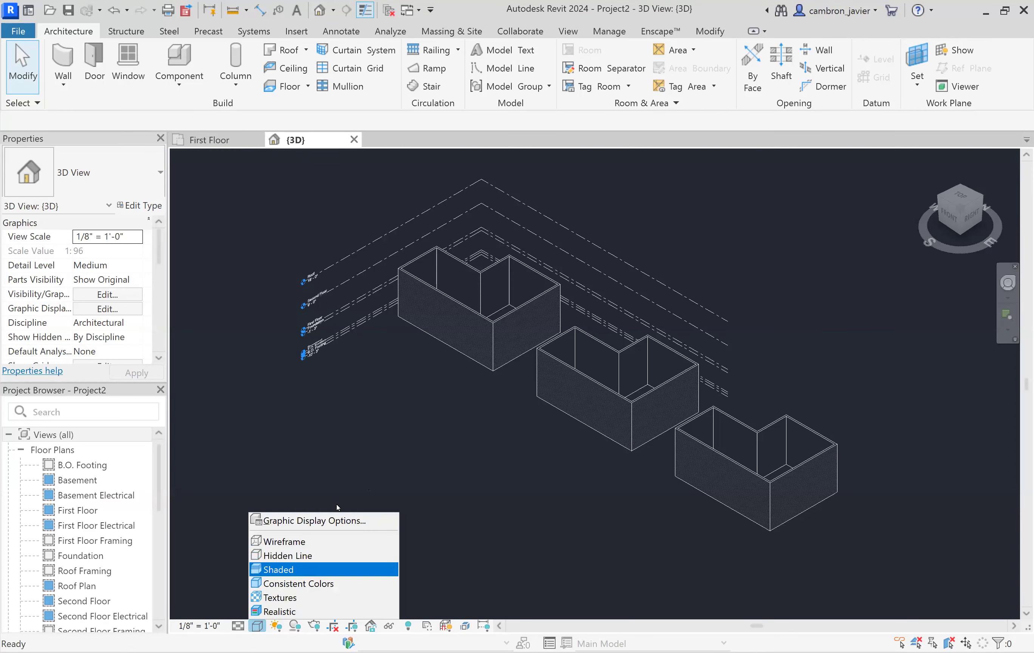
Step: Set the 3D view's visual style to Shaded and view the three buildings' walls up close
left_click(293, 570)
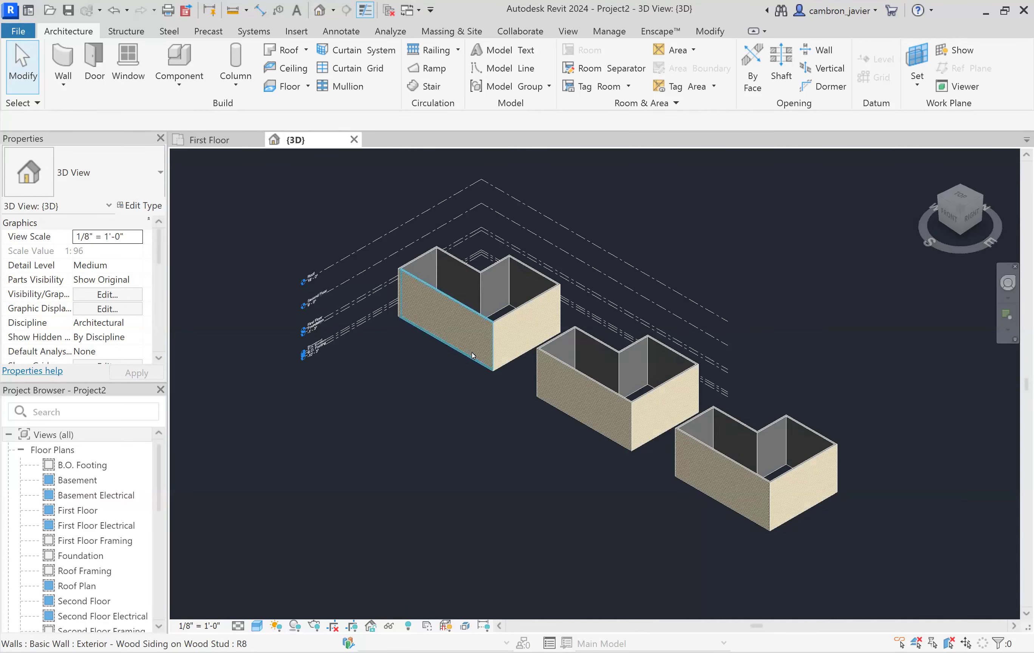
scroll(464, 348, "up", 2)
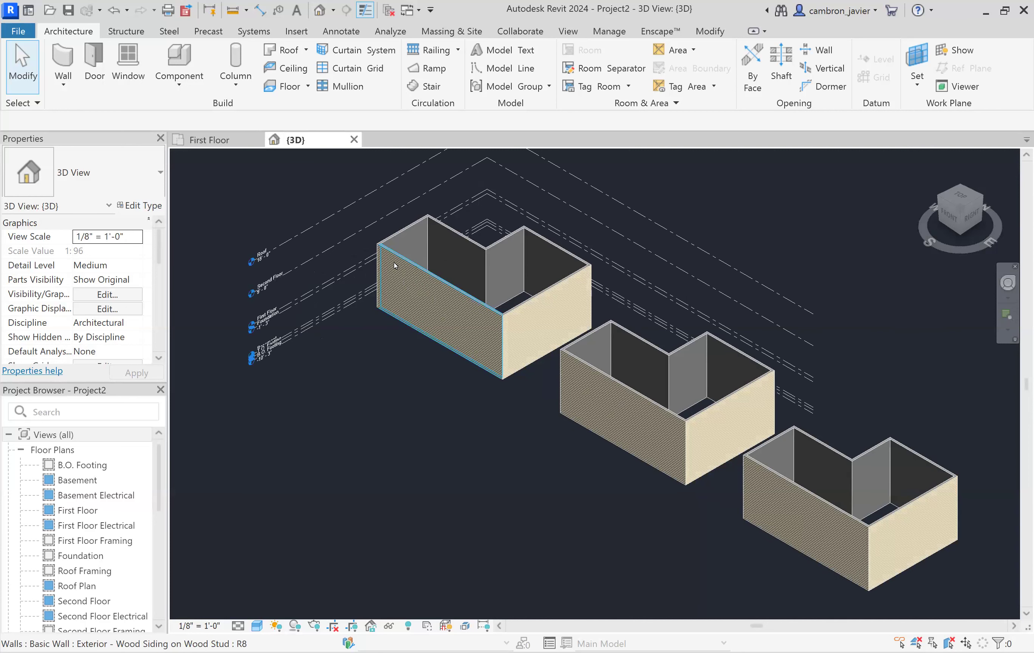
scroll(385, 281, "down", 1)
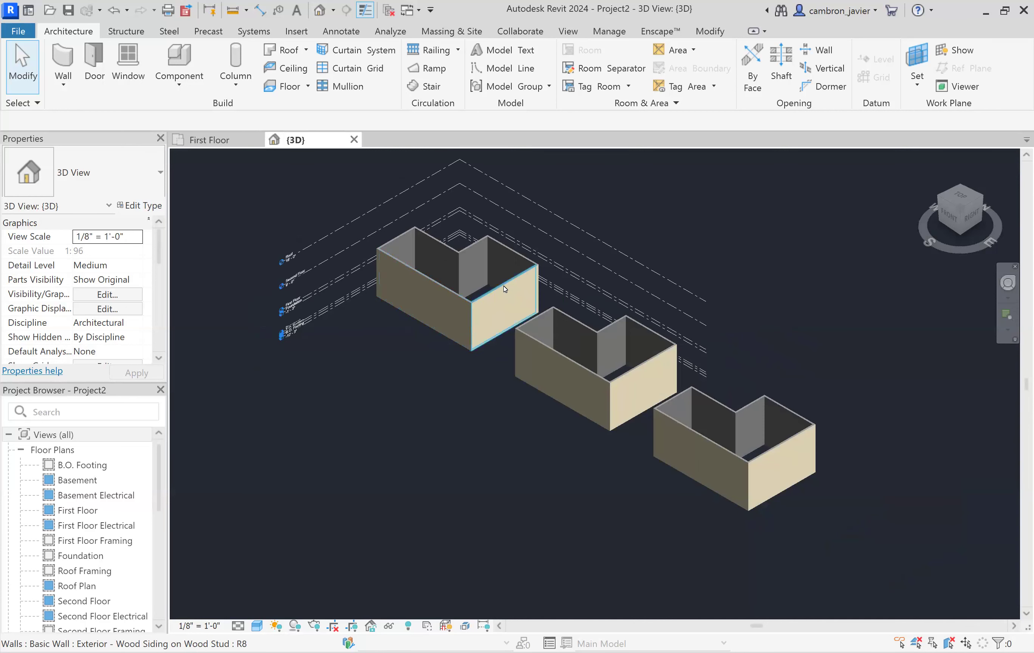
scroll(516, 241, "up", 2)
scroll(320, 244, "up", 1)
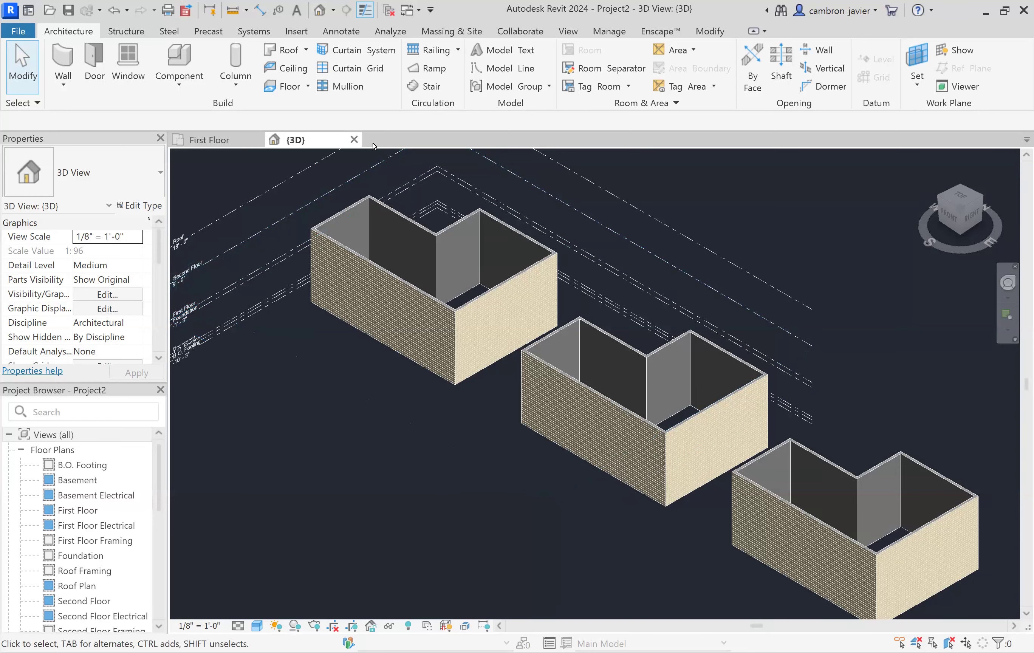
Step: Switch from the 3D view to the First Floor plan and open the Roof Plan view
left_click(208, 140)
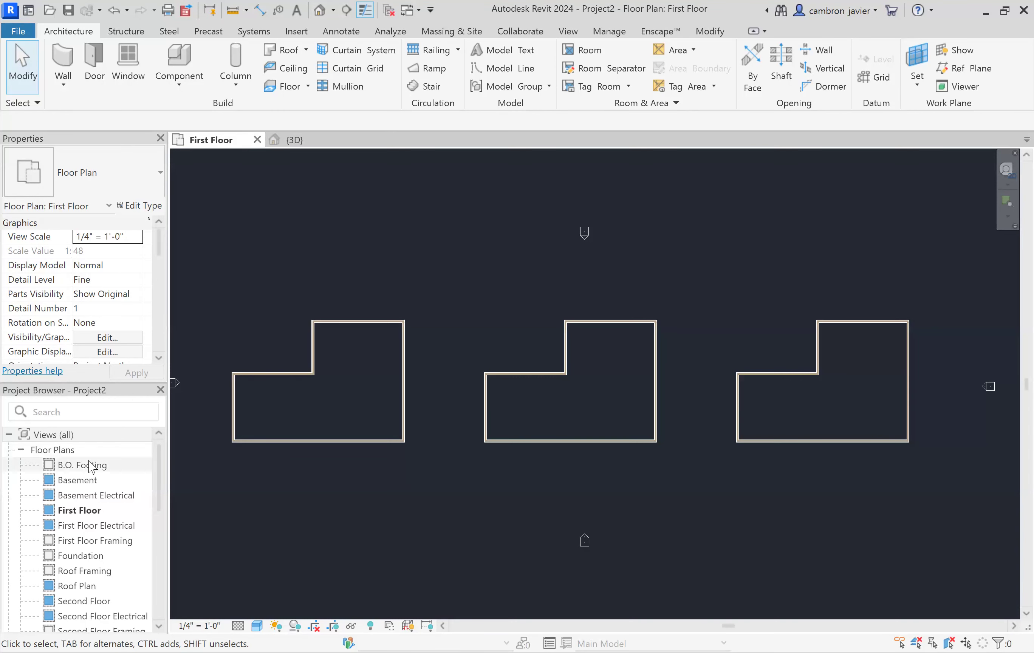
scroll(106, 501, "down", 2)
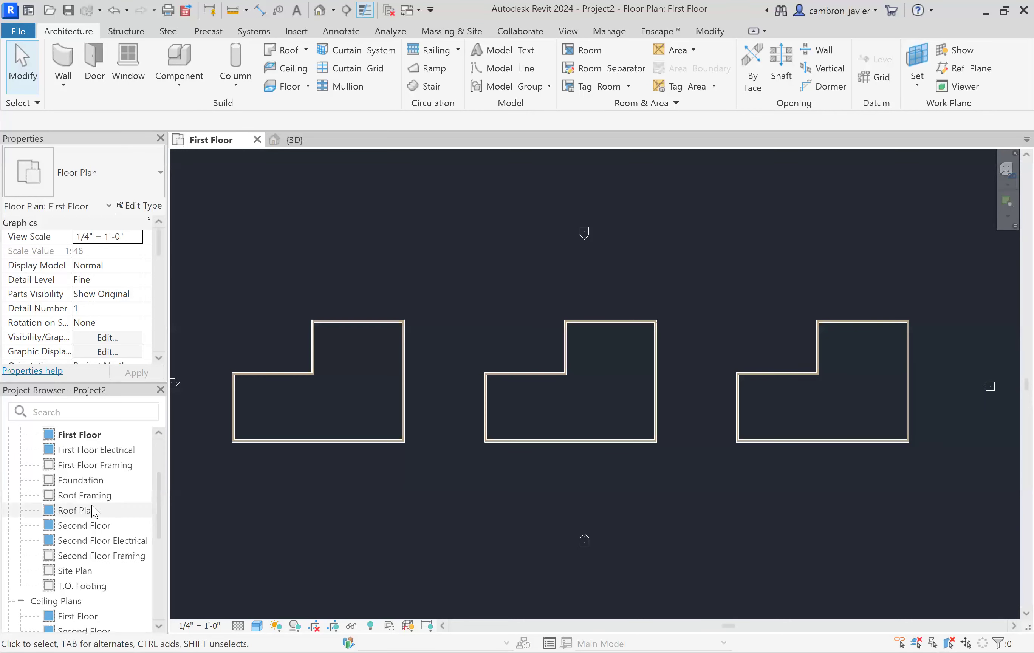
left_click(95, 510)
scroll(73, 488, "up", 2)
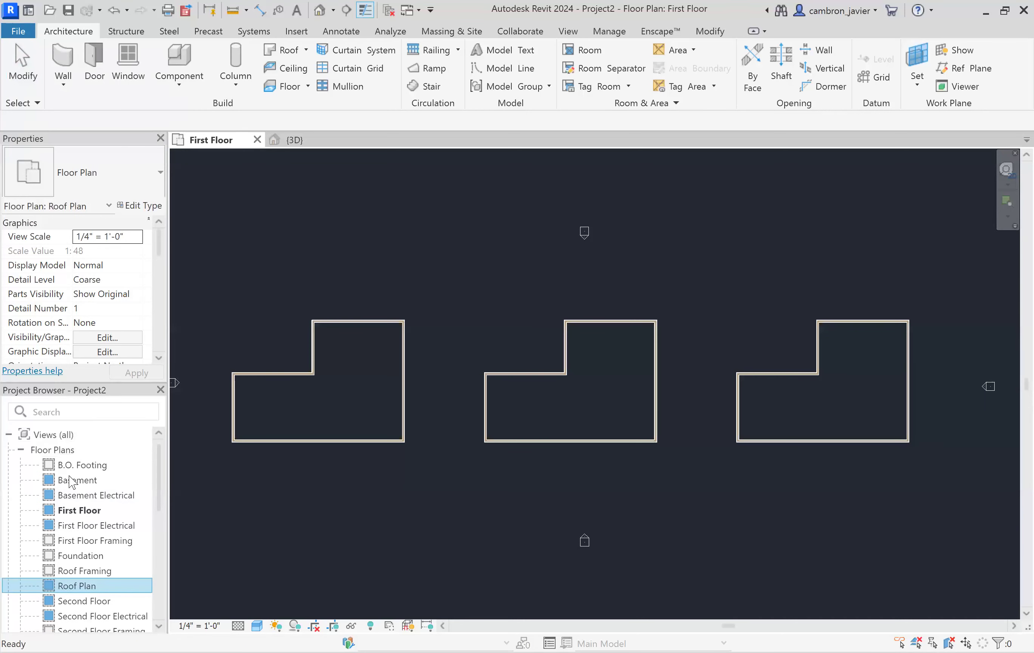
double_click(81, 586)
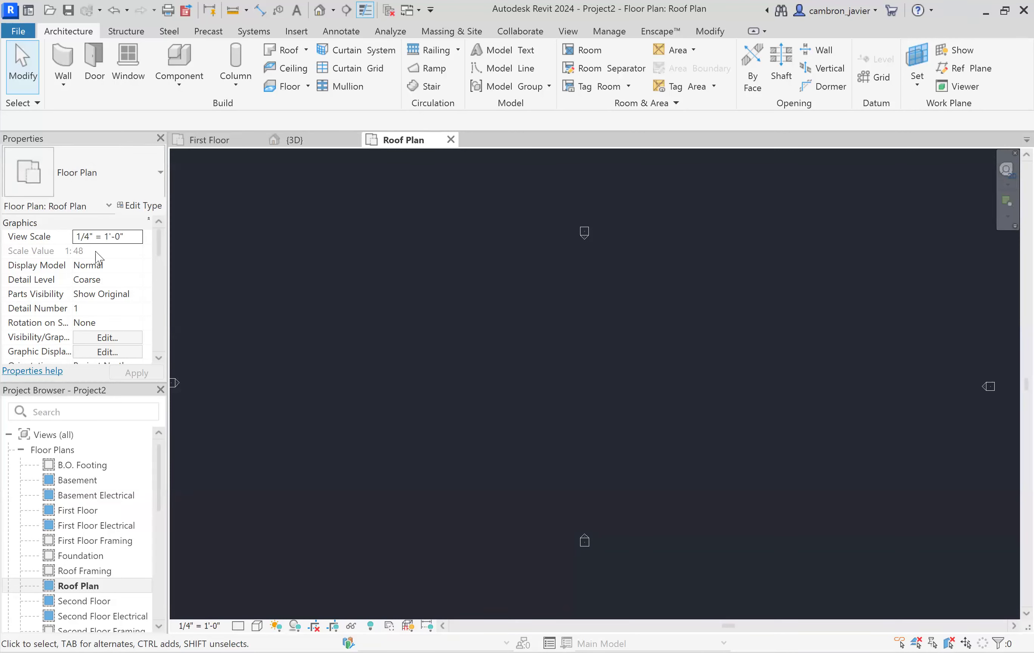
Step: Set the Roof Plan view's underlay base level to Second Floor
scroll(100, 258, "down", 2)
scroll(104, 249, "down", 3)
scroll(105, 255, "down", 3)
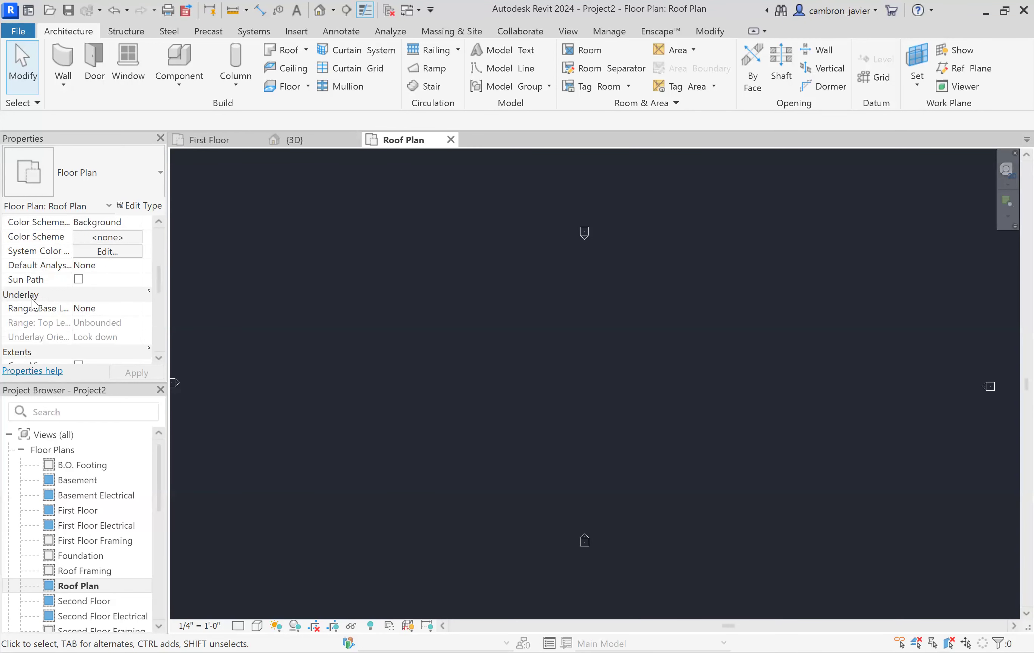
left_click(87, 310)
left_click(136, 309)
scroll(135, 350, "down", 1)
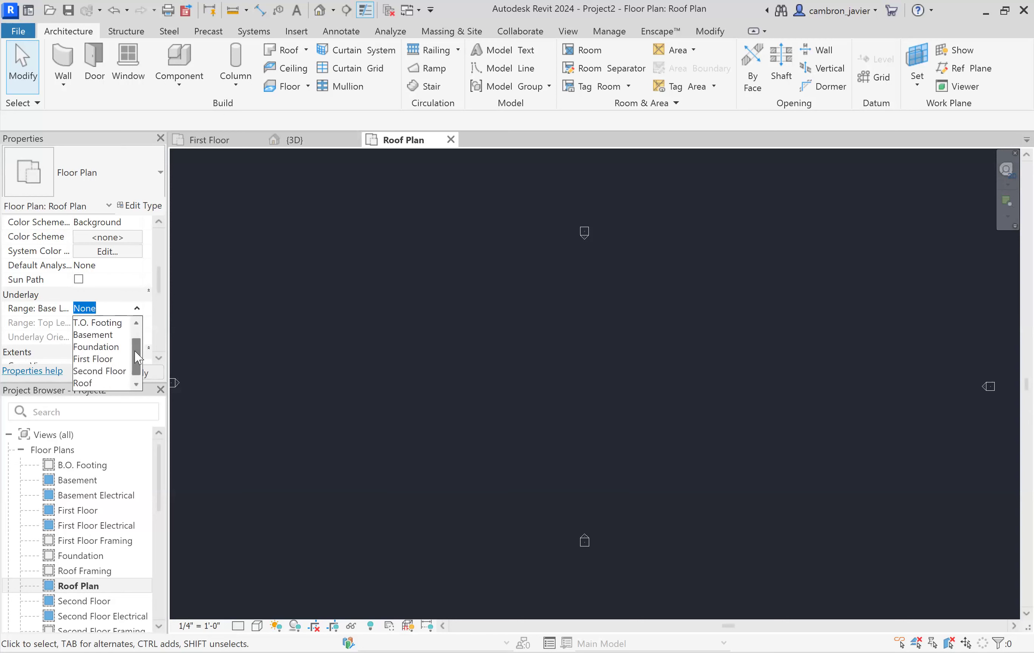
left_click(106, 372)
left_click(137, 373)
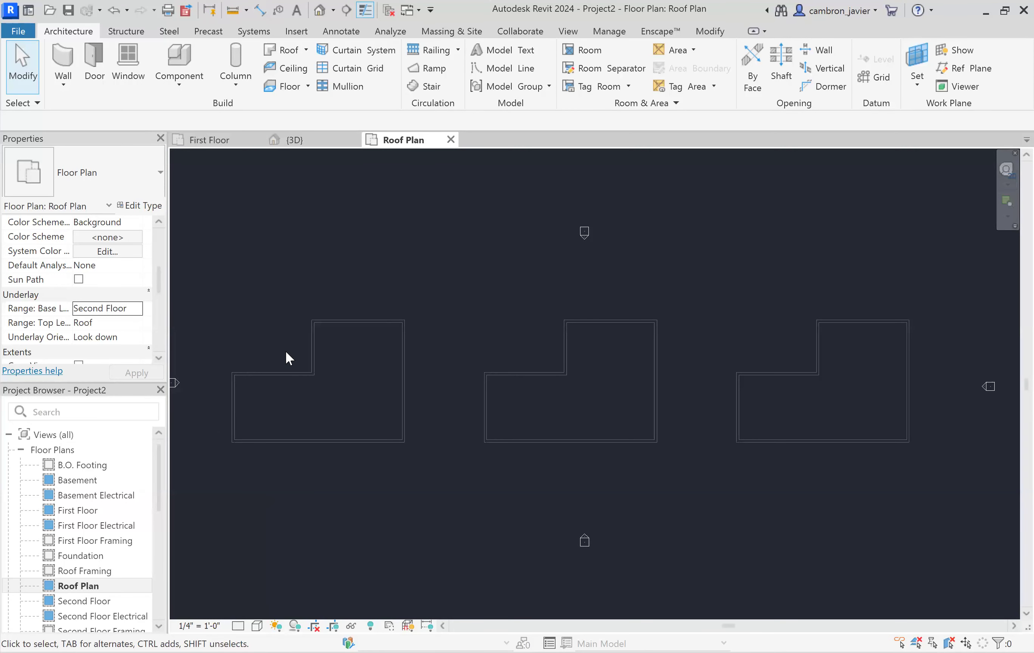
Step: Start a roof by footprint using the Wood Rafter 10" - Asphalt Shingle roof type
scroll(428, 346, "down", 1)
scroll(269, 374, "up", 5)
scroll(324, 338, "down", 2)
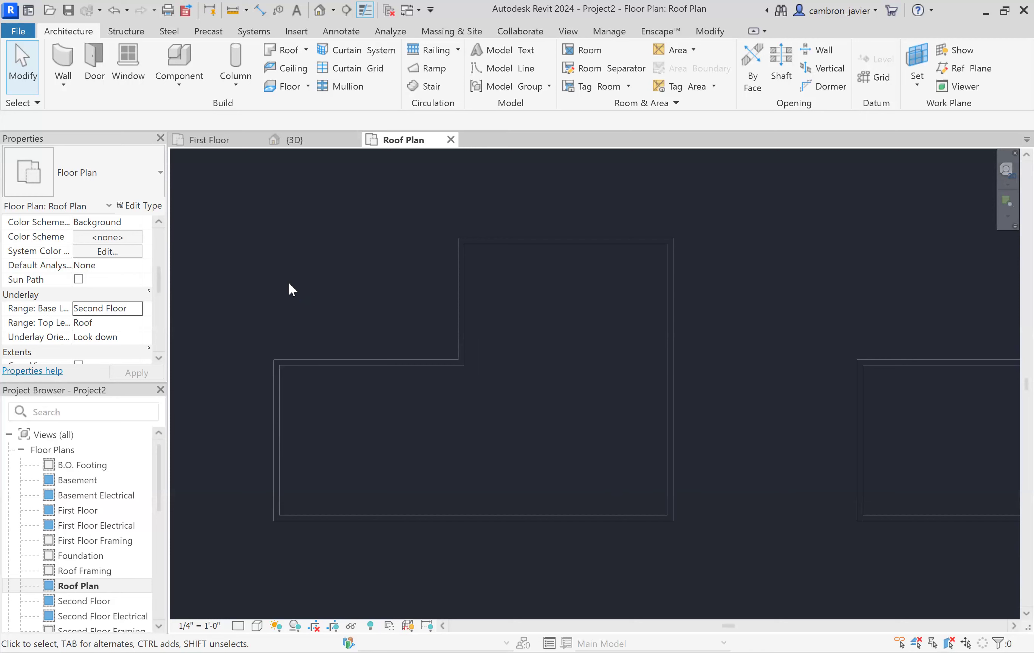
left_click(285, 53)
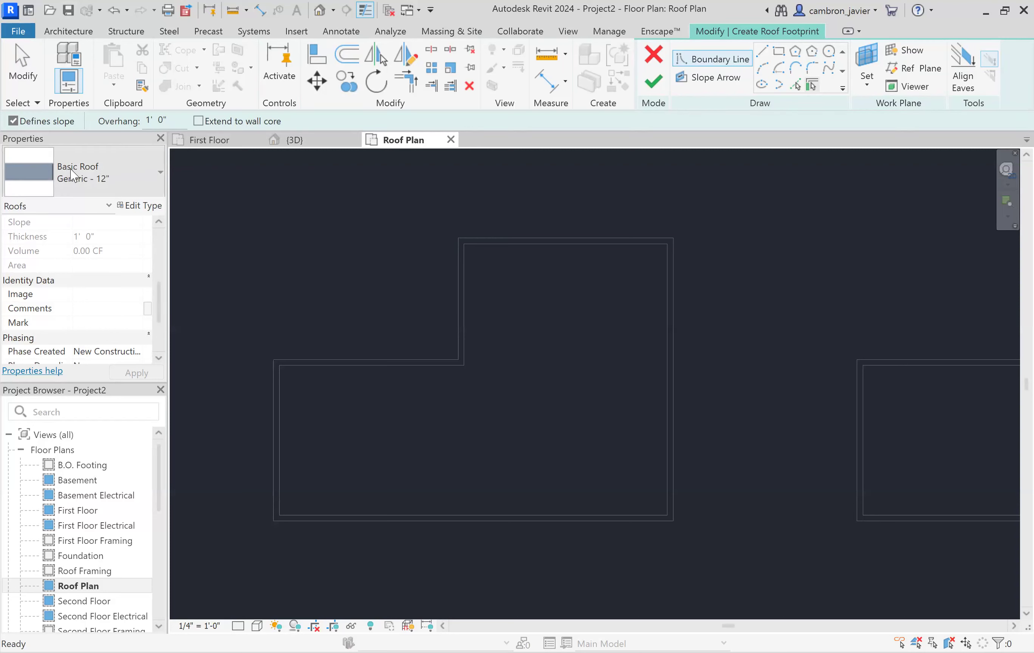
left_click(112, 175)
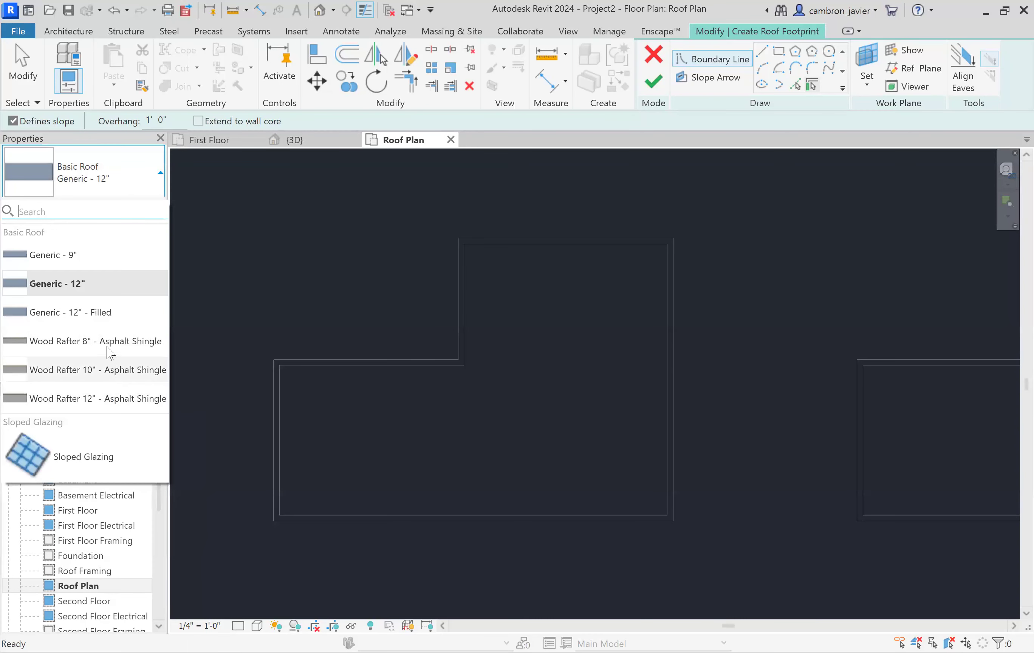
mouse_move(107, 348)
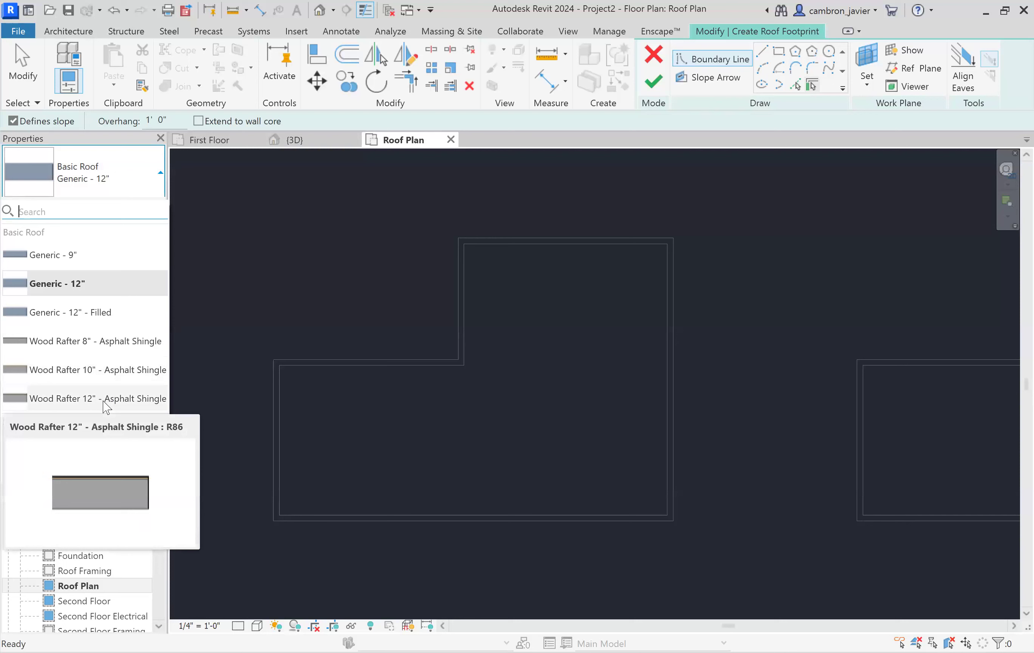
mouse_move(70, 379)
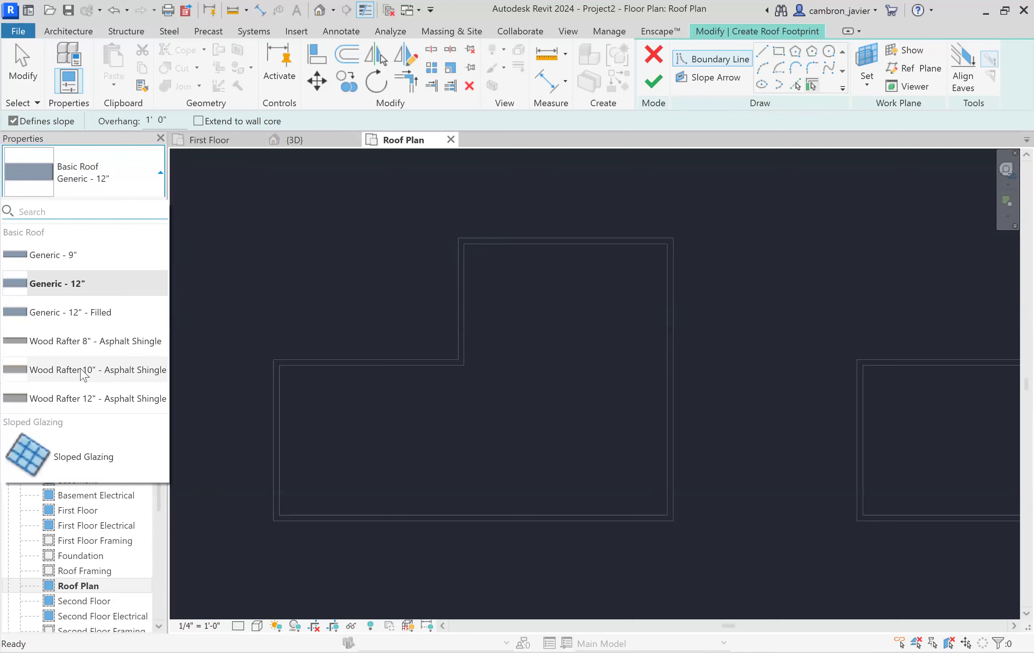
left_click(83, 371)
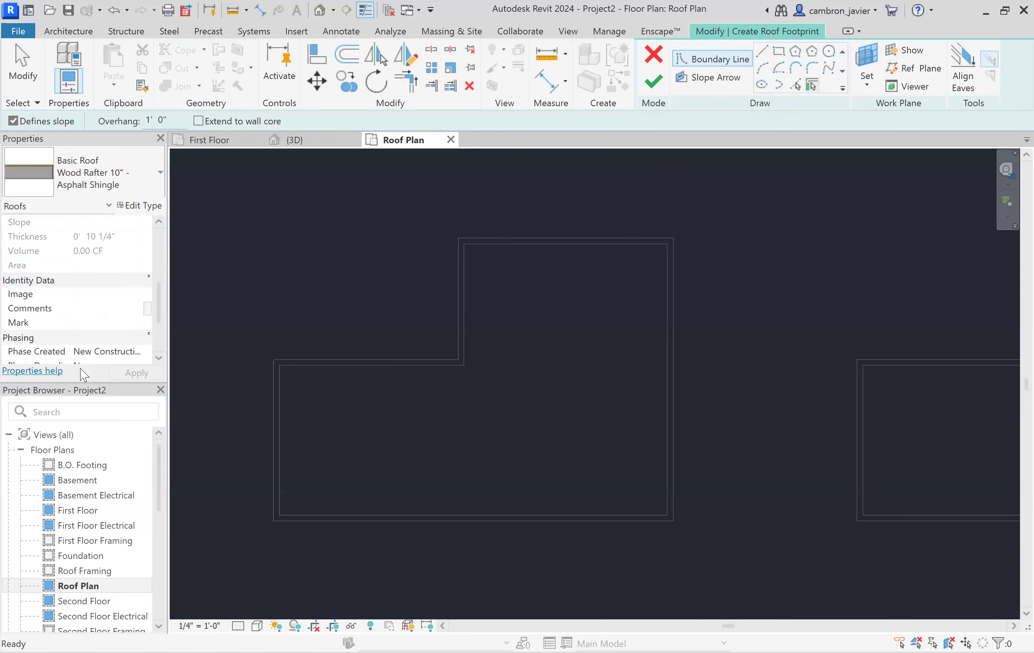
scroll(140, 271, "up", 3)
scroll(127, 256, "up", 2)
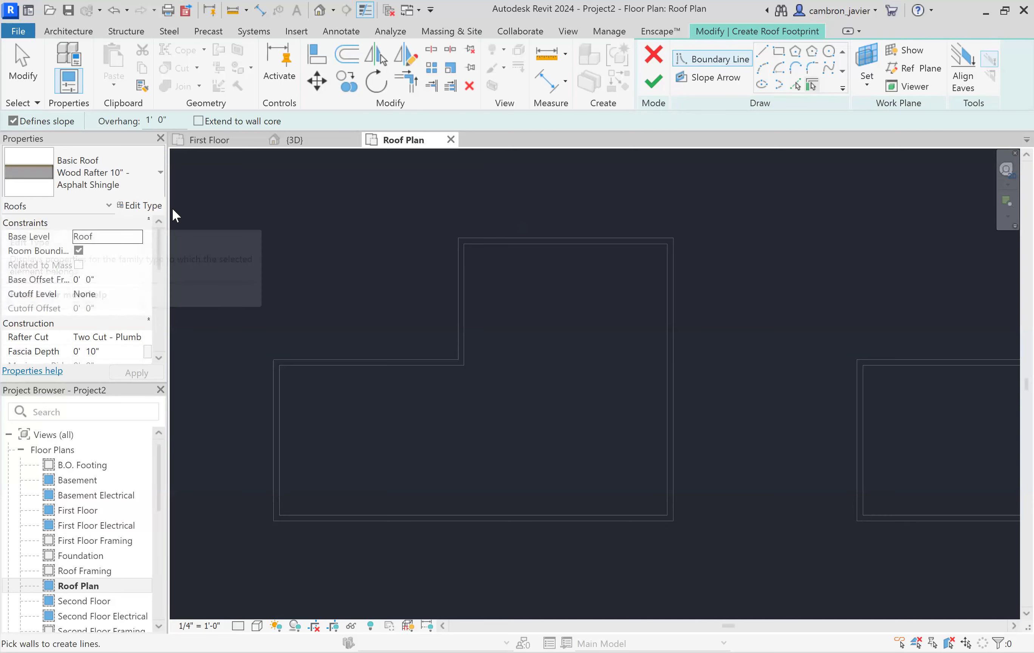
Step: Examine the roof type's layer assembly and the new roof's constraint and construction properties
left_click(139, 206)
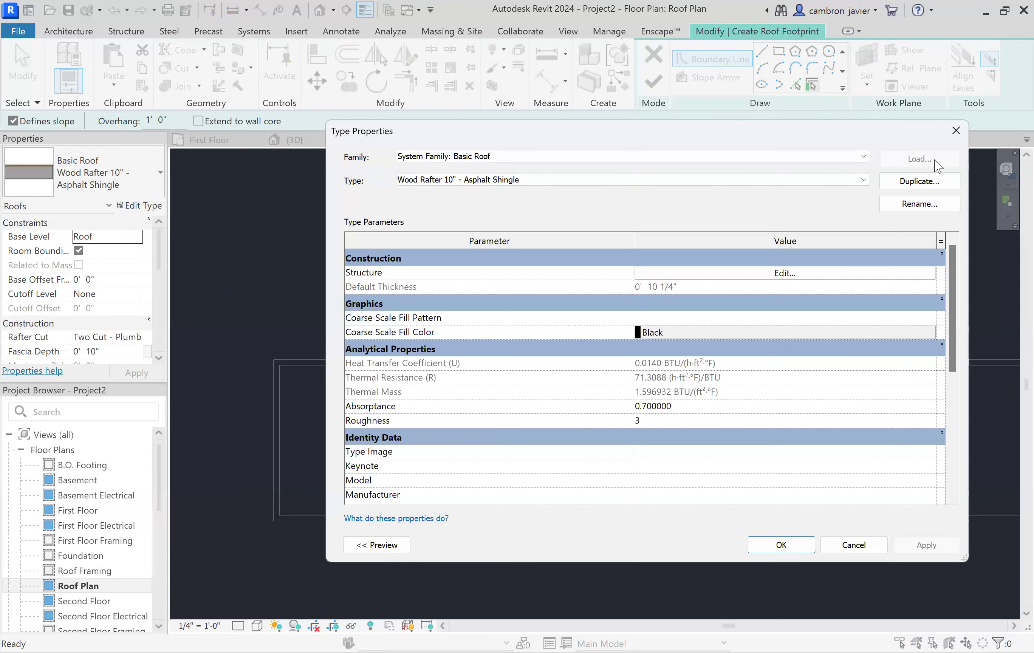
left_click(673, 275)
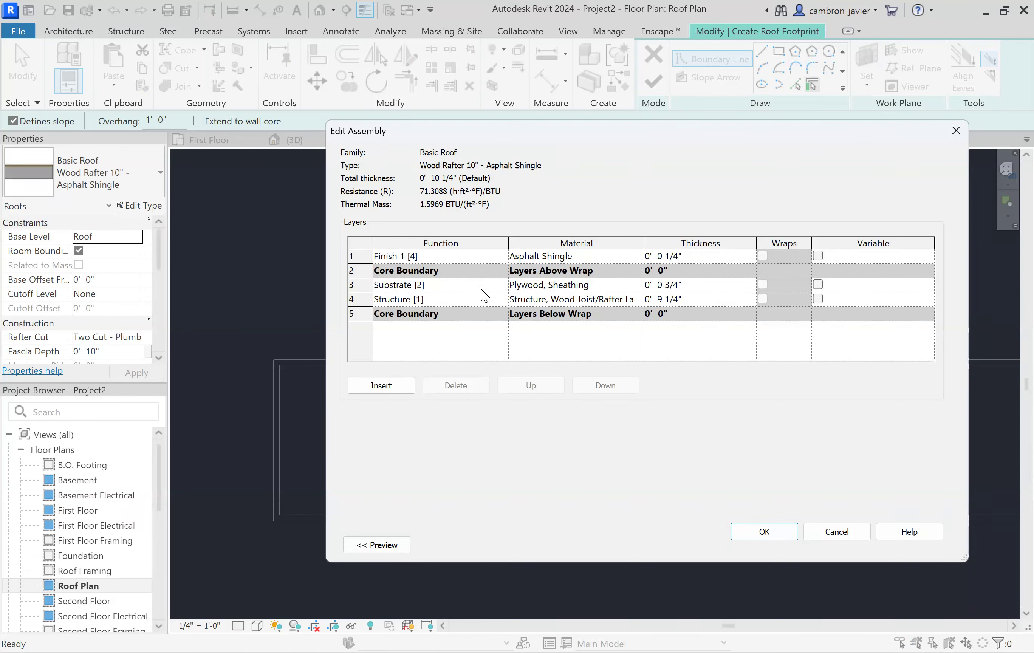
left_click(847, 533)
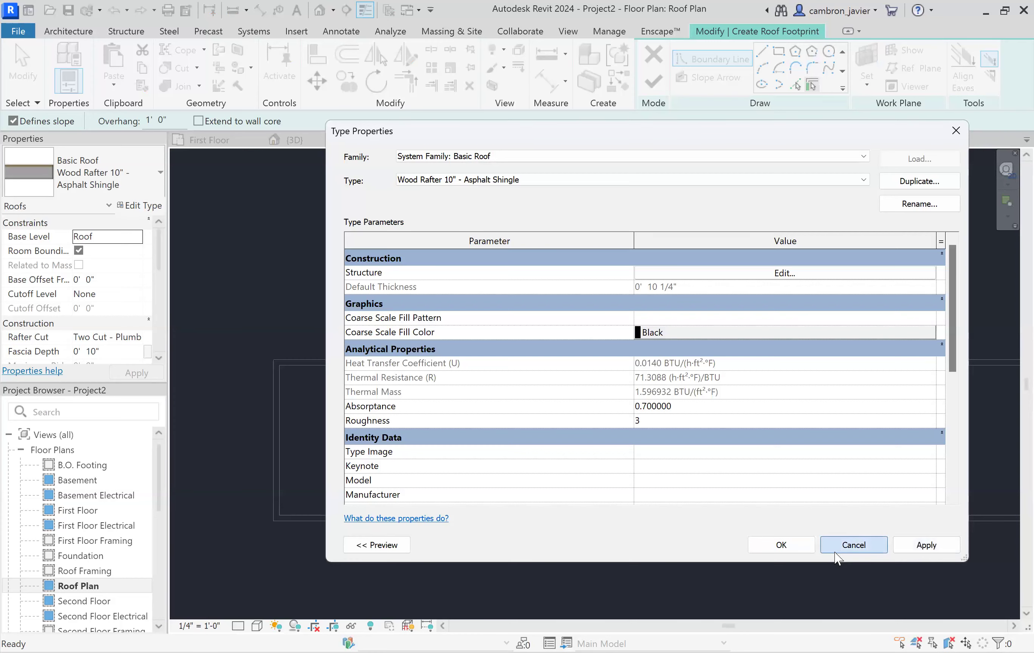
left_click(846, 547)
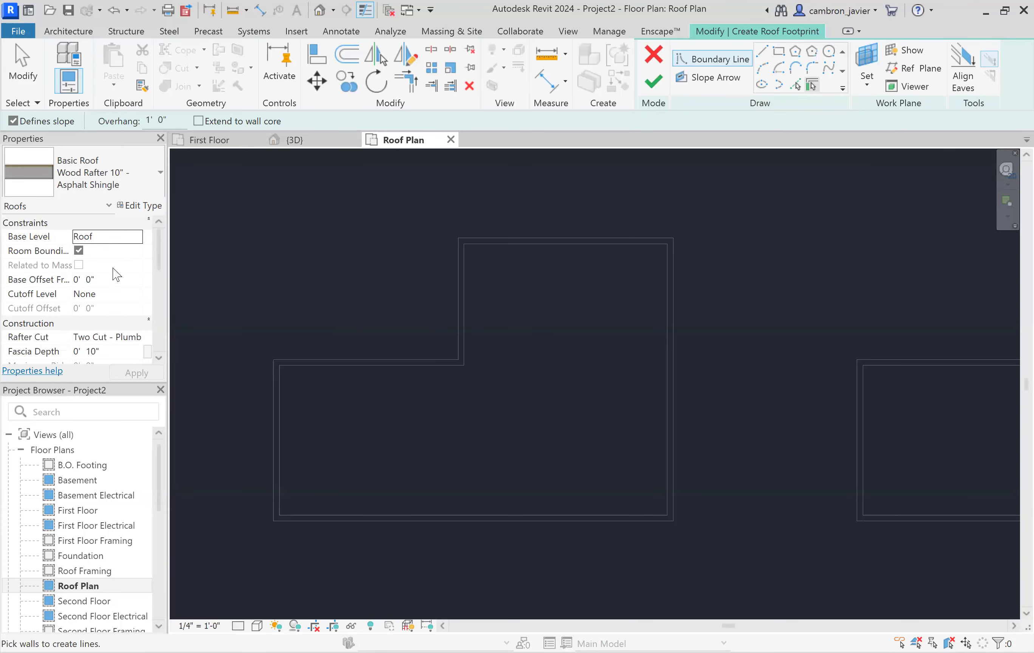
scroll(116, 272, "down", 1)
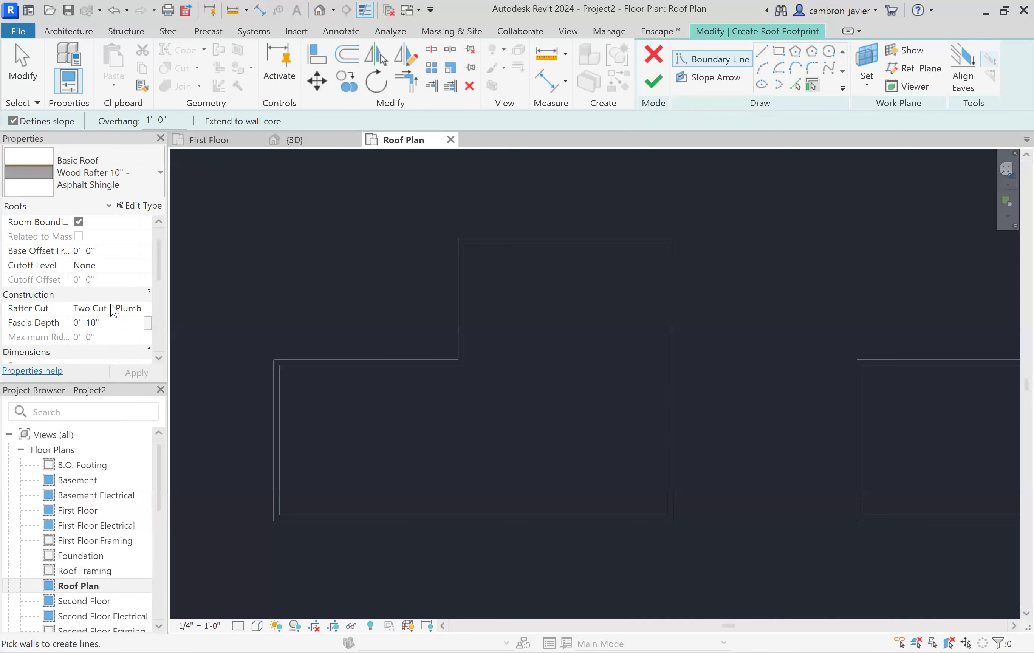
scroll(93, 317, "down", 2)
scroll(120, 335, "up", 3)
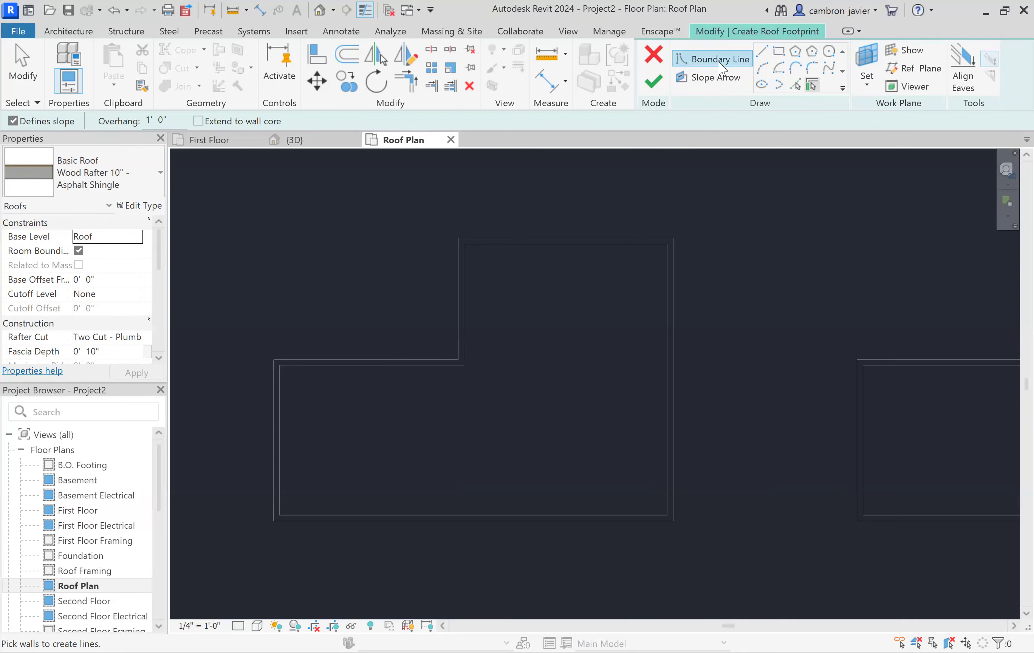
Step: Set the wall-picked roof boundary to a 2' 0" overhang and enable Extend to wall core
left_click(813, 87)
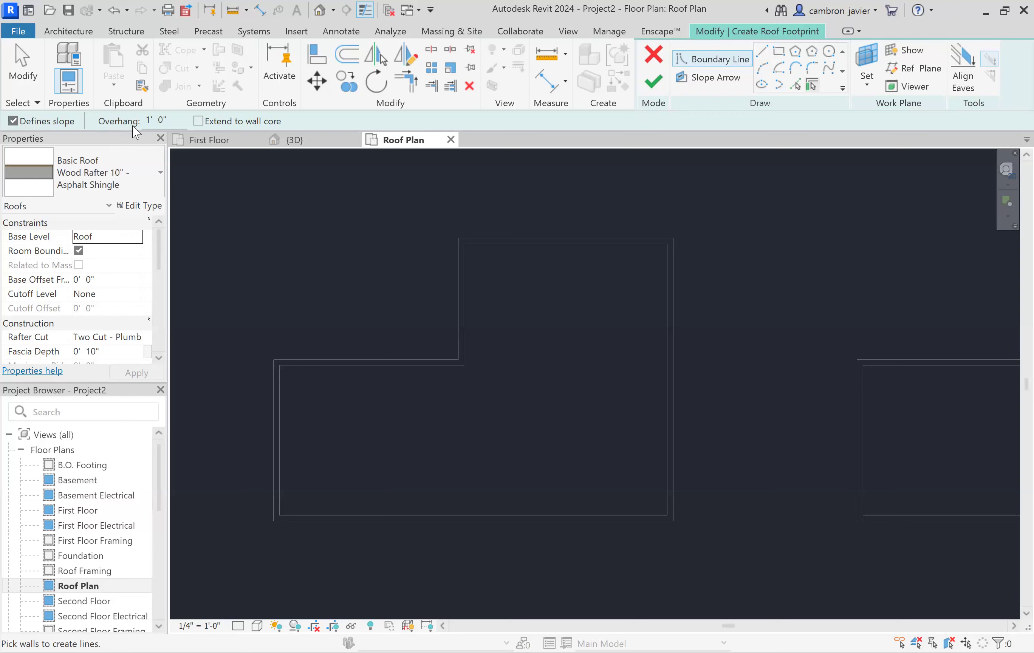
double_click(158, 113)
type("2")
key("BackSpace")
type("0")
double_click(148, 120)
type("2")
left_click(198, 121)
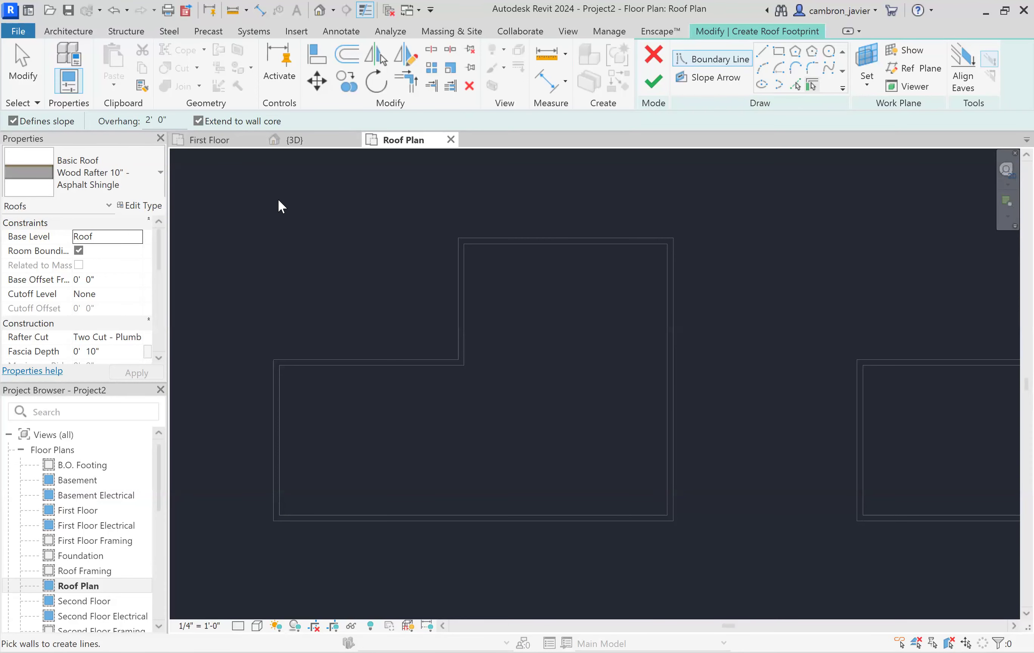
Step: Add a slope-defining roof boundary line along the upper horizontal wall of the first building's lower wing
left_click(369, 360)
scroll(394, 324, "up", 3)
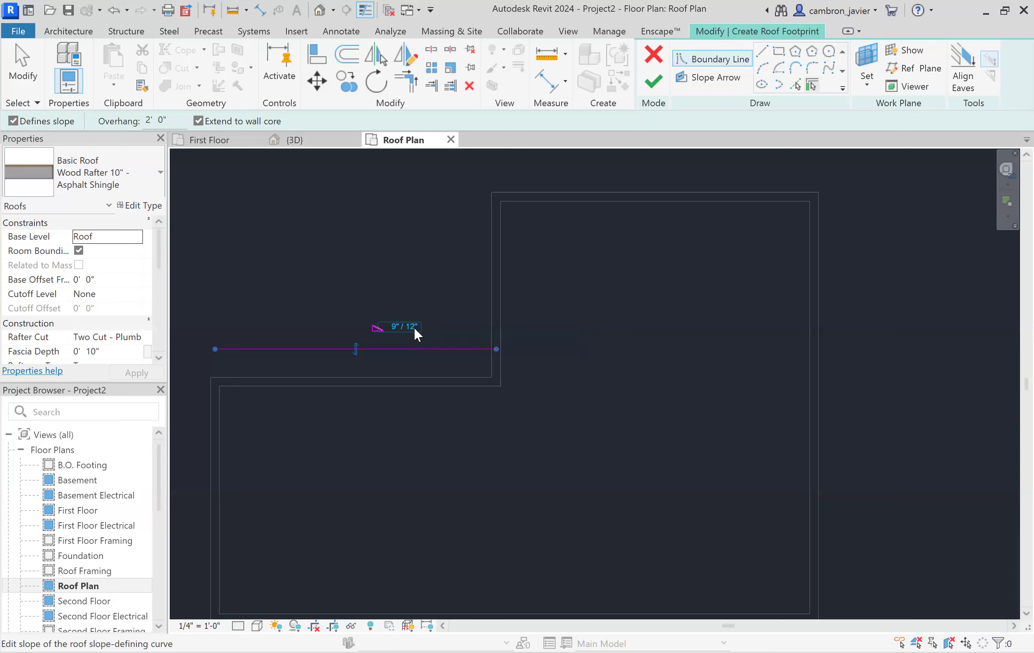
scroll(413, 330, "down", 1)
scroll(368, 340, "up", 1)
scroll(99, 288, "down", 2)
scroll(99, 291, "down", 2)
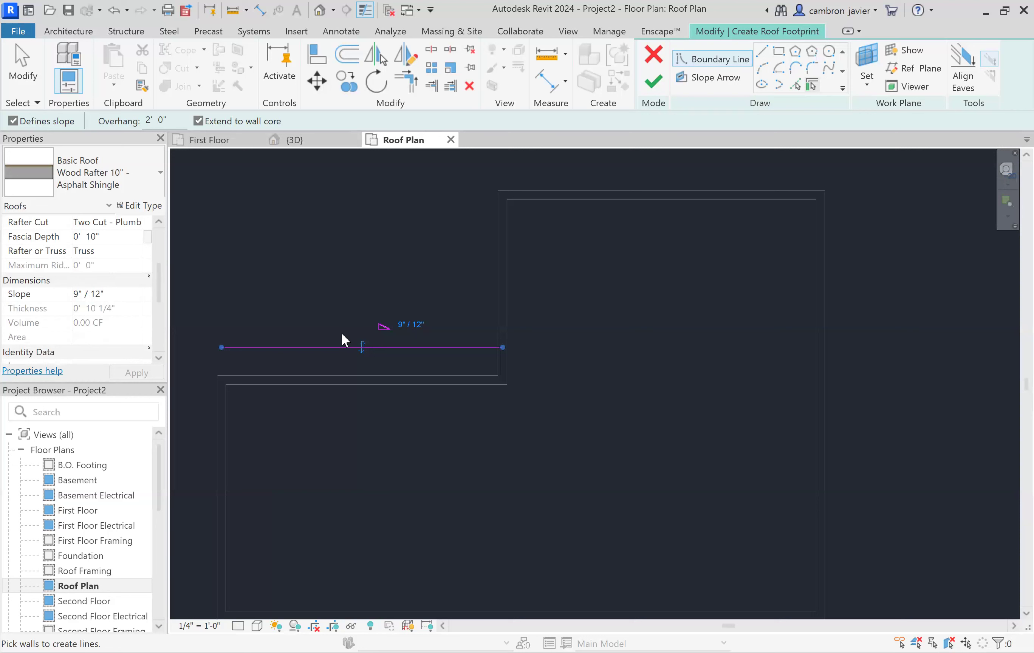
Step: Set the slope of the horizontal roof boundary line to 3" / 12"
left_click(407, 325)
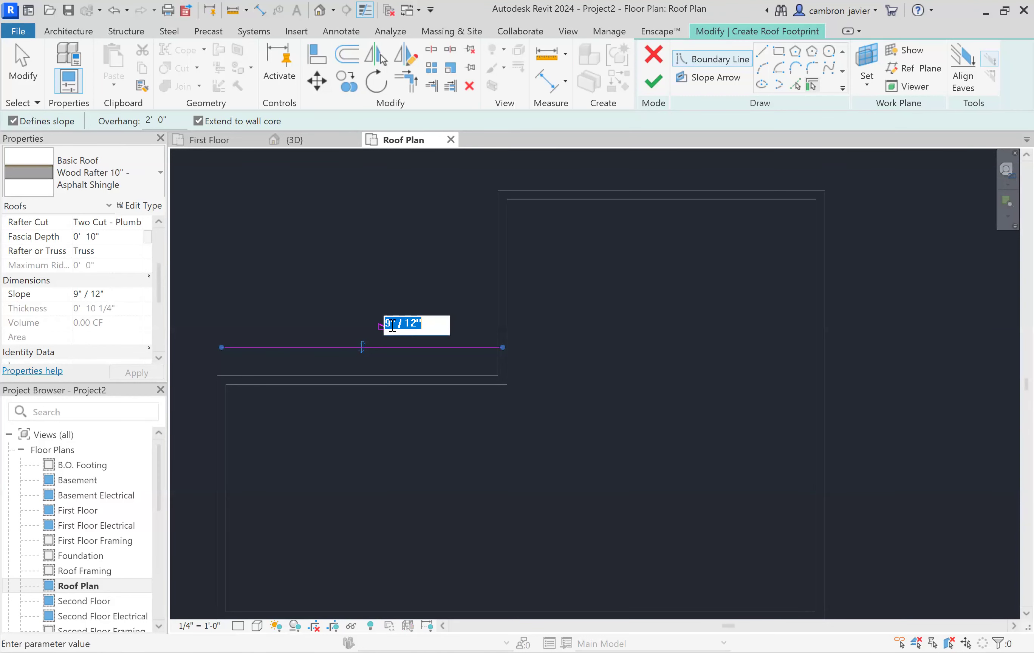
left_click(390, 324)
key("BackSpace")
type("3")
key("Return")
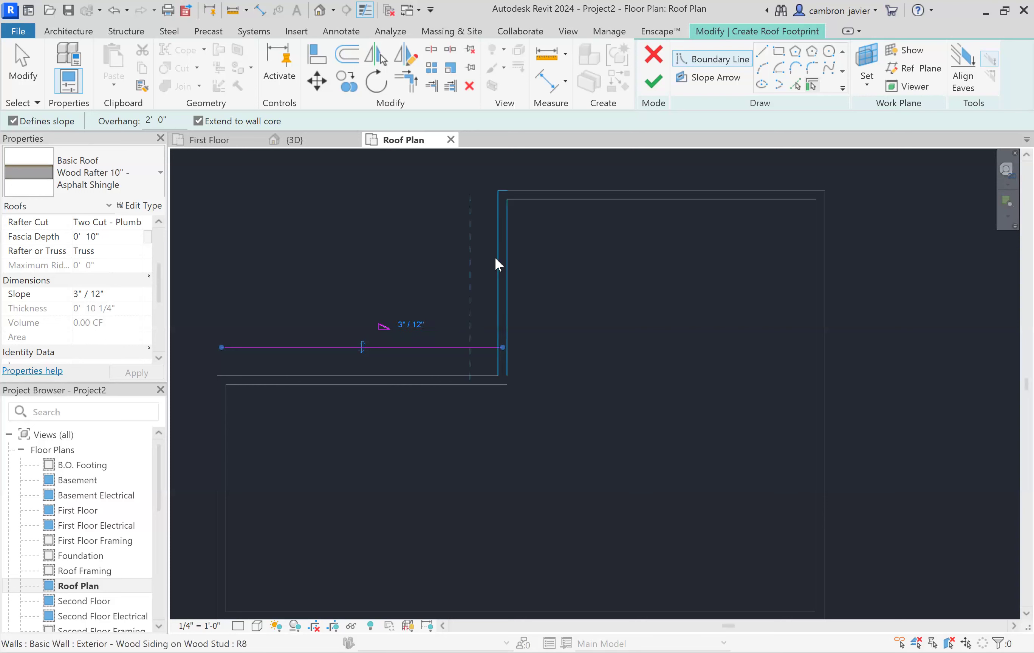
Step: Add a slope-defining roof boundary line along the vertical wall at the first building's inner corner
scroll(92, 259, "up", 3)
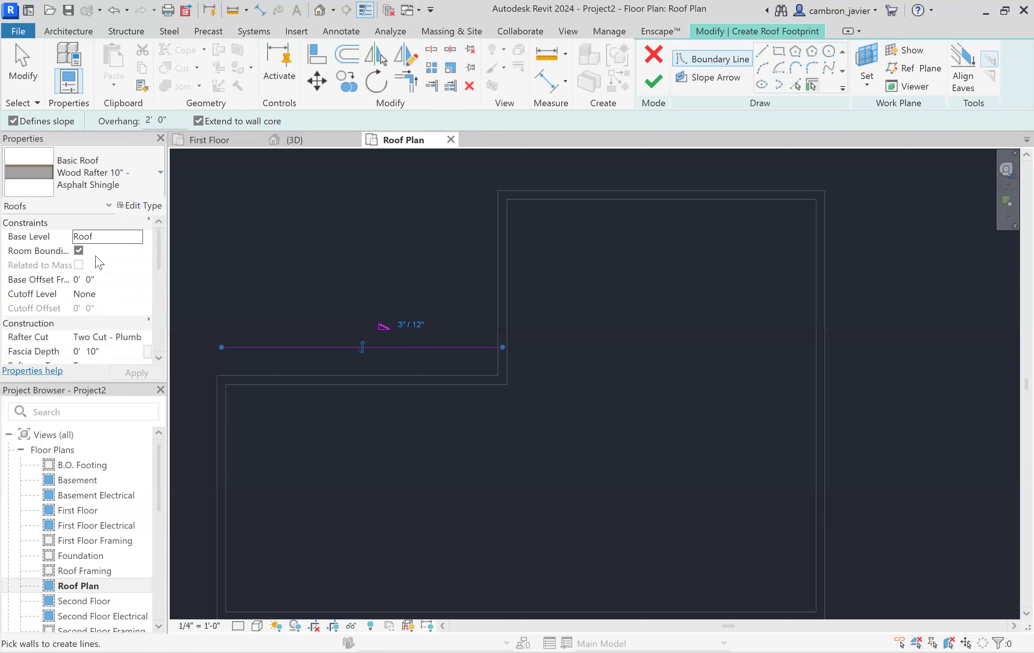
scroll(95, 276, "down", 2)
scroll(100, 292, "down", 3)
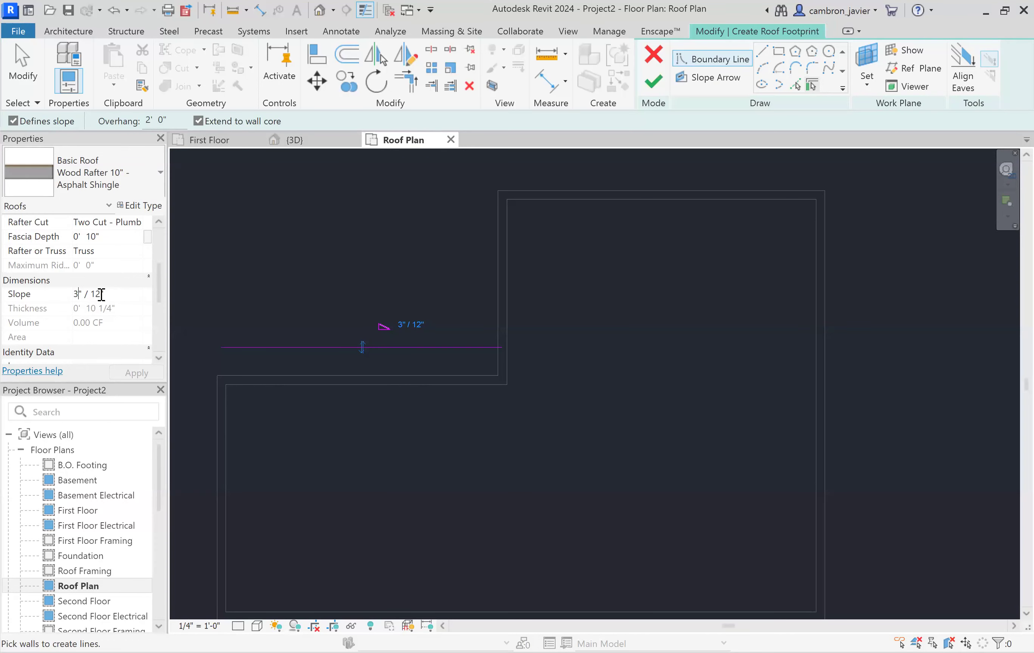
left_click(95, 298)
left_click(494, 276)
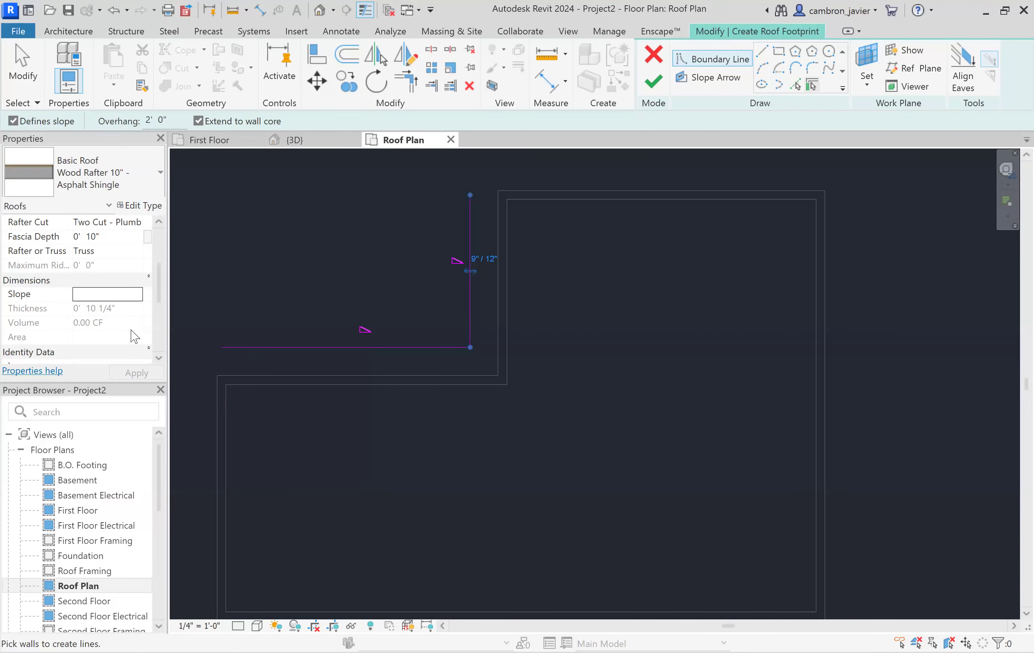
scroll(103, 335, "down", 3)
scroll(103, 337, "up", 3)
scroll(398, 258, "down", 3)
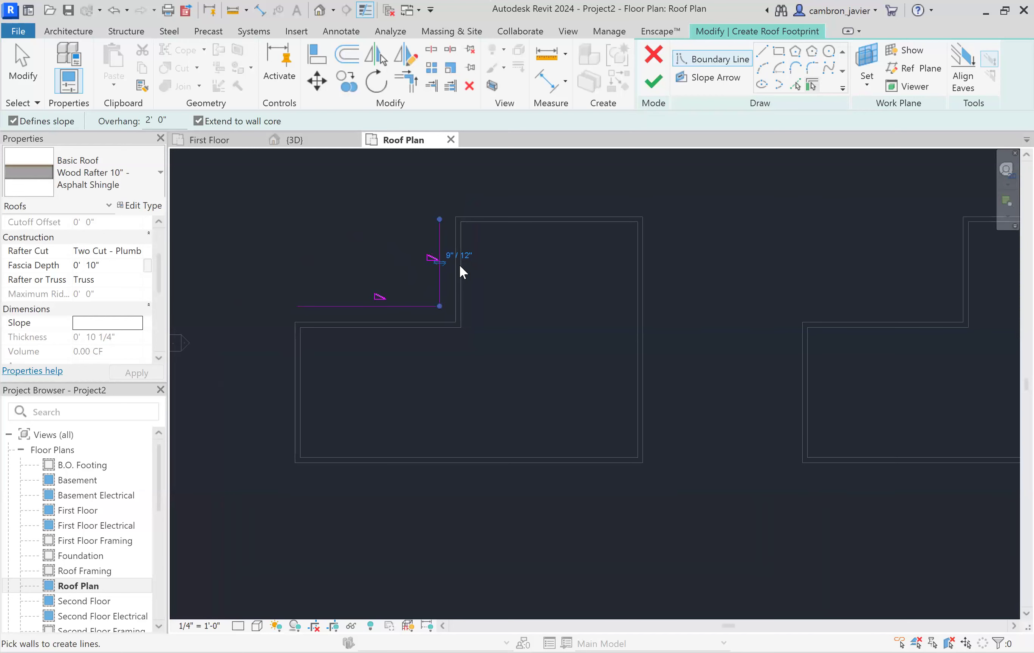
scroll(507, 221, "up", 2)
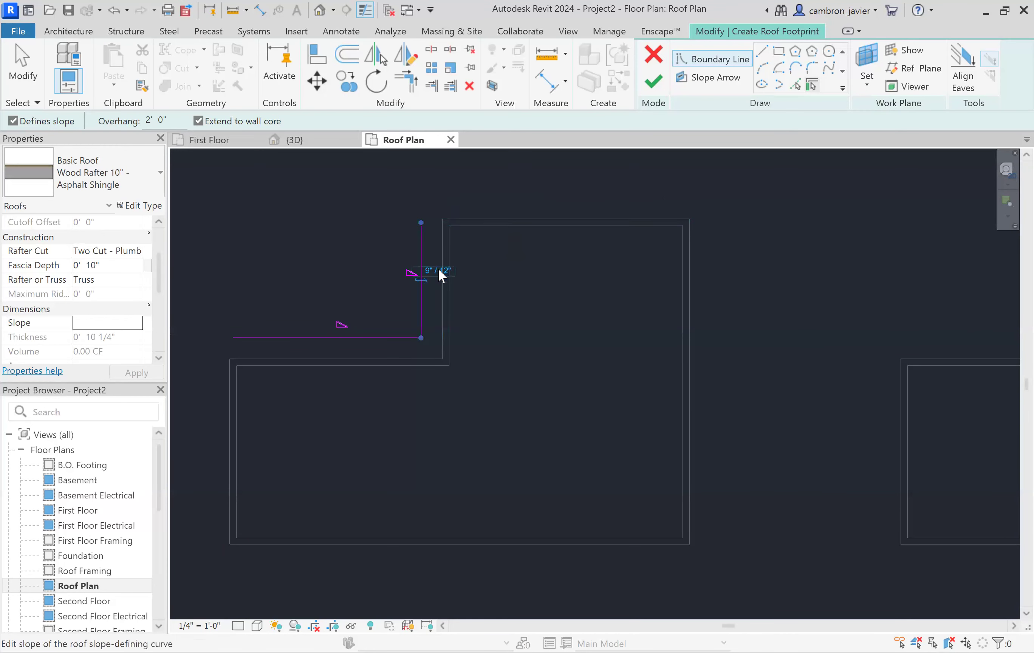
Step: Close the roof boundary with slope-defining lines along the first building's remaining upper, right, lower and left outer walls
left_click(532, 216)
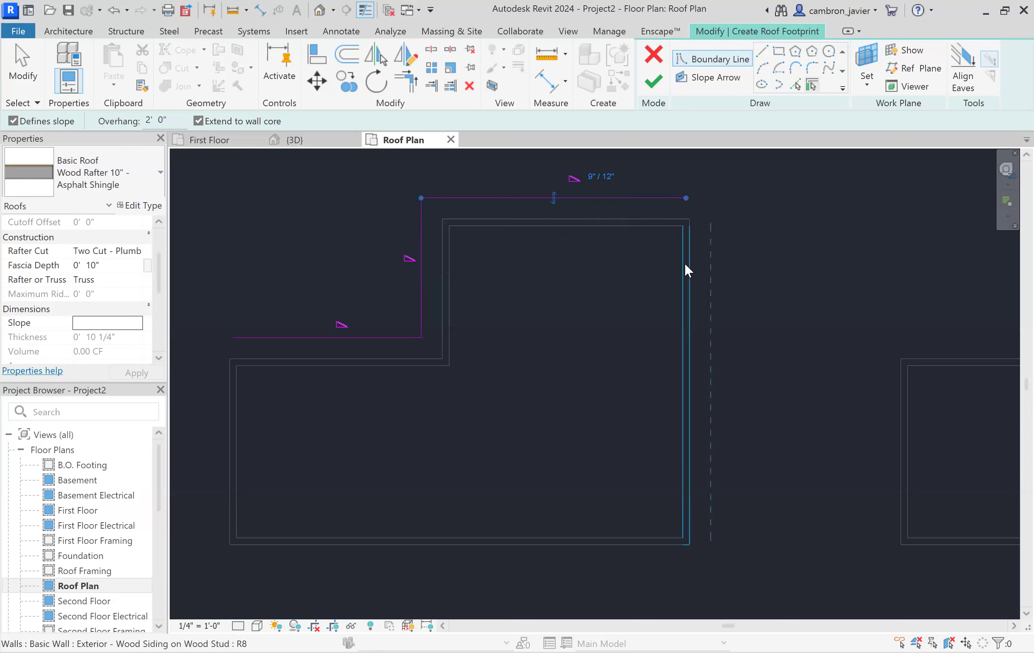
left_click(577, 544)
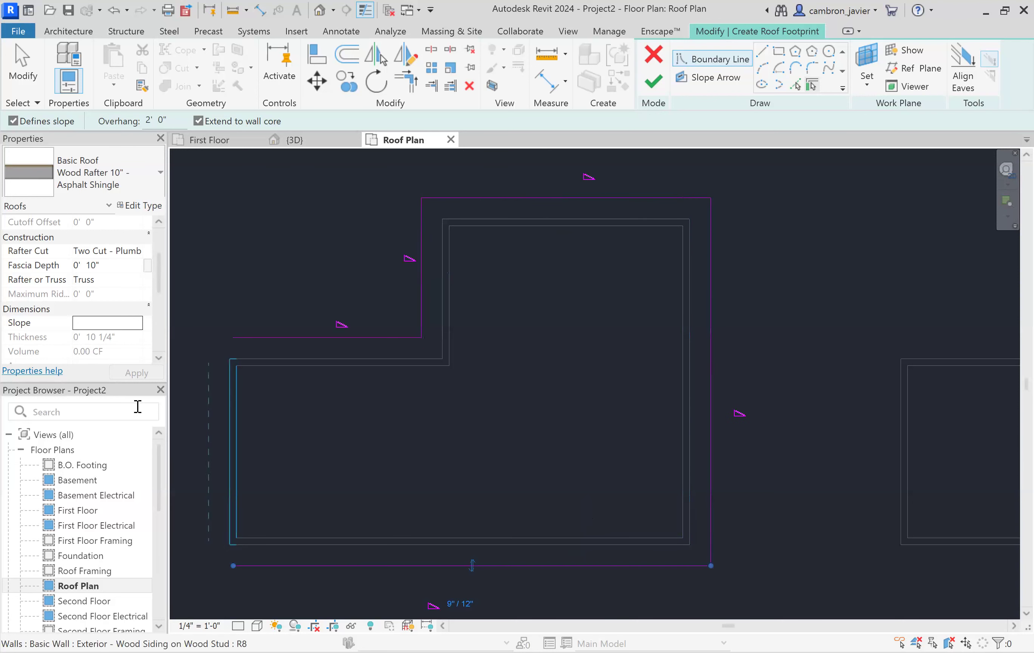
left_click(224, 411)
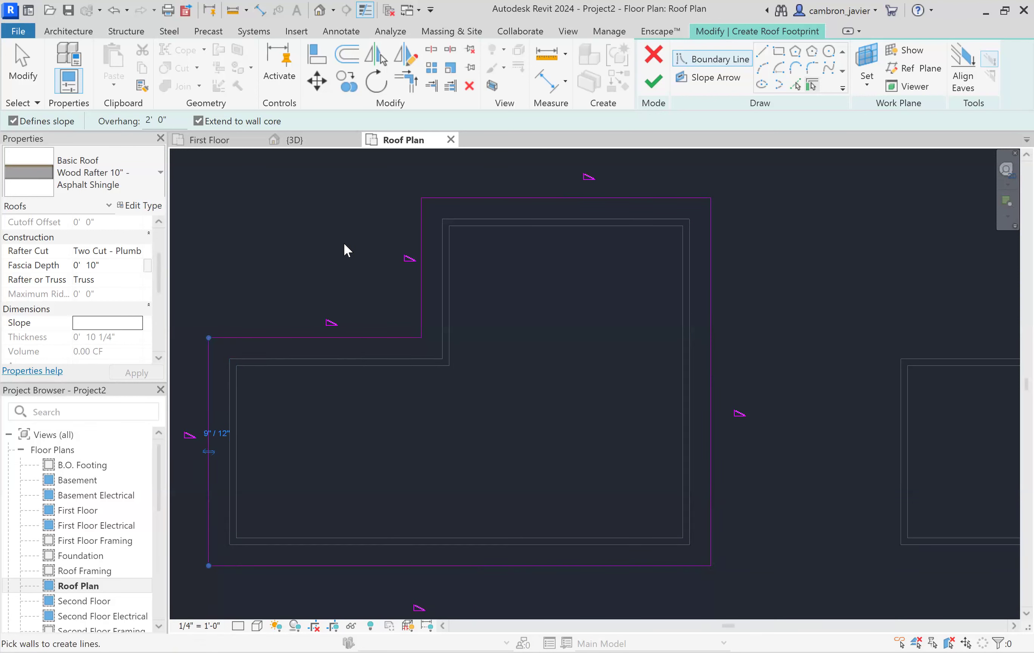
key("Escape")
scroll(373, 258, "down", 1)
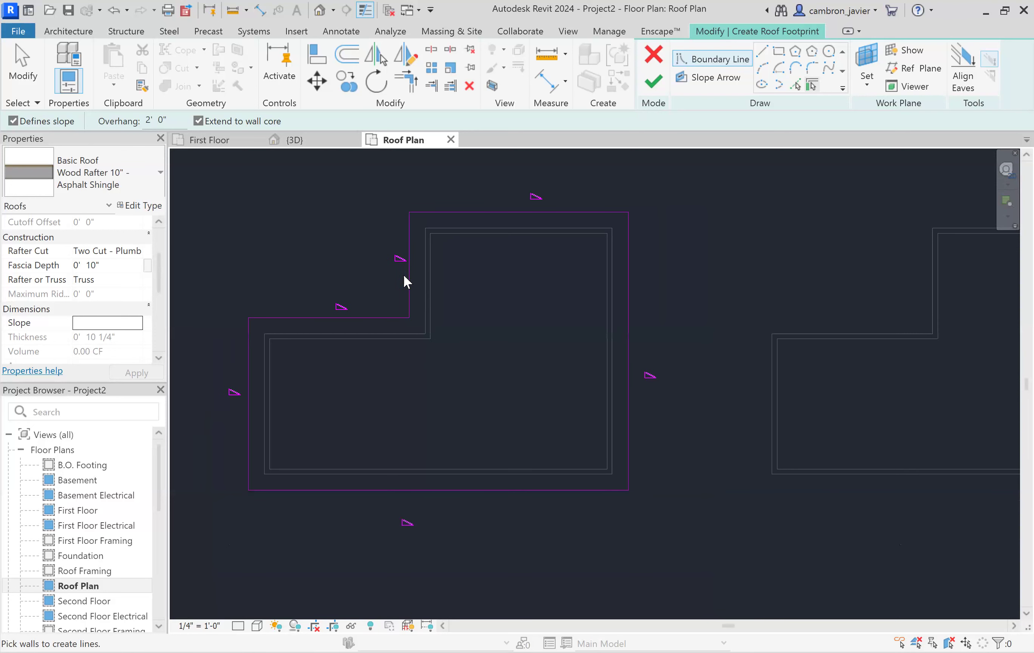
key("Escape")
Step: Set the slope of the five roof boundary lines other than the lower wing's upper edge to 3" / 12"
left_click(409, 292)
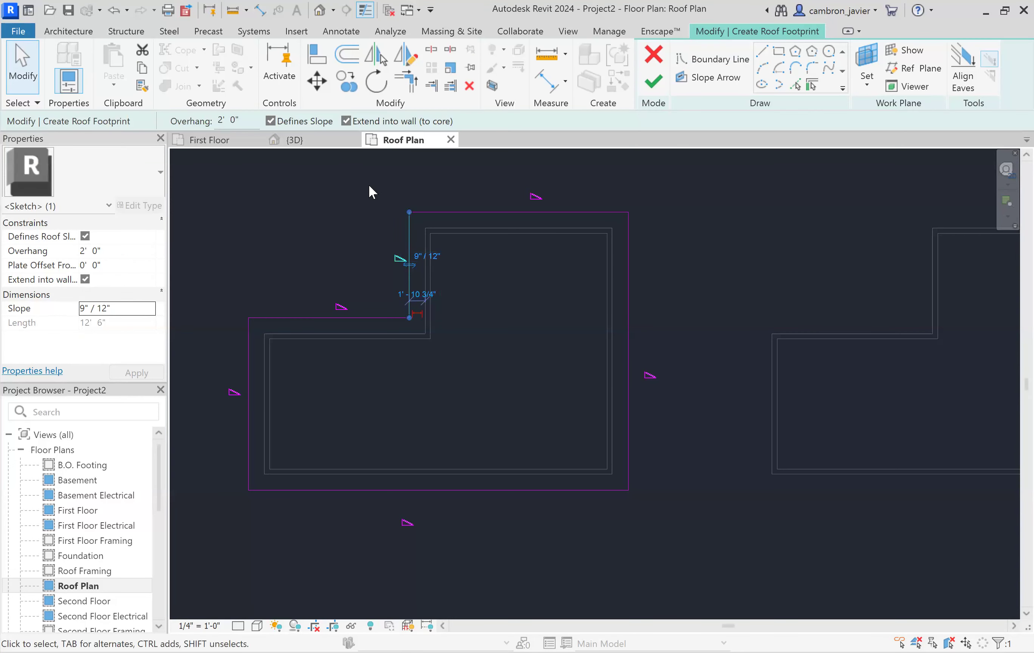
left_click(453, 212, "ctrl")
left_click(627, 254, "ctrl")
left_click(526, 490, "ctrl")
left_click(248, 362, "ctrl")
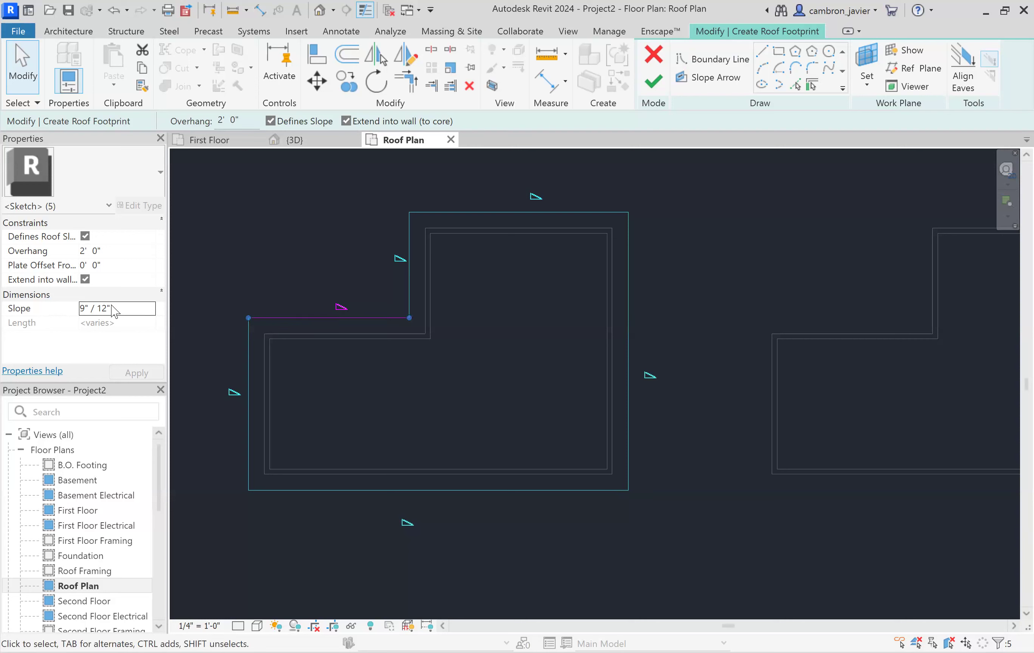
left_click(84, 308)
key("BackSpace")
type("3")
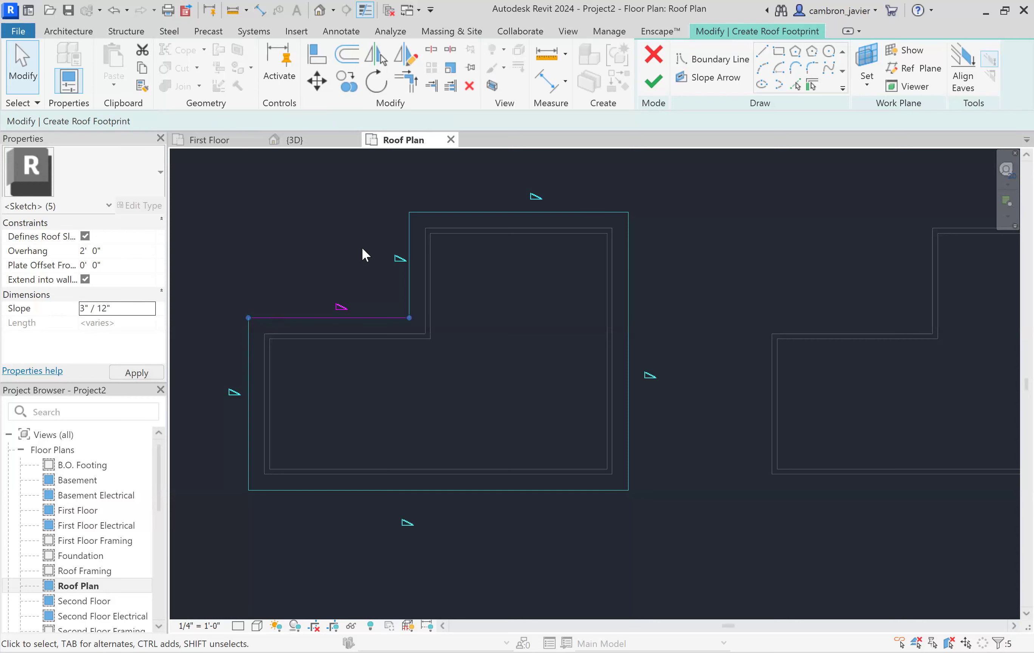
left_click(362, 247)
Step: Check the slope value of each roof boundary line around the first building
left_click(413, 270)
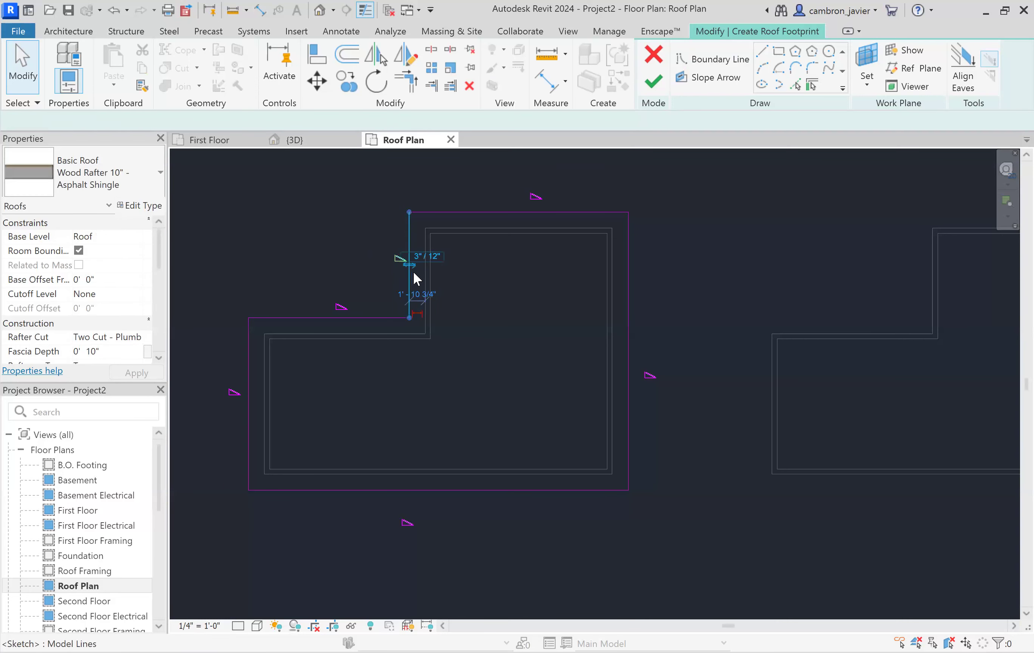
left_click(449, 211)
left_click(627, 275)
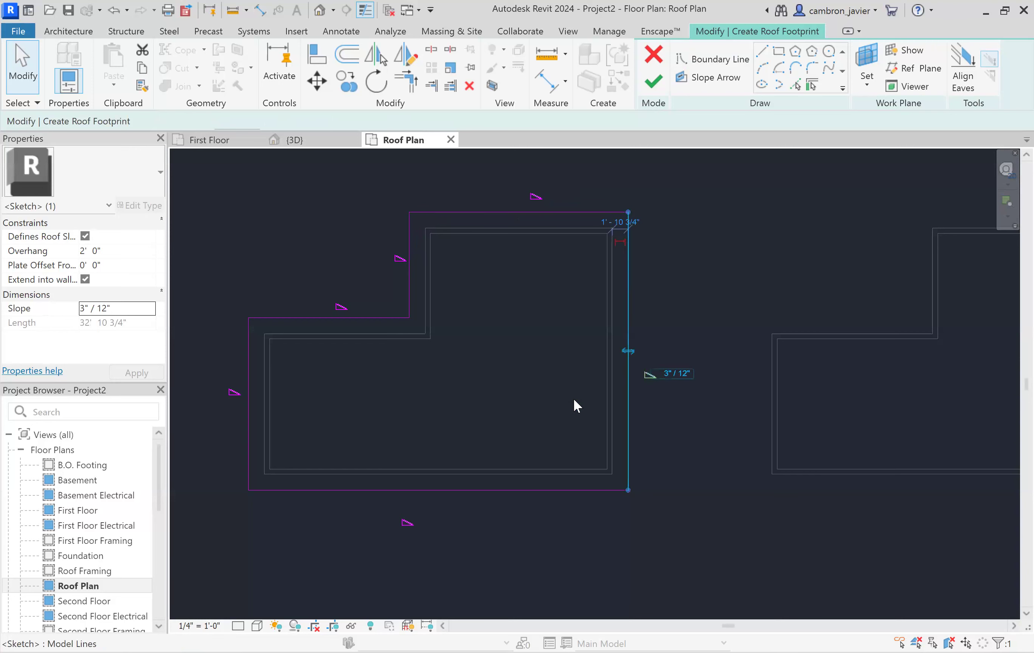
left_click(540, 490)
left_click(249, 333)
left_click(305, 317)
left_click(412, 281)
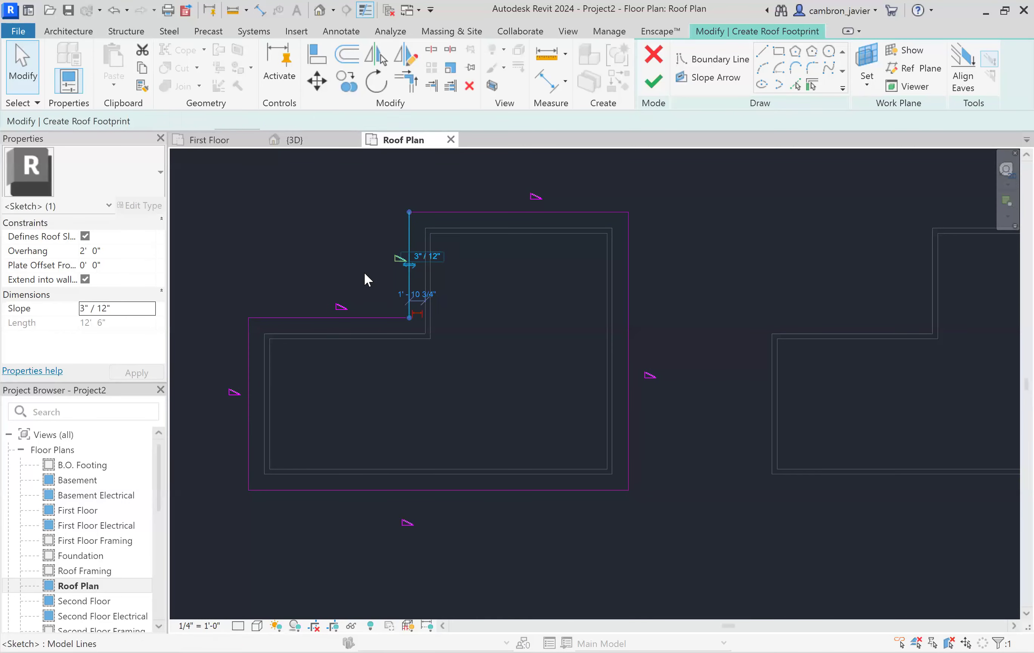
left_click(337, 260)
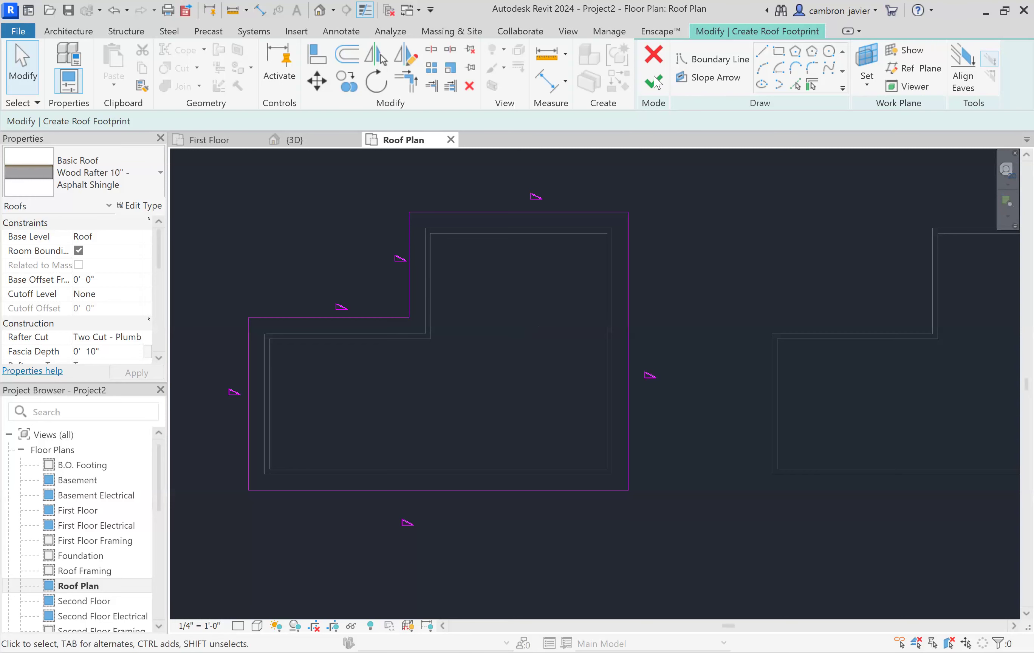
Step: Finish the first building's roof footprint and open the {3D} view
left_click(654, 86)
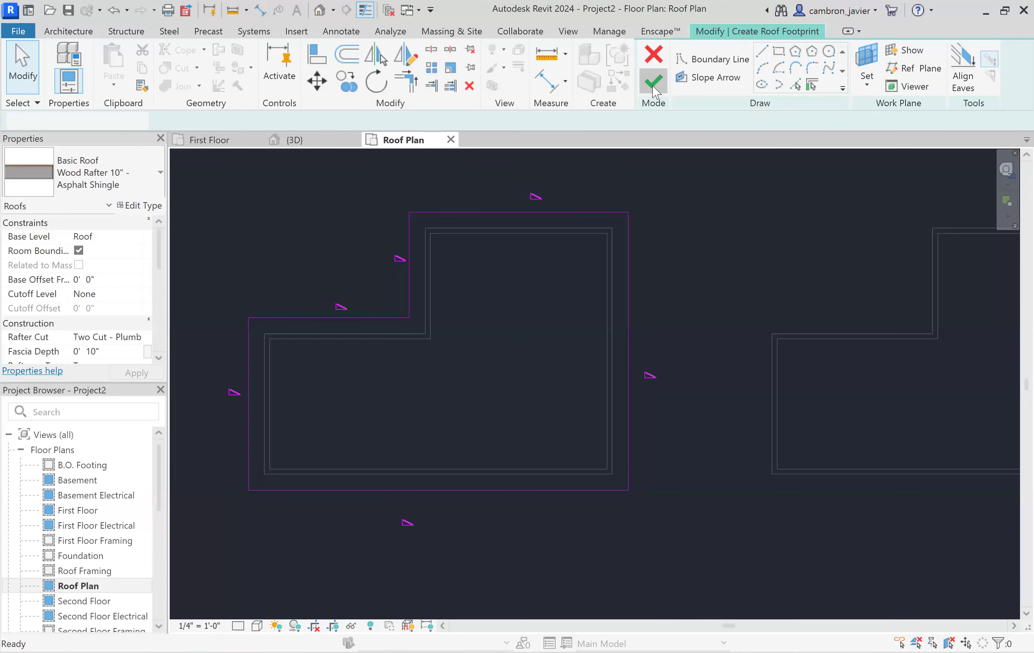
left_click(605, 175)
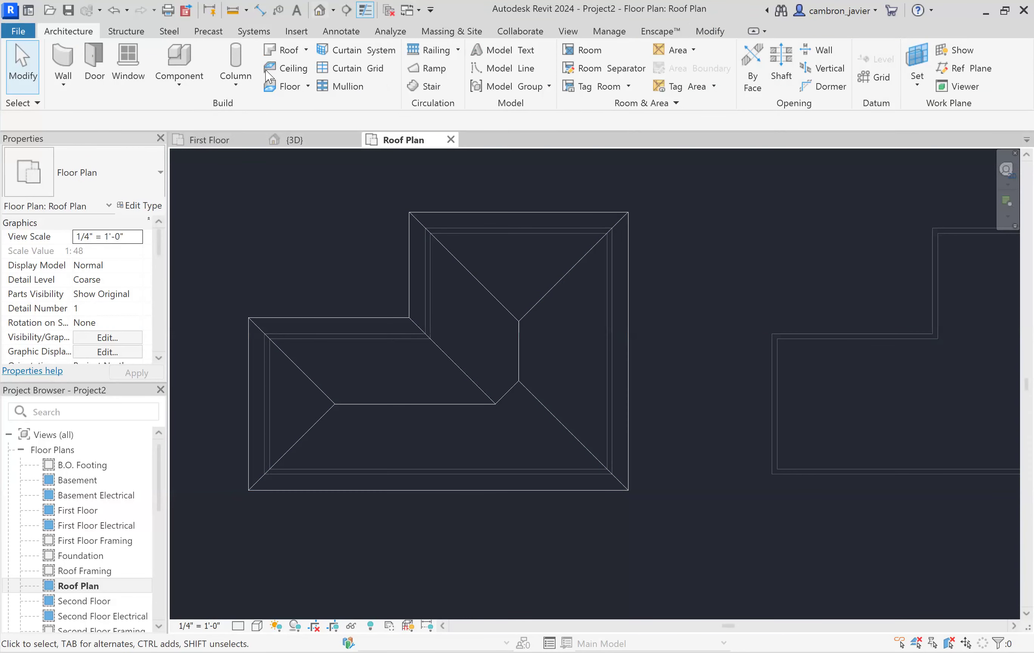
left_click(302, 139)
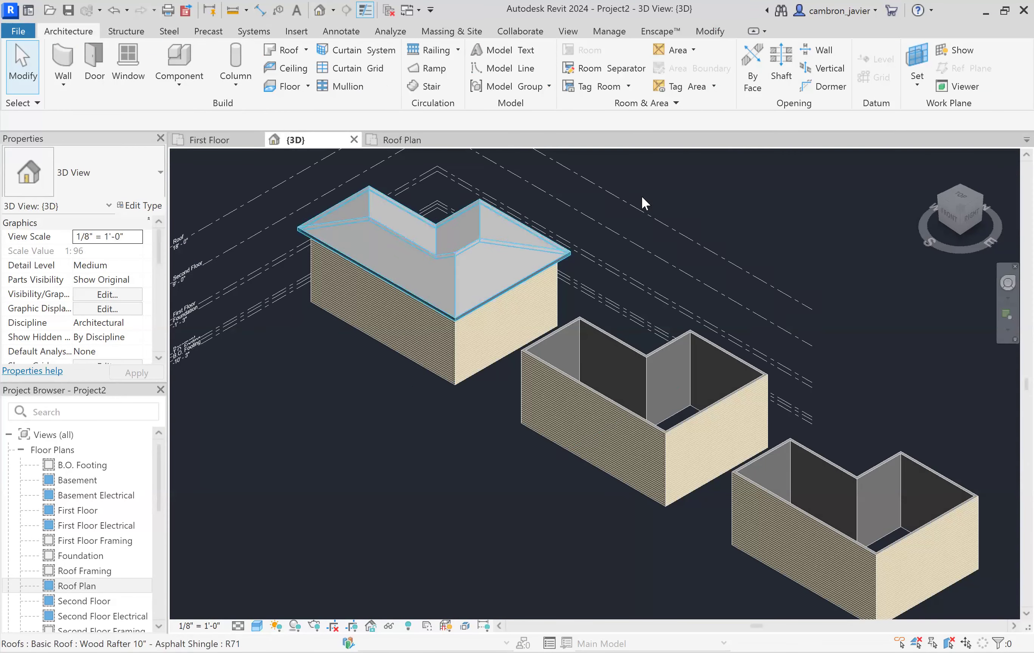
Step: Examine the first building's hip roof in 3D, from the front eaves and from above
left_click(480, 247)
scroll(477, 259, "down", 2)
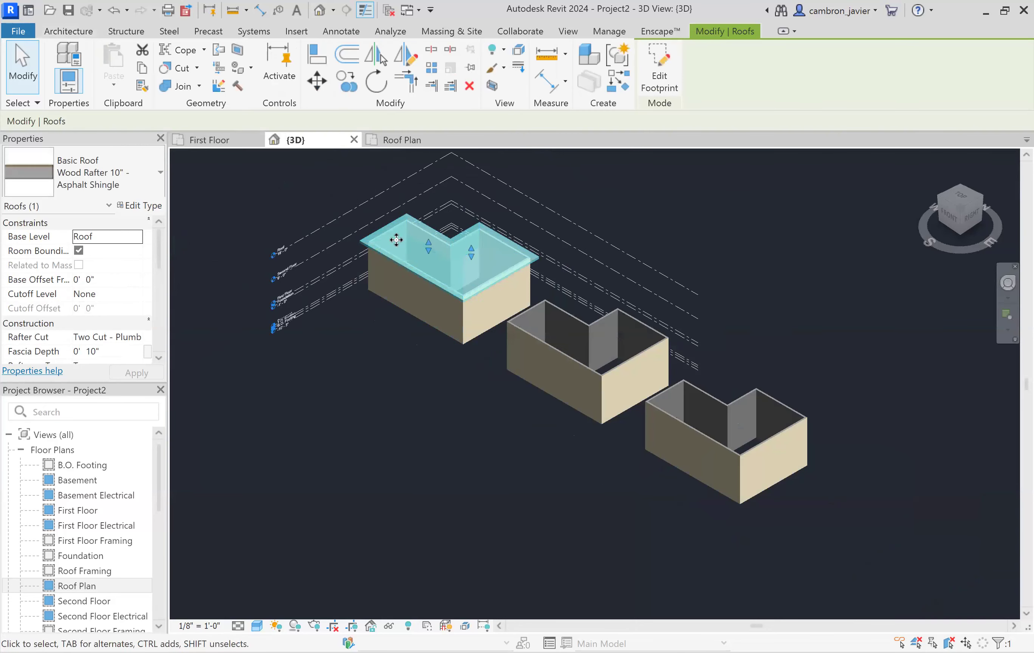
scroll(425, 243, "up", 3)
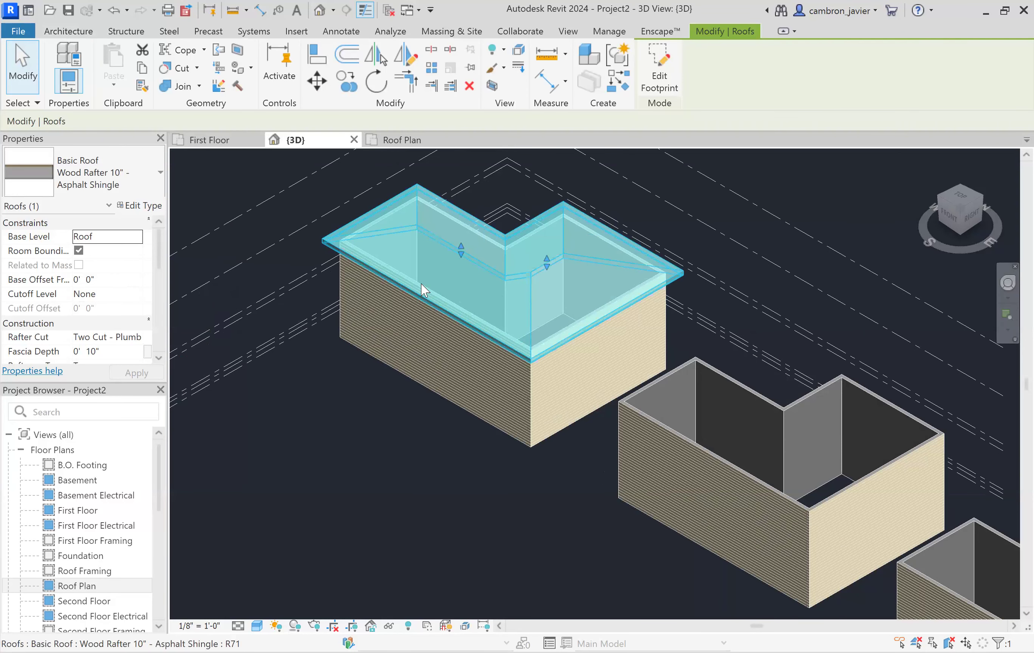
middle_click_drag(374, 365, 521, 336, "shift")
key("Escape")
scroll(625, 305, "up", 3)
middle_click_drag(626, 305, 713, 313, "shift")
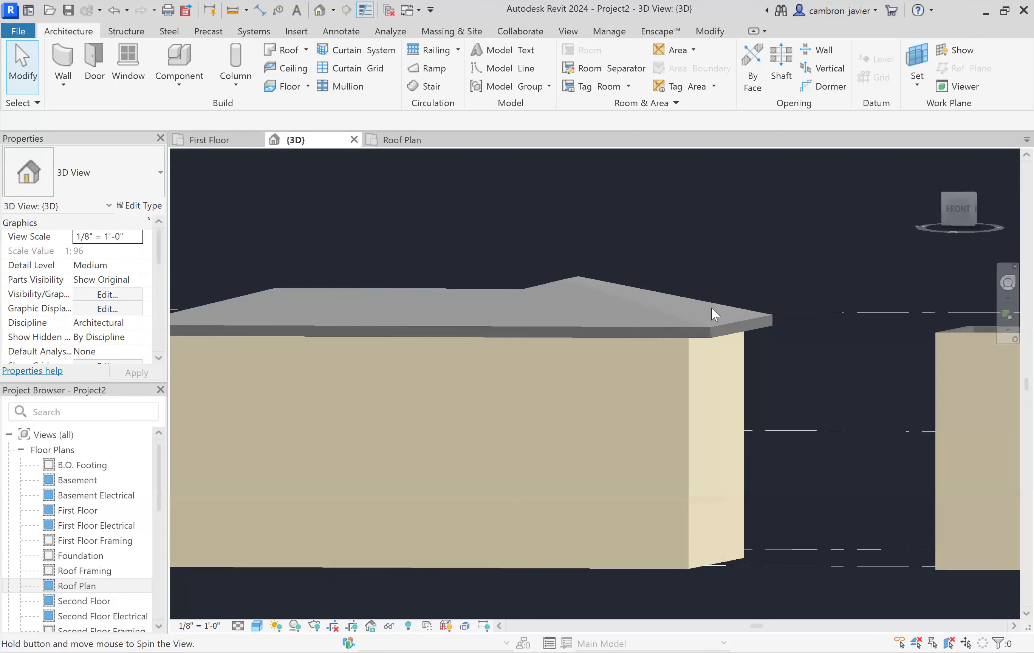
left_click(598, 290)
left_click(751, 242)
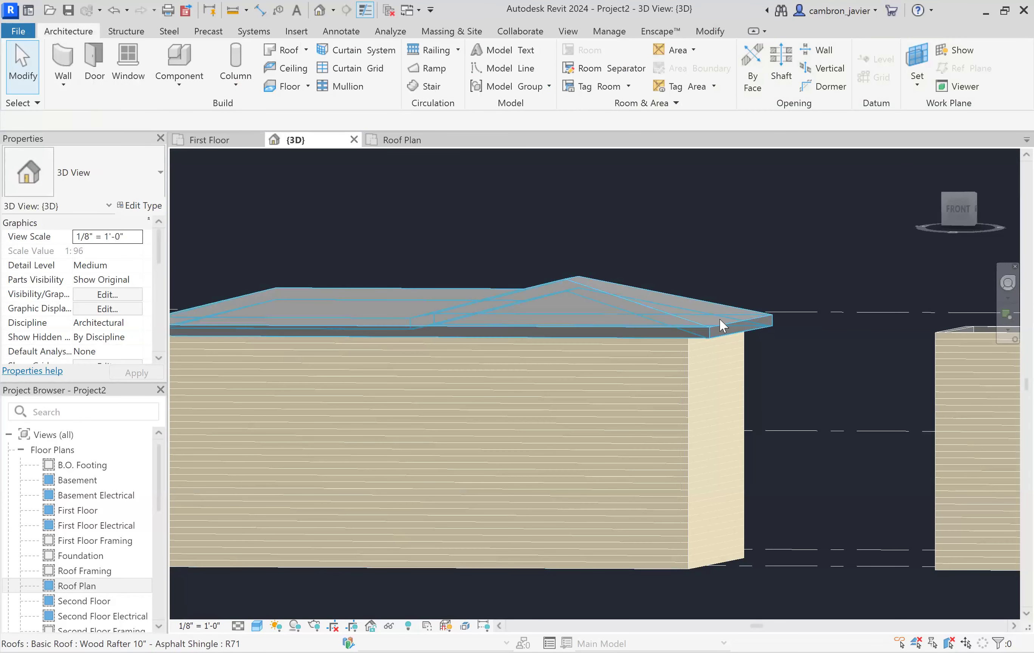
middle_click_drag(708, 333, 816, 286, "shift")
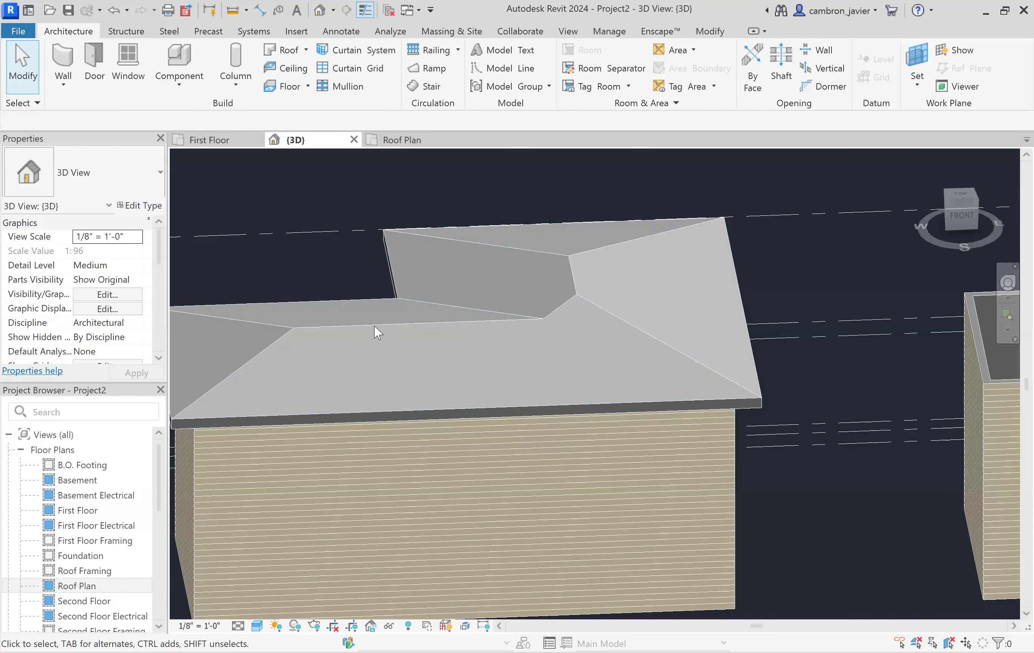
Step: Place a horizontal building section through the lower part of the first building in the First Floor plan
left_click(228, 143)
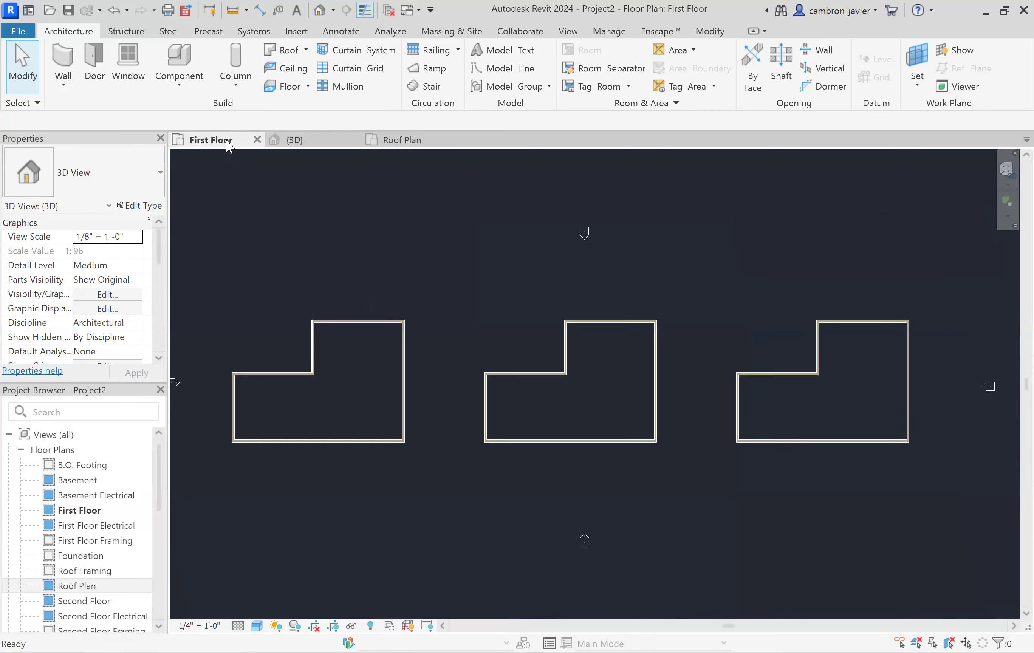
scroll(525, 249, "down", 1)
scroll(317, 284, "down", 1)
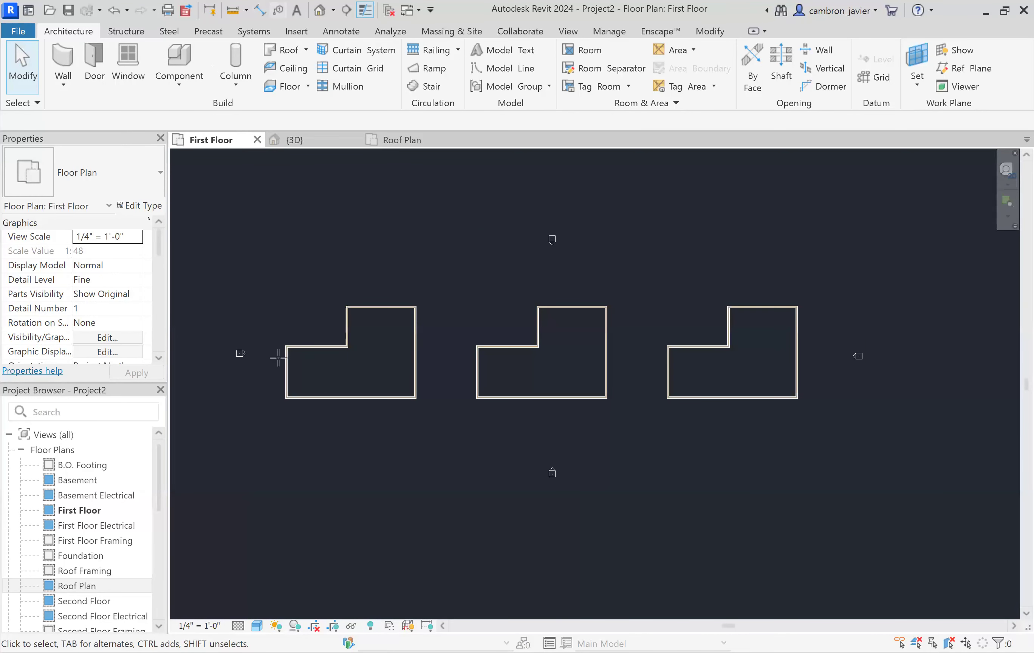
key("s")
key("c")
left_click(265, 365)
left_click(431, 365)
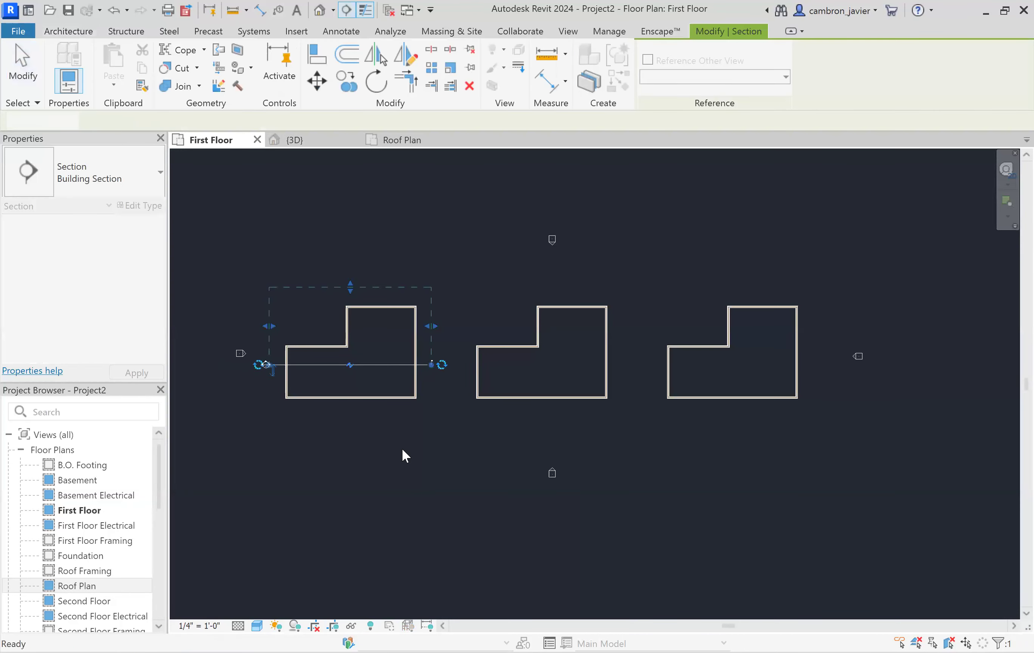
key("Escape")
key("Escape")
Step: Open the first building's new section view and set it to Fine detail level with the Shaded visual style
scroll(275, 357, "up", 2)
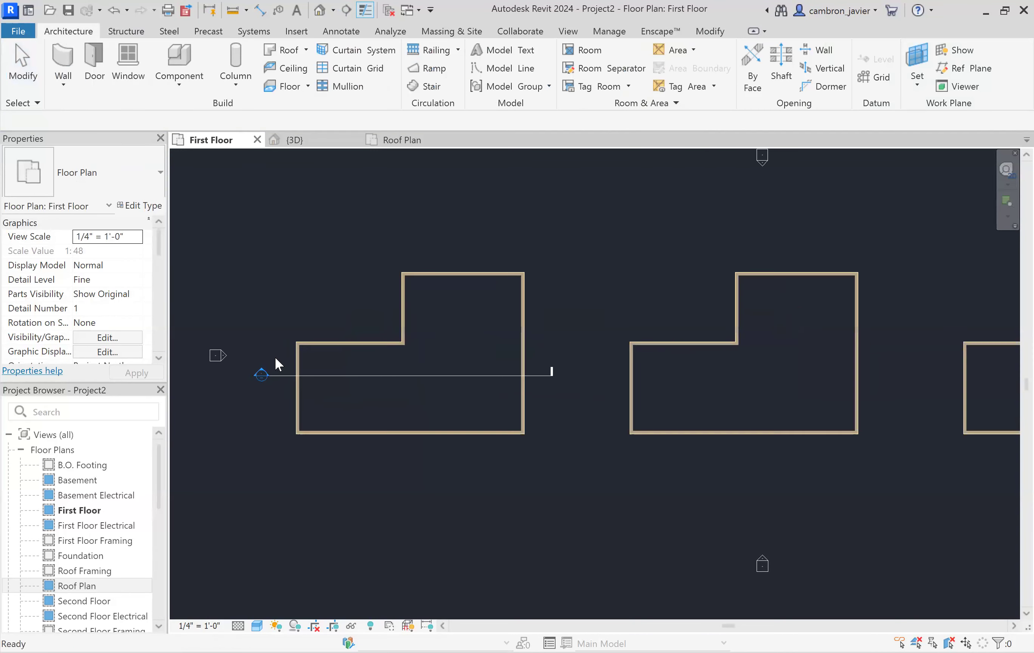
double_click(260, 370)
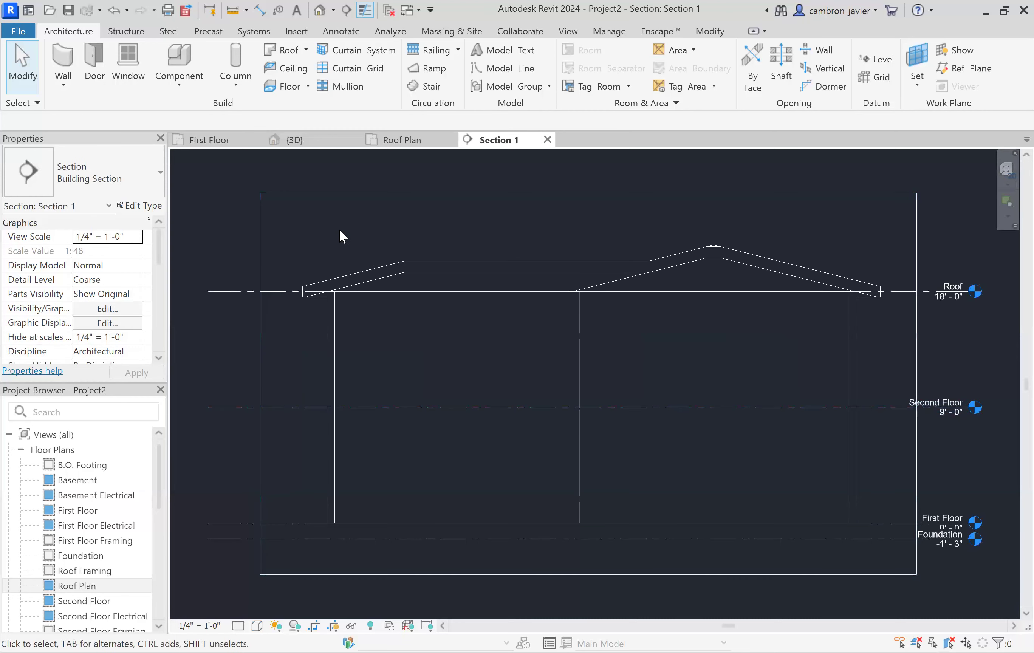
left_click(238, 626)
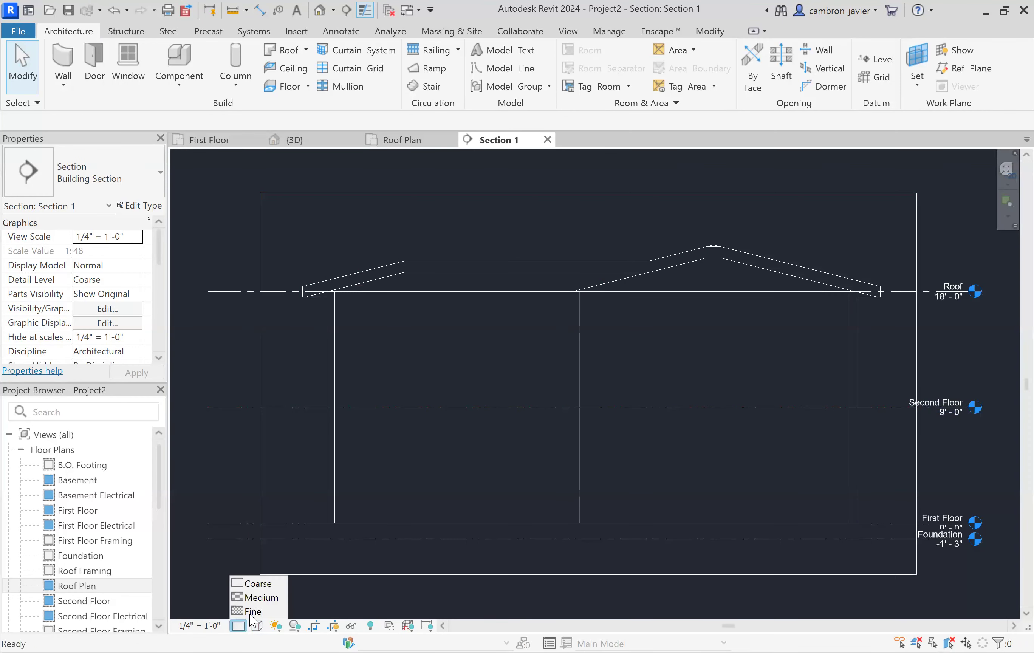
left_click(255, 612)
left_click(256, 626)
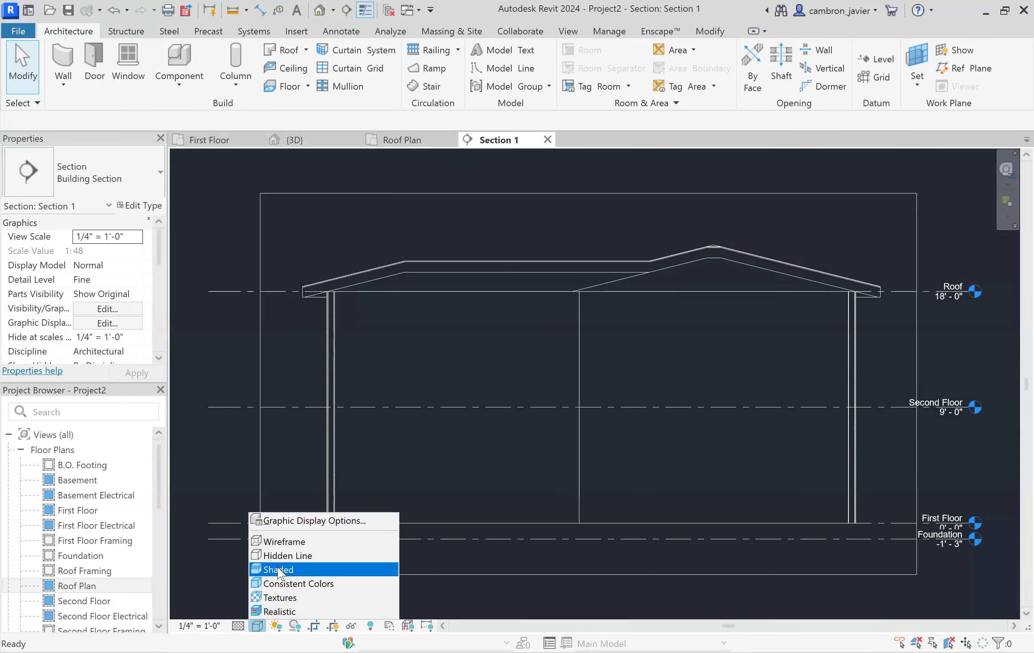
left_click(276, 564)
scroll(239, 253, "up", 2)
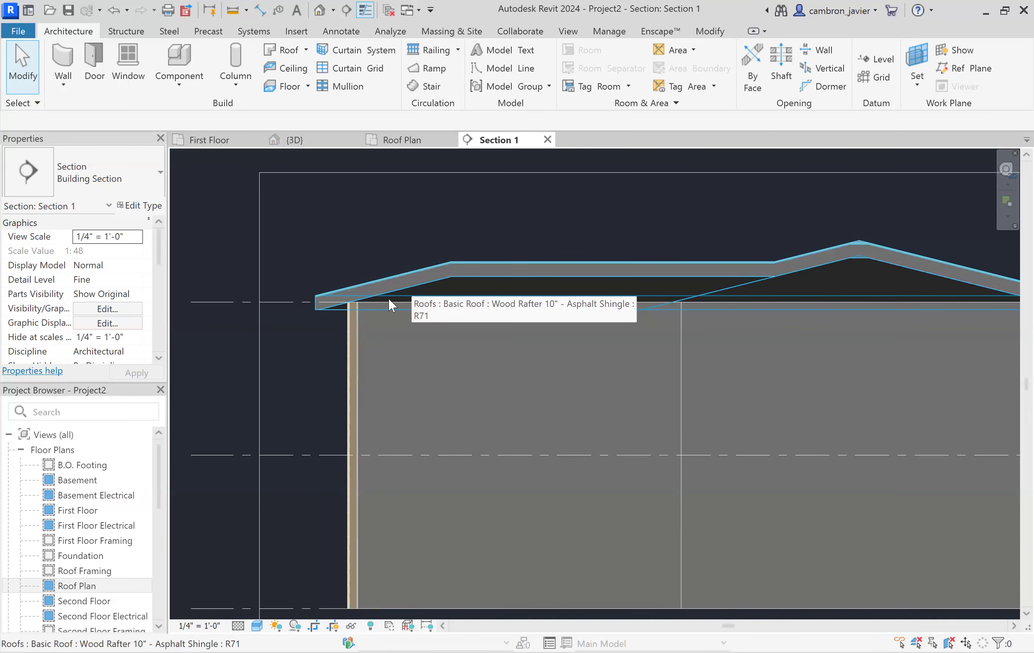
Step: Set the Rafter or Truss property of the first building's roof to Rafter in the section view
left_click(437, 276)
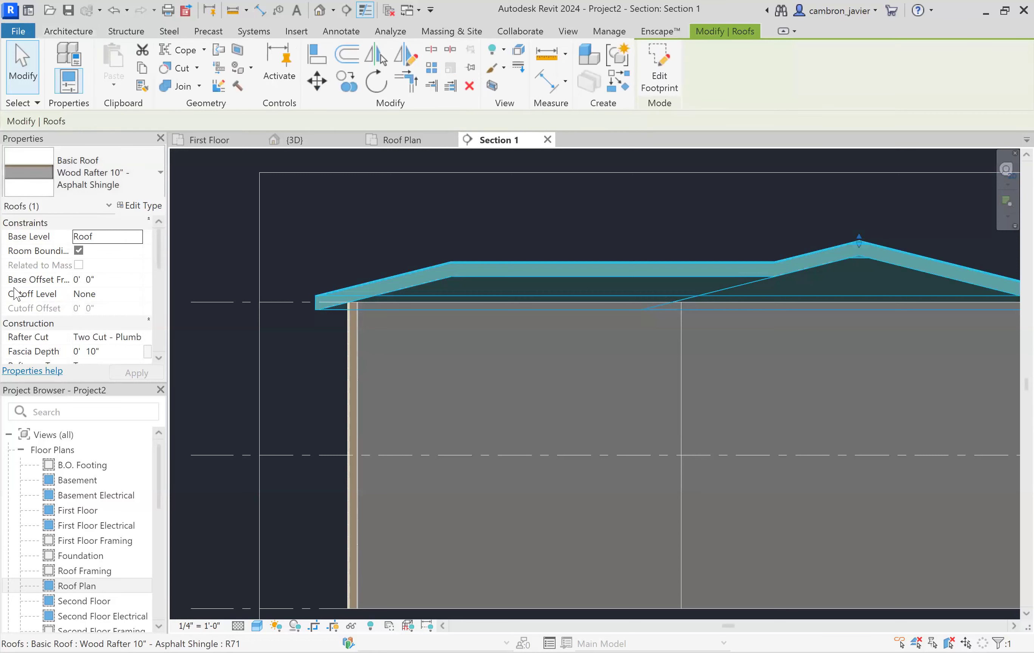
scroll(336, 291, "up", 3)
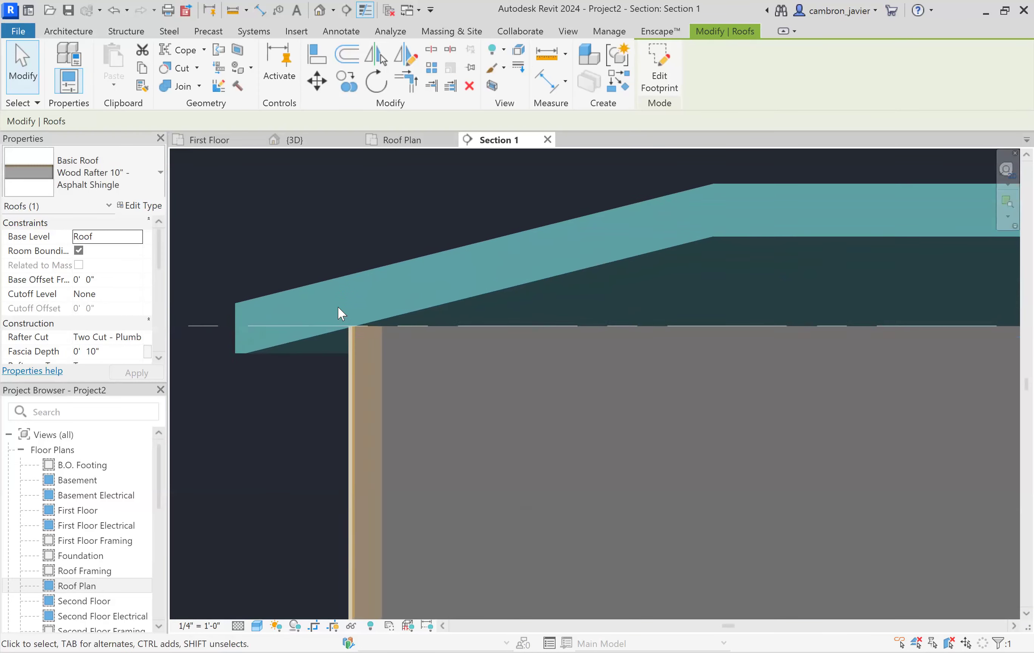
scroll(358, 344, "up", 5)
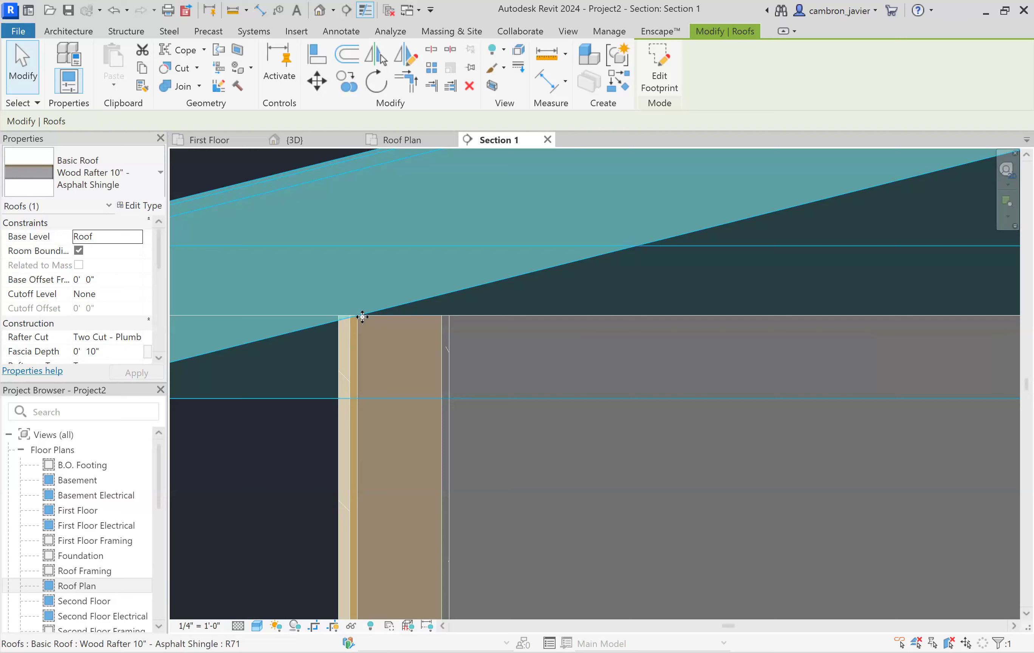
scroll(111, 309, "down", 3)
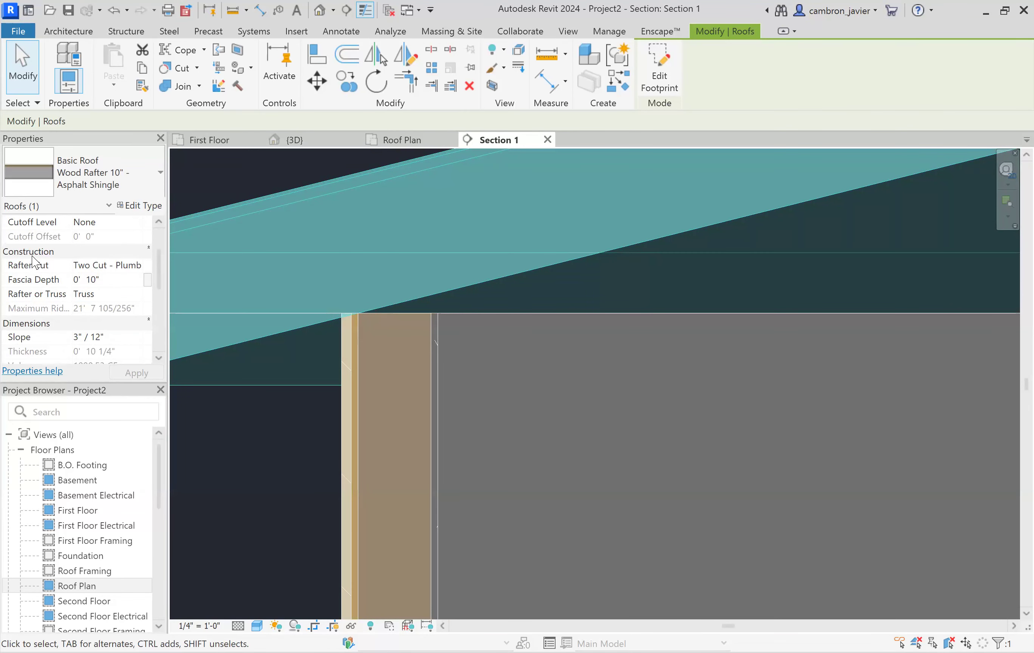
left_click(108, 293)
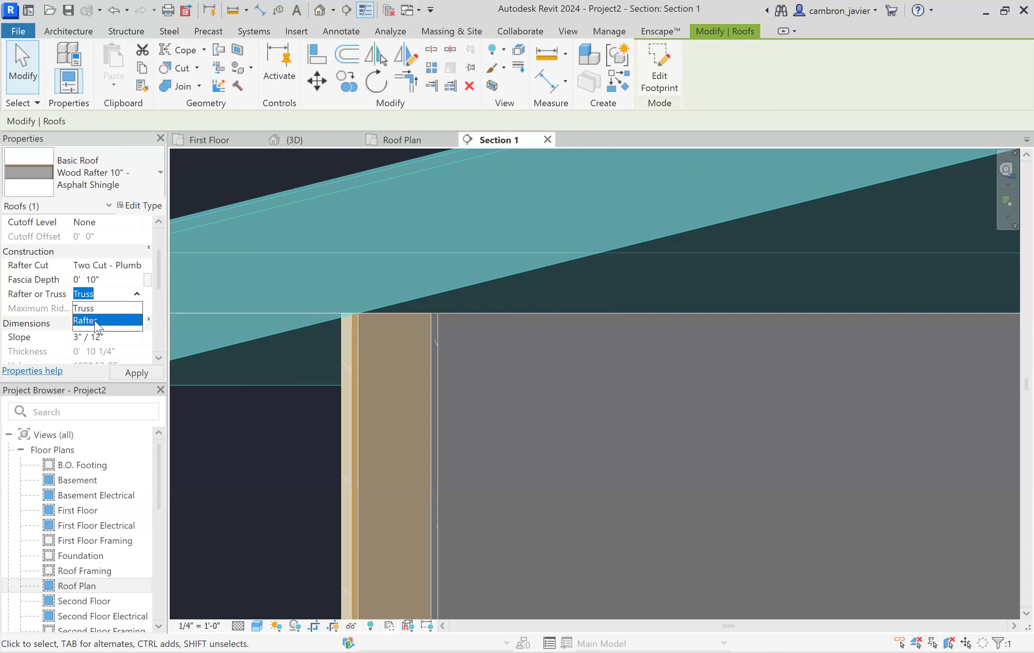
left_click(86, 343)
left_click(137, 372)
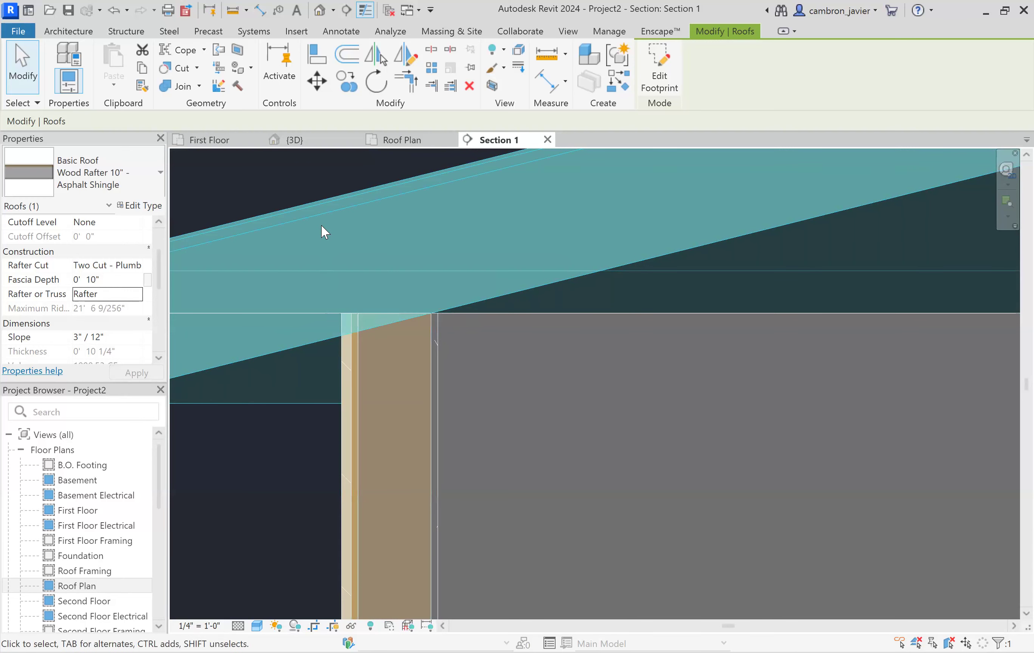
key("Escape")
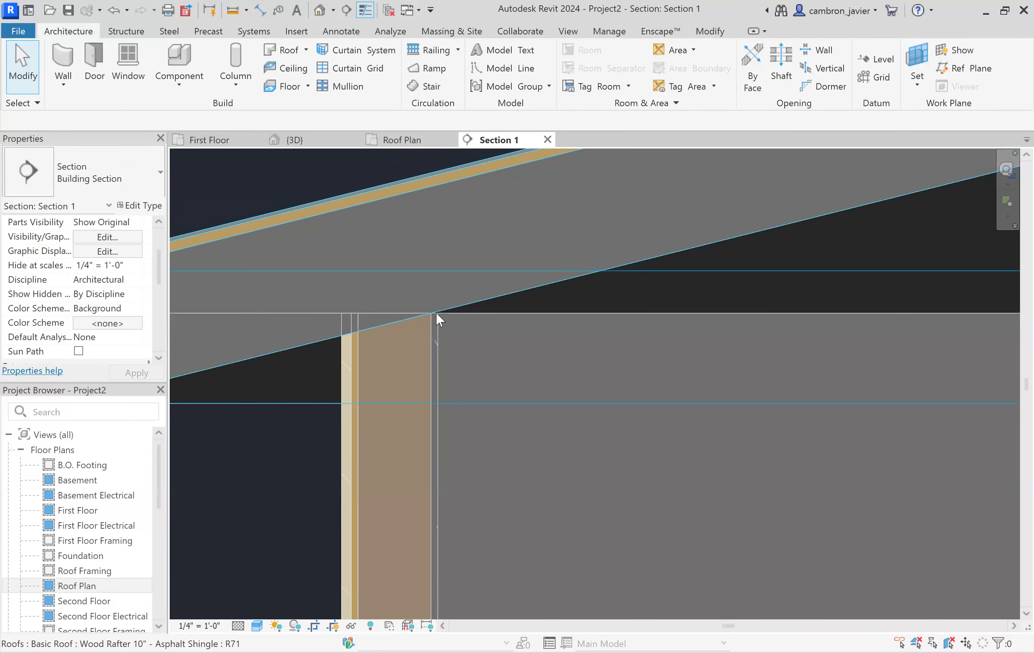
scroll(433, 284, "down", 5)
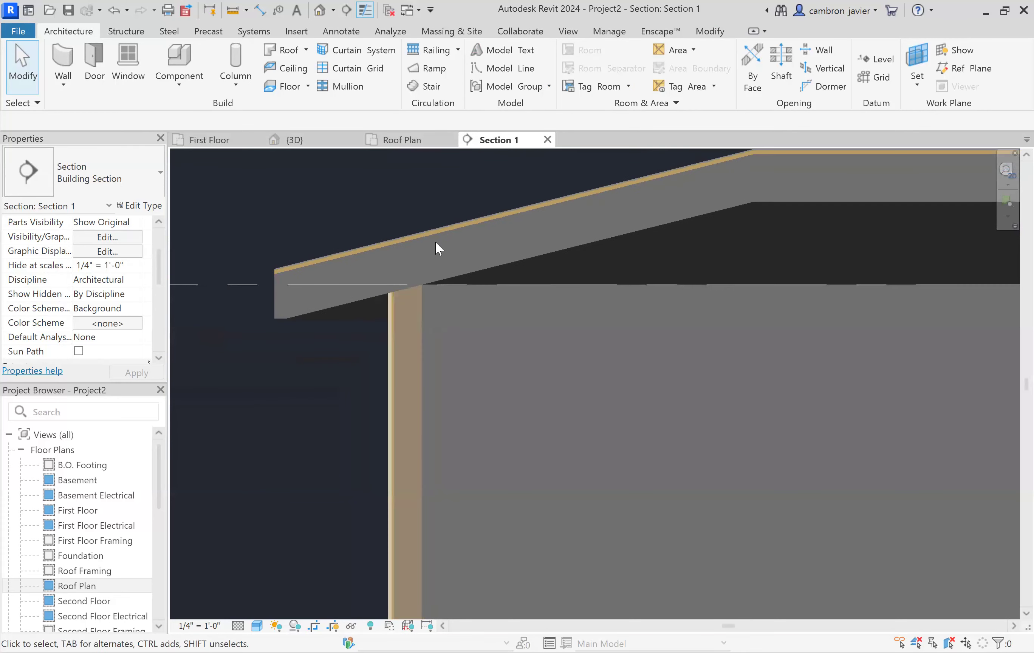
Step: Set the Rafter Cut of the first building's roof to Plumb Cut in the section view
left_click(437, 241)
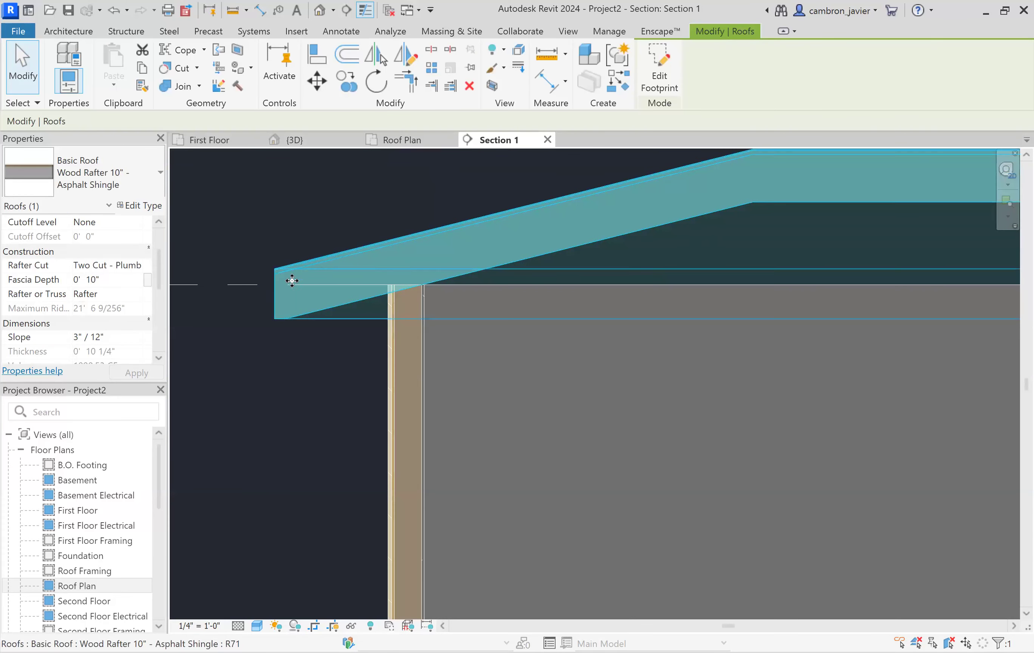
scroll(286, 305, "up", 2)
left_click(235, 214)
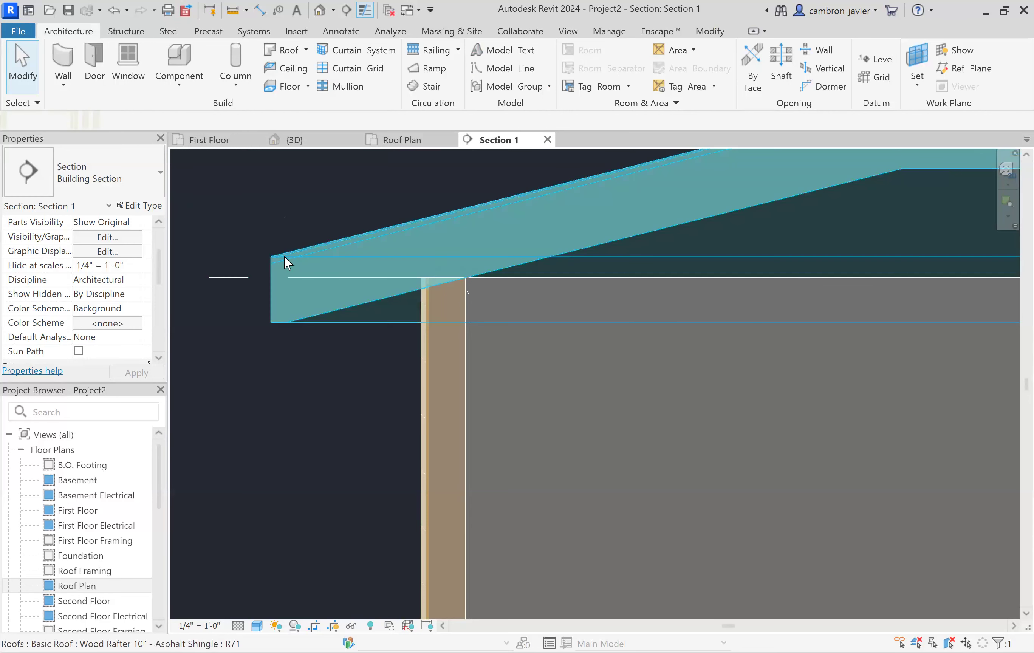
left_click(283, 256)
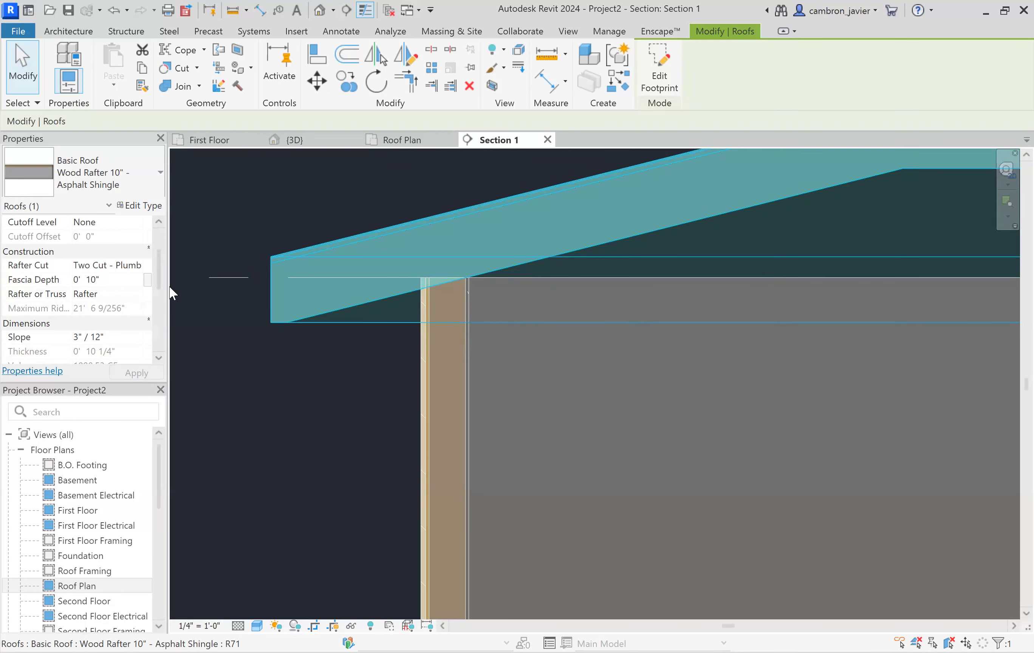
left_click(141, 266)
left_click(141, 265)
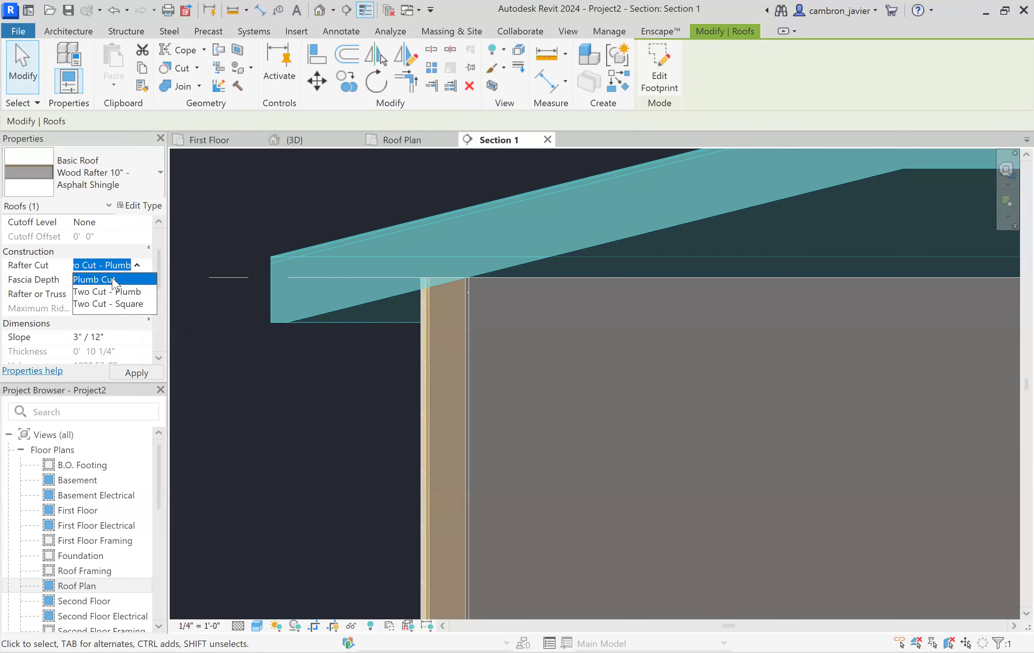
left_click(112, 279)
left_click(137, 372)
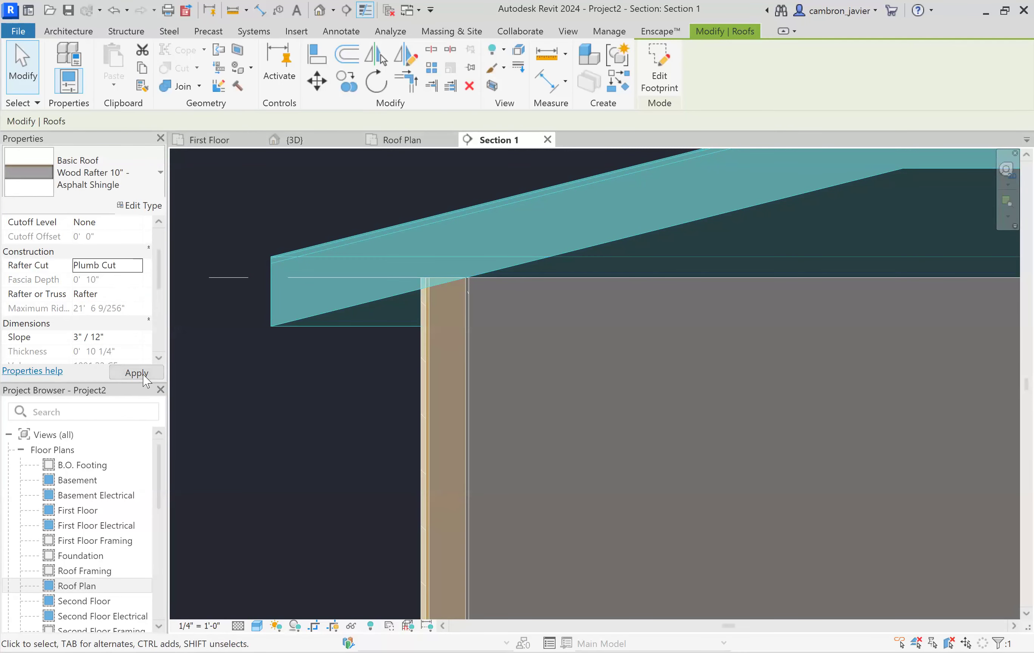
left_click(243, 325)
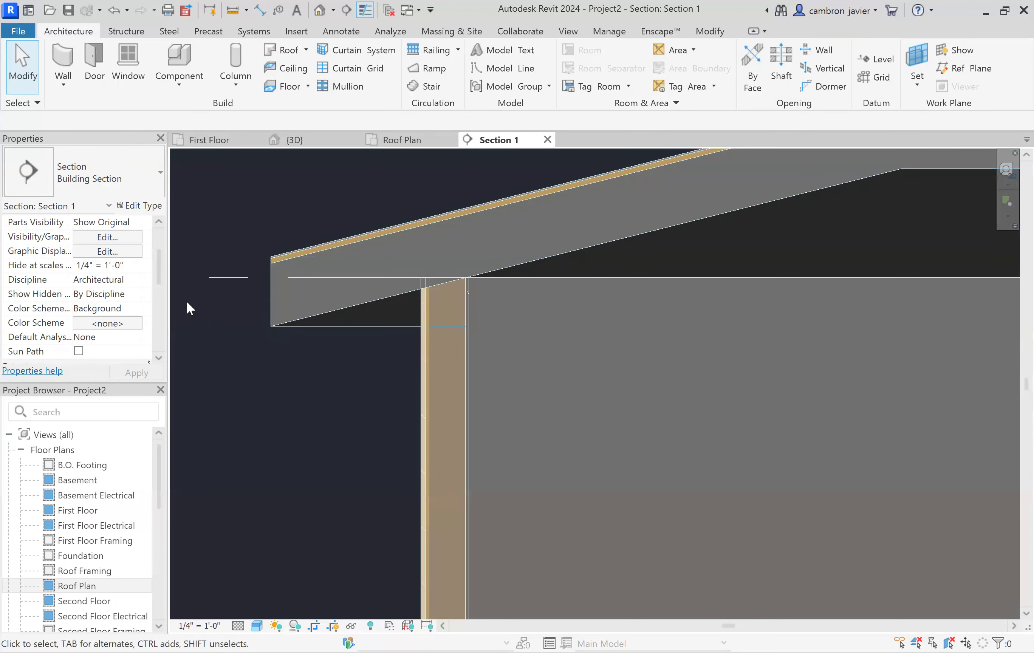
Step: Change the first building's roof to a Two Cut - Square rafter cut and examine the eave in section
left_click(305, 308)
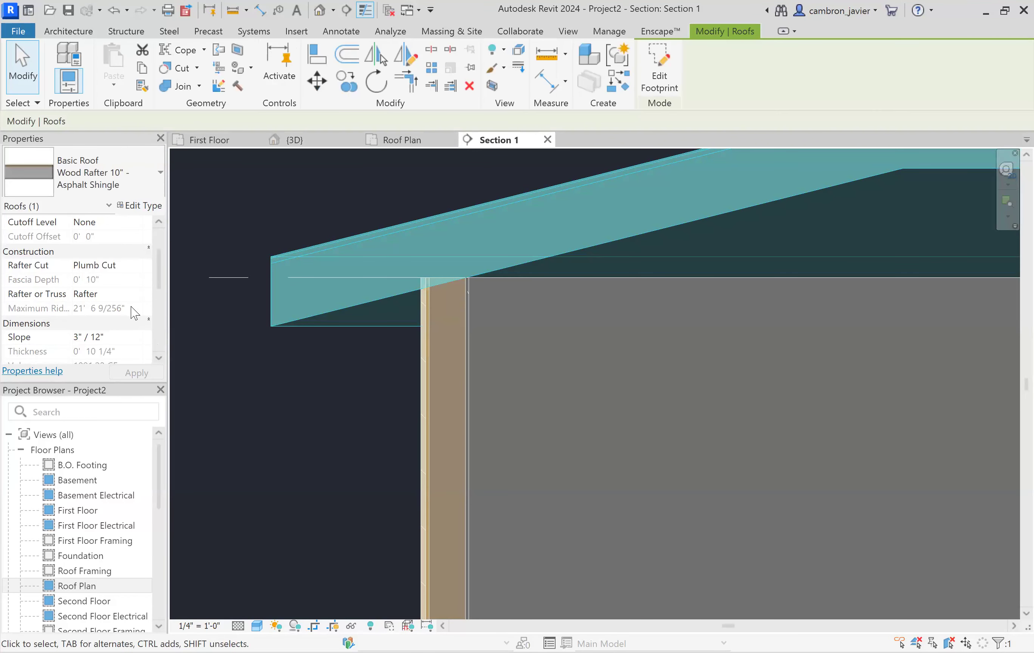
left_click(137, 266)
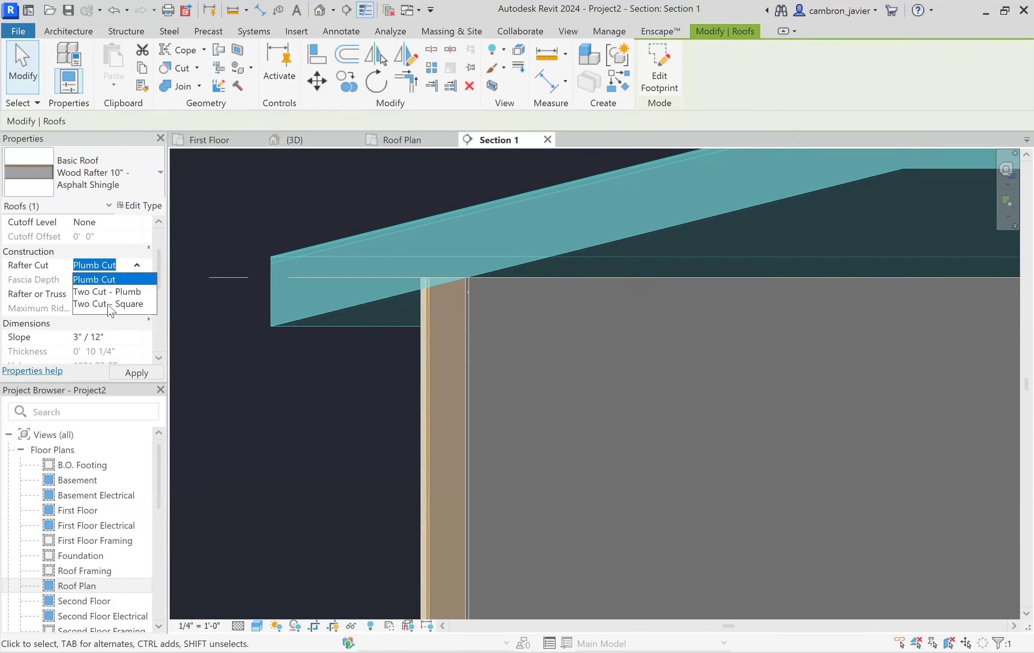
left_click(110, 304)
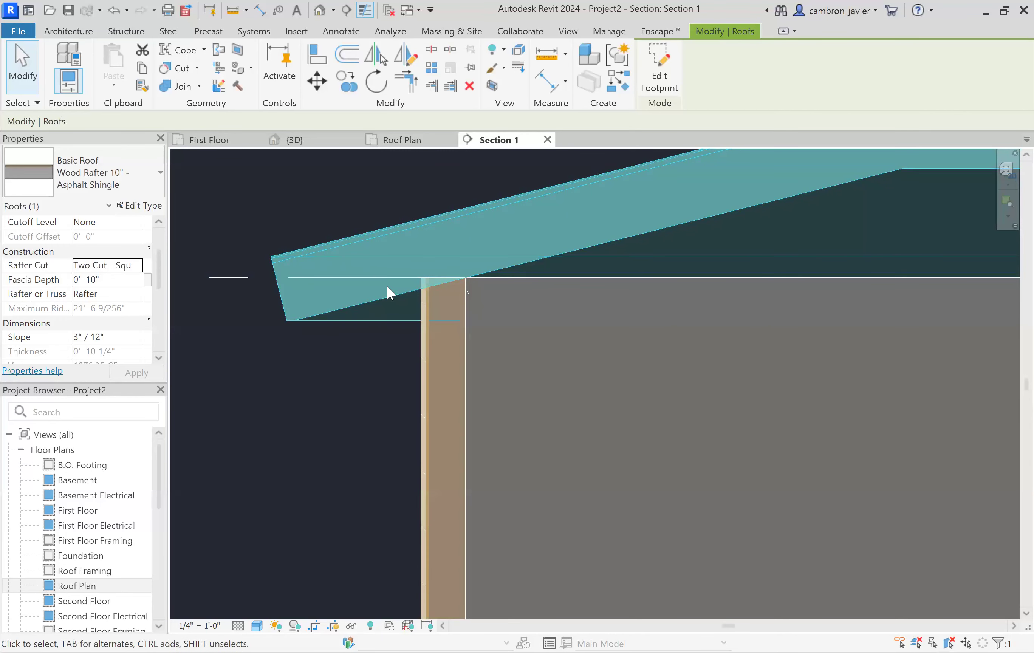
scroll(388, 288, "down", 2)
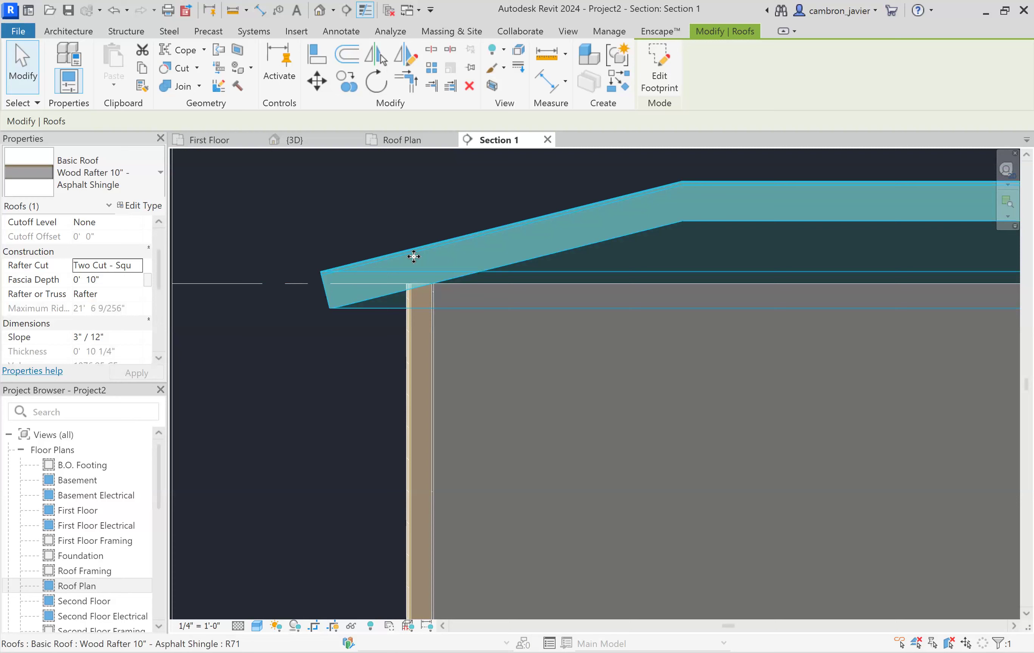
scroll(343, 295, "up", 2)
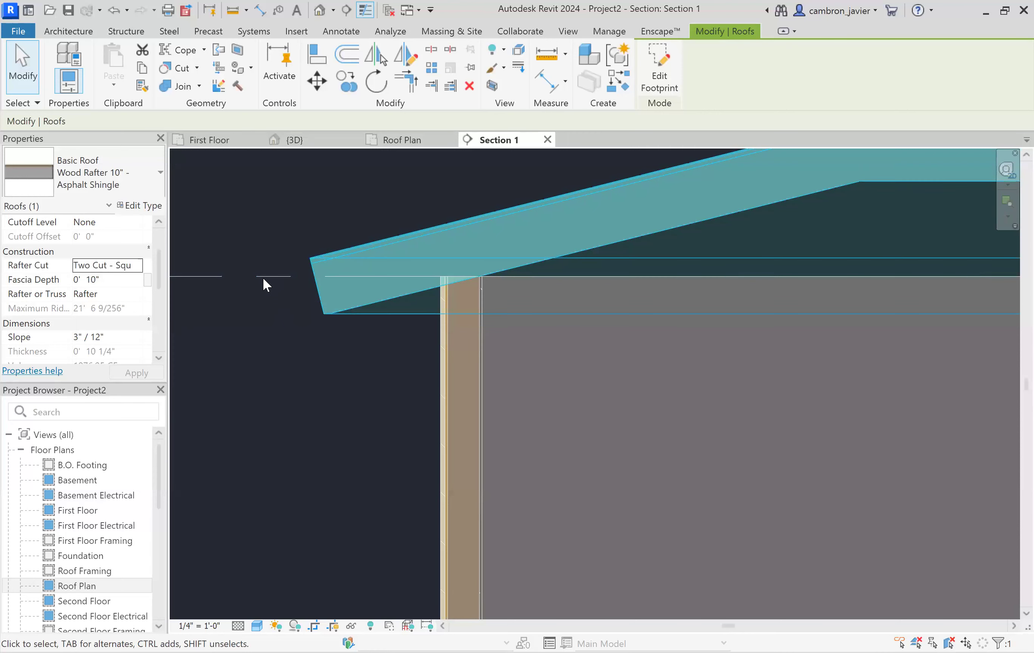
Step: Return the first building's roof to the Plumb Cut rafter cut and check the whole roof profile in section
left_click(137, 266)
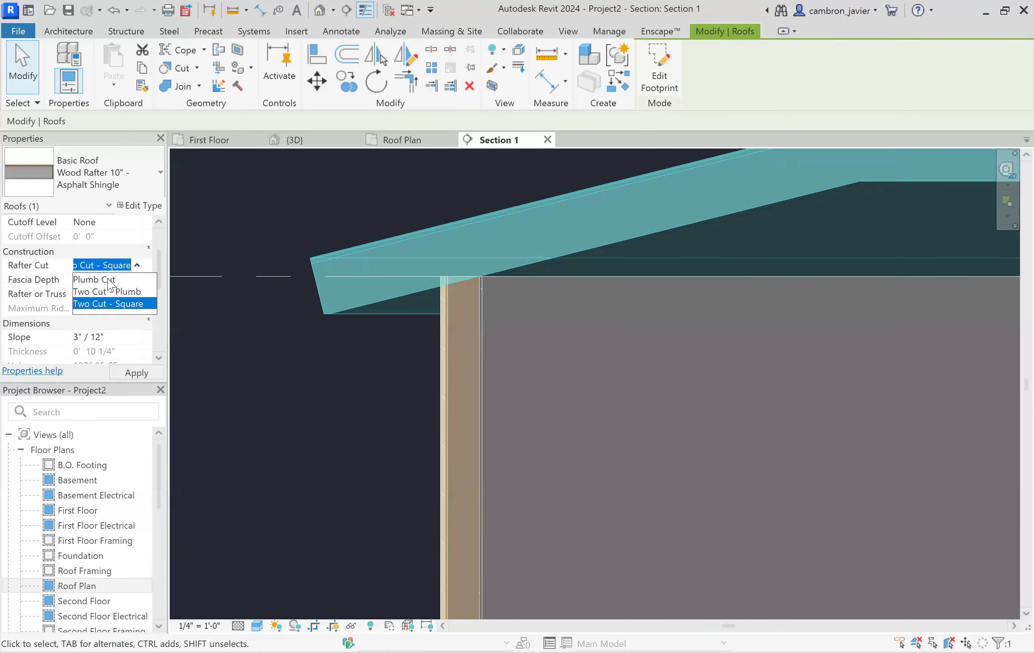
left_click(93, 278)
left_click(134, 374)
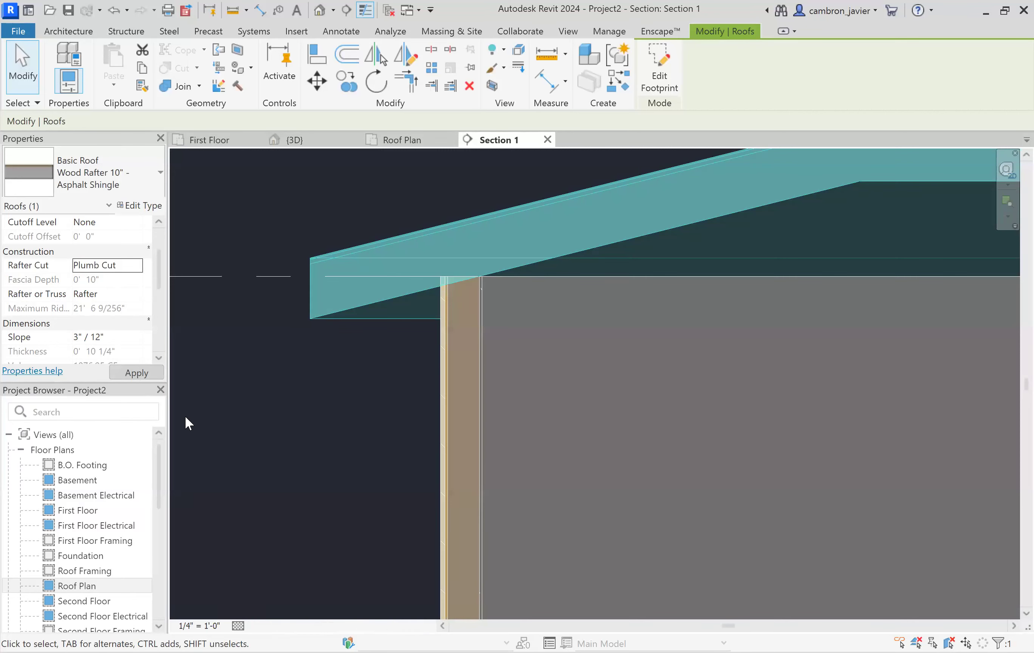
left_click(312, 222)
scroll(278, 309, "down", 2)
scroll(278, 314, "down", 2)
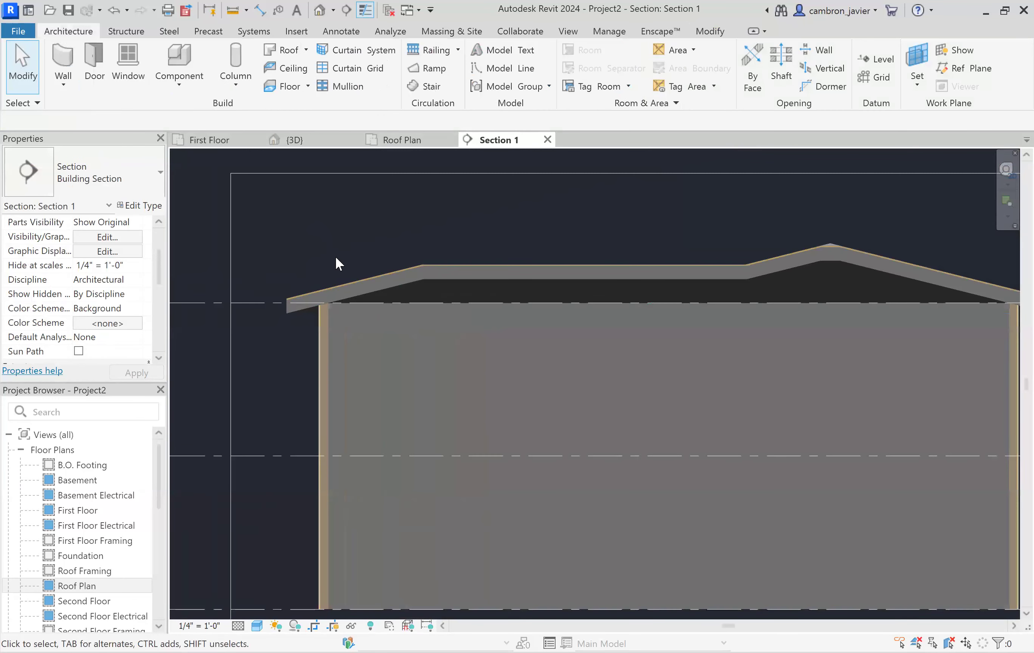
scroll(387, 272, "down", 2)
left_click(391, 279)
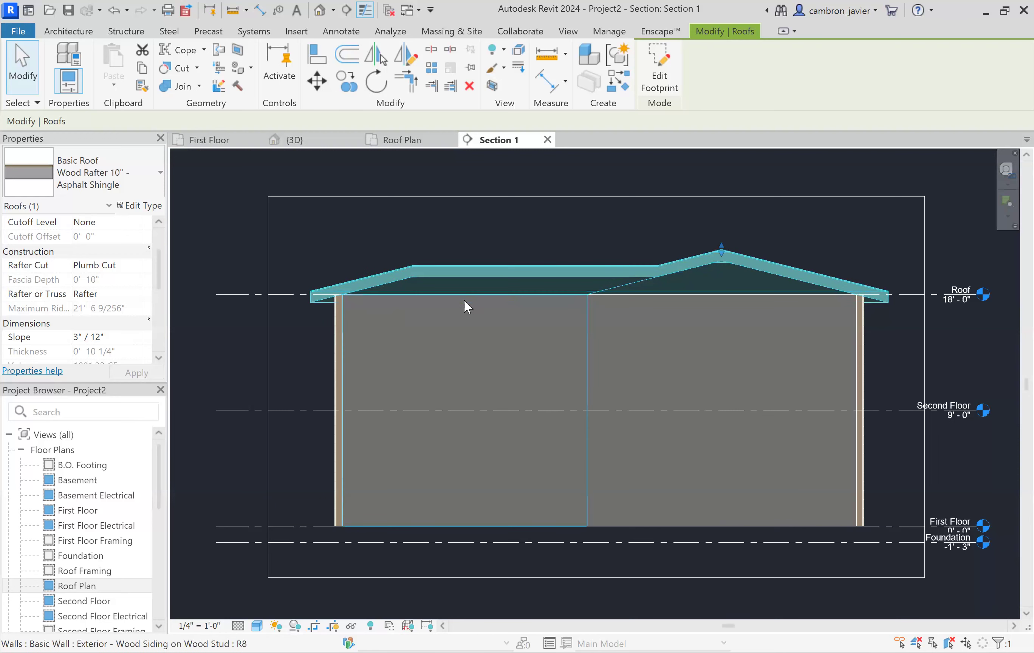
left_click(223, 244)
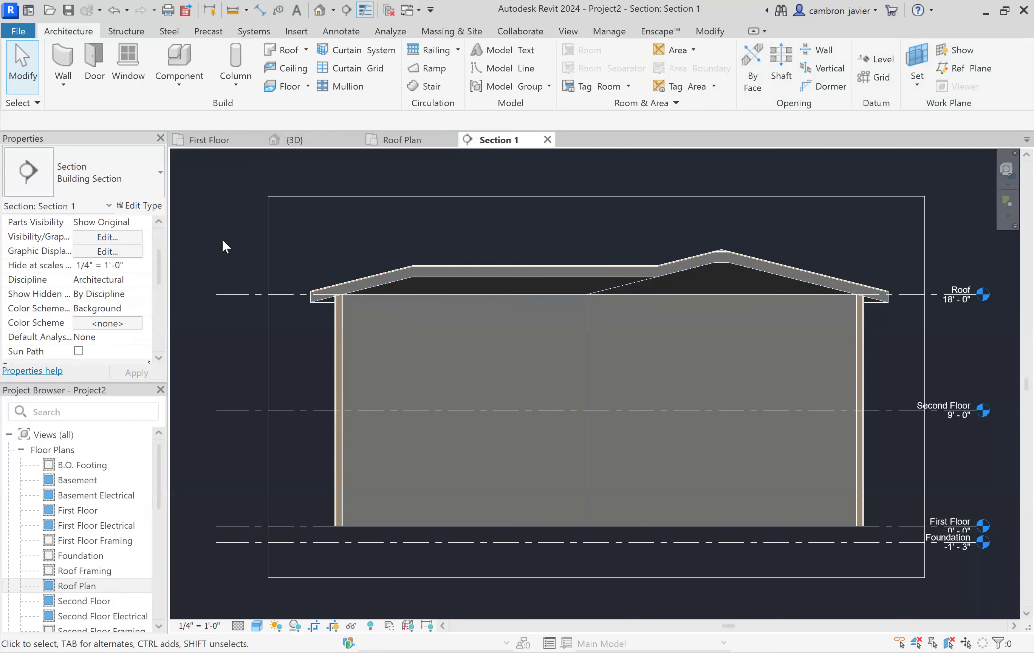
Step: Open the Roof Plan view and compare the first building's hip roof with the unroofed second L-shaped building
left_click(402, 139)
scroll(337, 229, "down", 3)
scroll(643, 218, "up", 4)
scroll(648, 203, "down", 3)
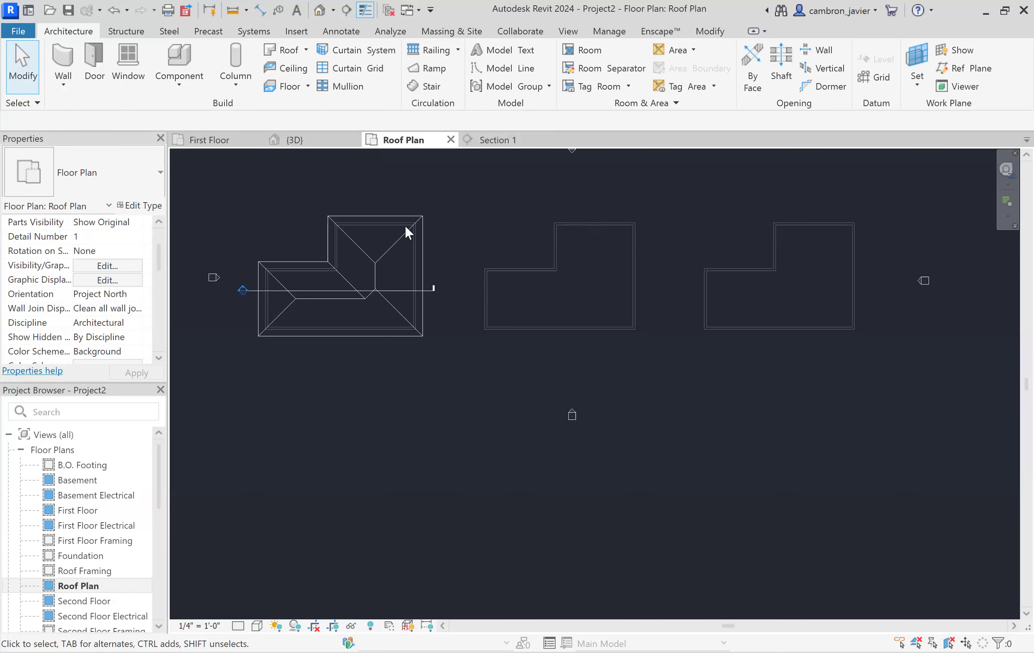
scroll(376, 261, "up", 1)
scroll(619, 216, "up", 5)
scroll(643, 221, "down", 2)
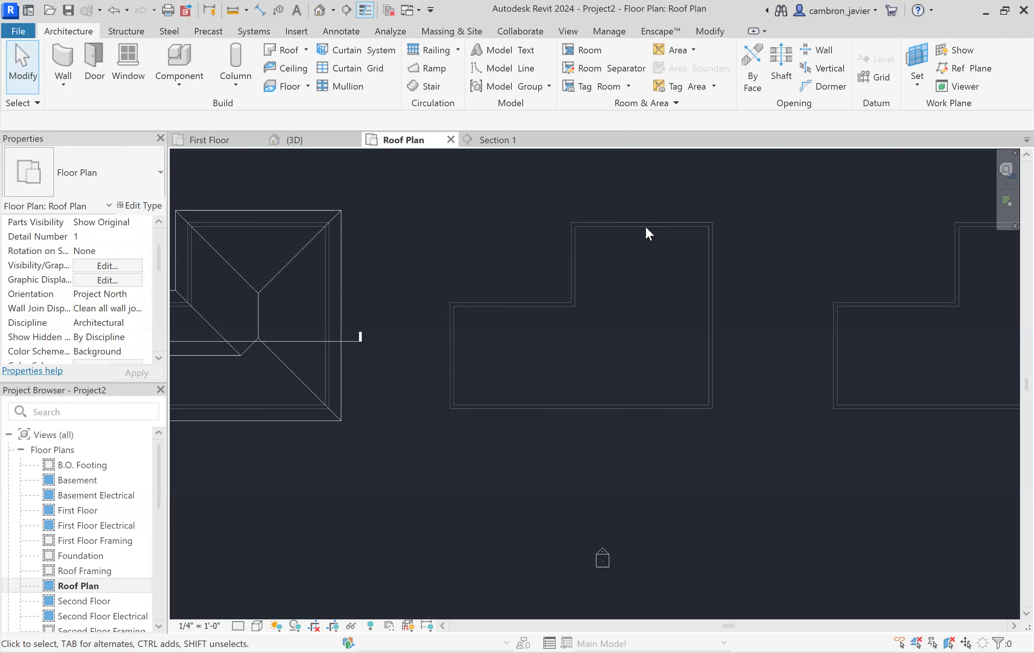
scroll(752, 268, "down", 2)
scroll(616, 198, "up", 3)
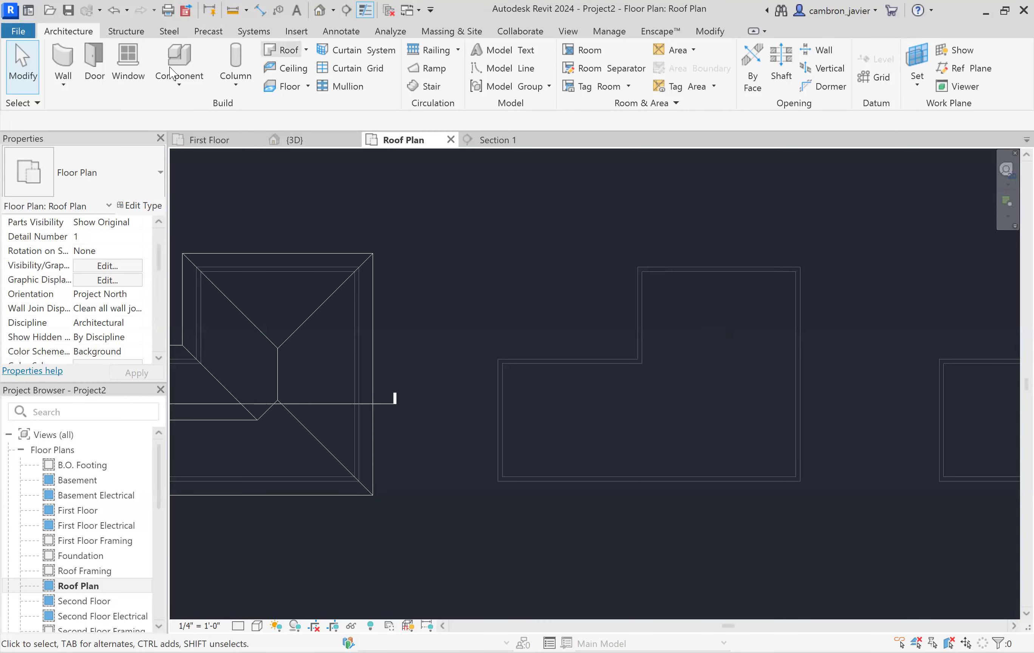
Step: Start a footprint roof for the second building with Extend to wall core enabled and Rafter Cut set to Plumb Cut
left_click(282, 49)
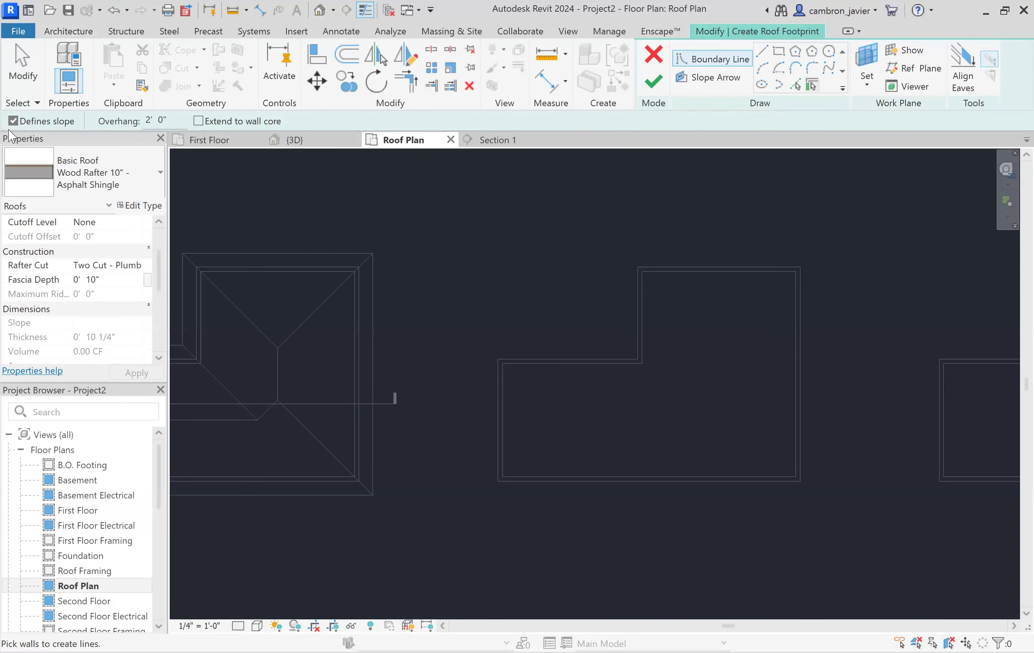
left_click(199, 122)
left_click(99, 265)
scroll(105, 319, "down", 4)
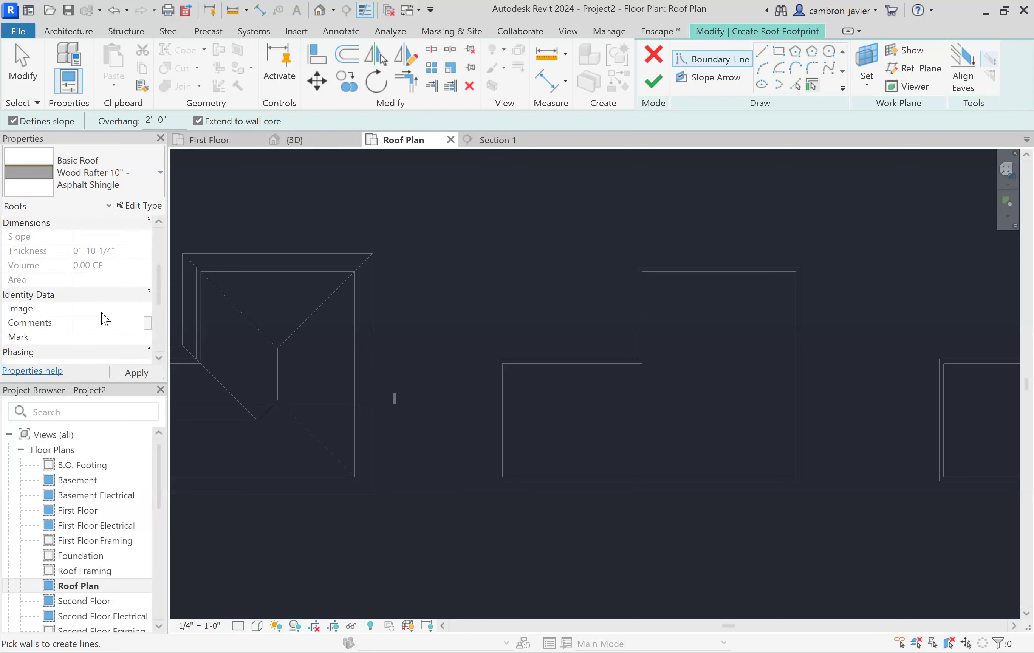
scroll(100, 314, "up", 3)
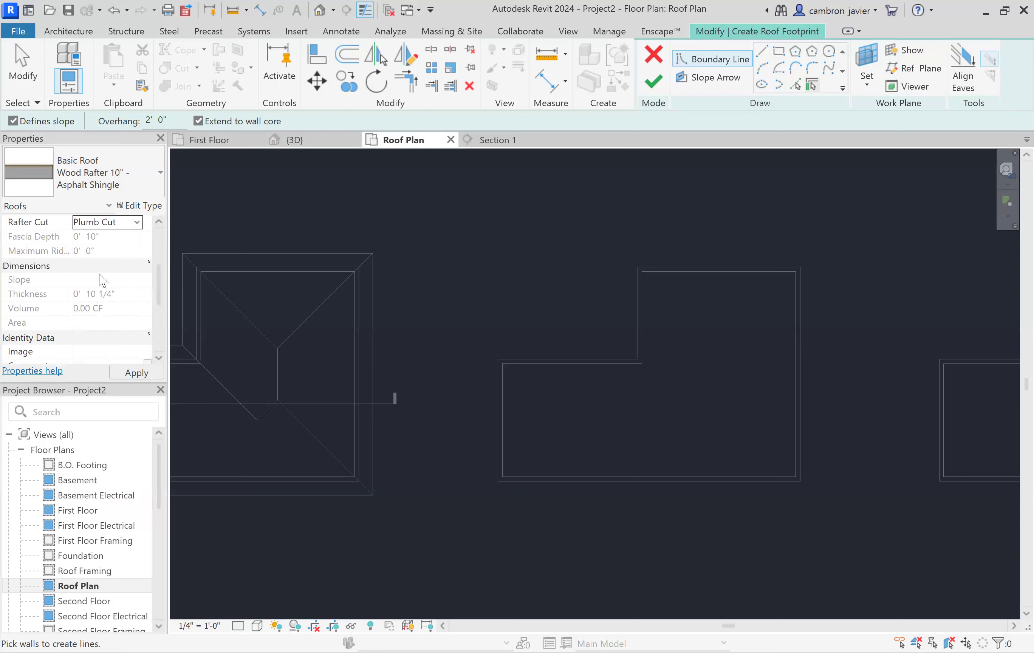
scroll(78, 306, "up", 4)
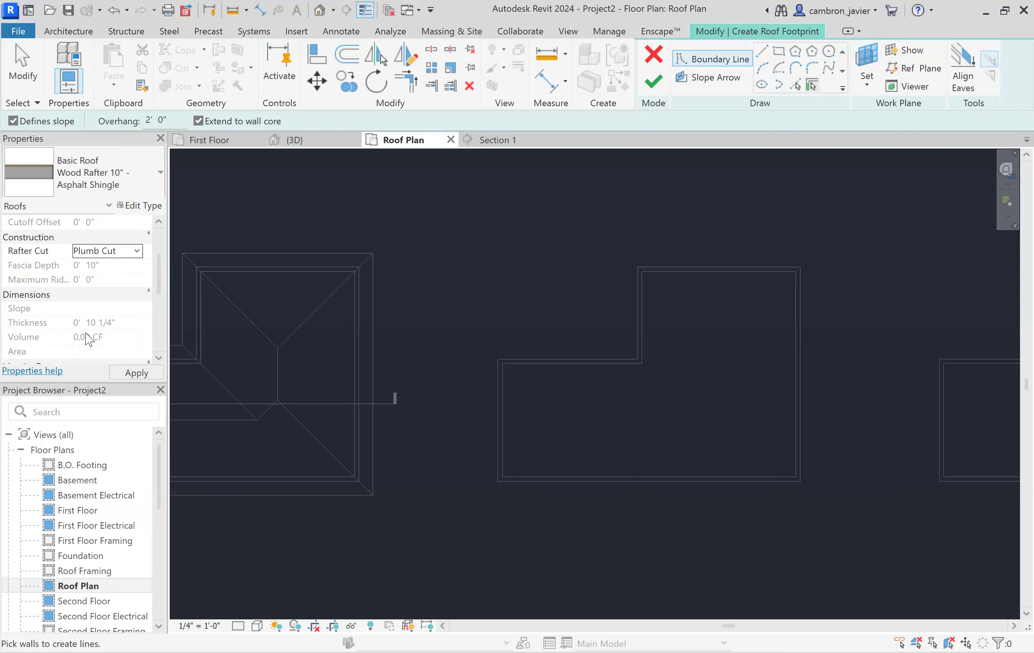
scroll(85, 335, "up", 3)
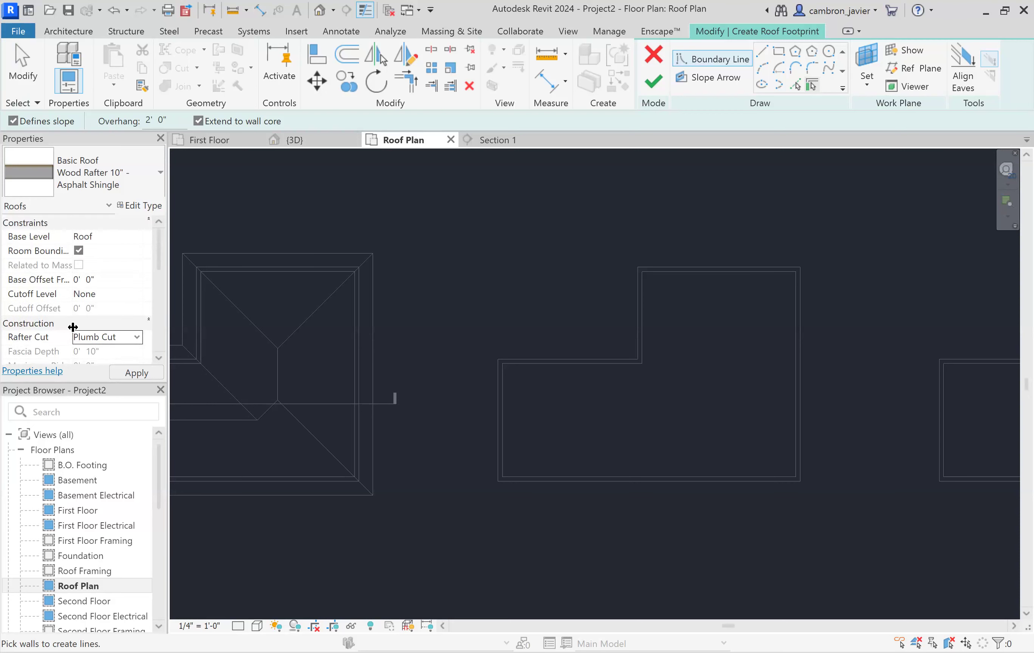
scroll(64, 308, "down", 2)
scroll(63, 306, "down", 2)
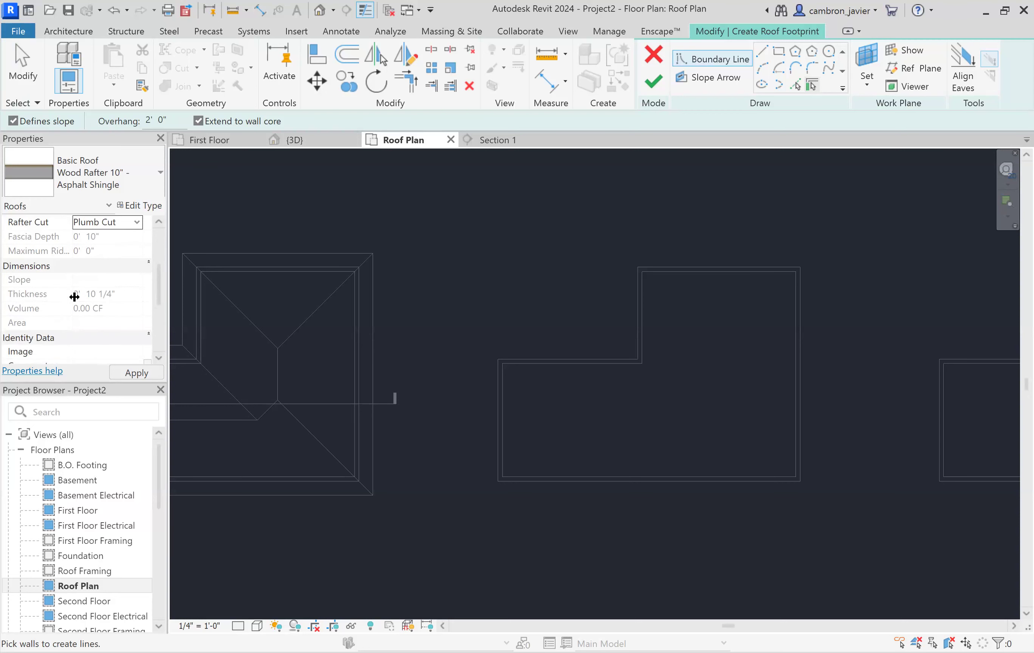
scroll(72, 303, "down", 1)
scroll(69, 314, "down", 1)
scroll(75, 317, "up", 5)
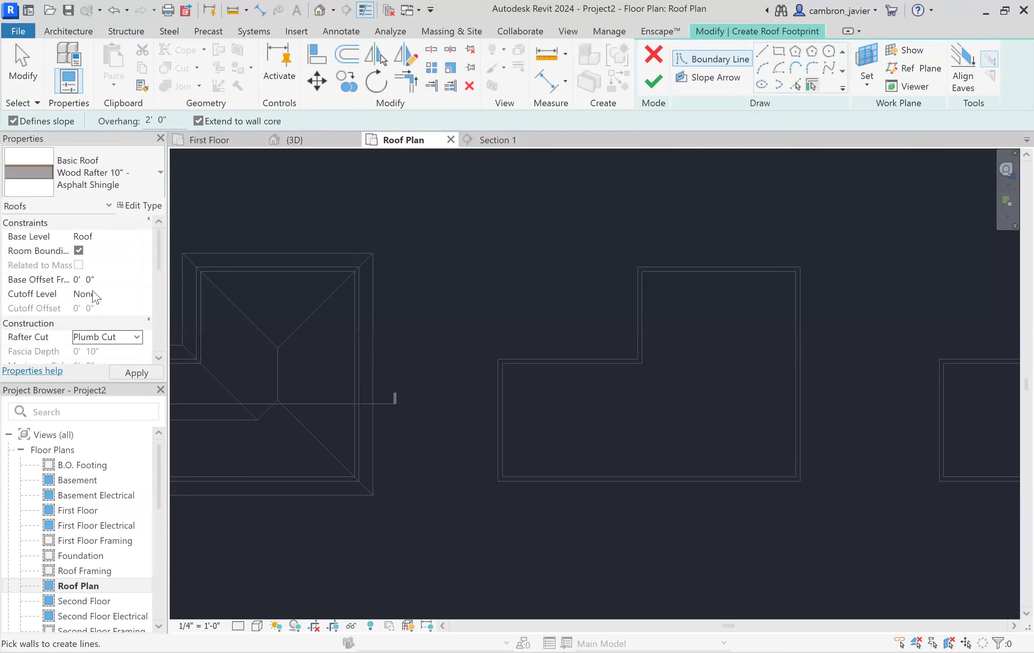
left_click(136, 374)
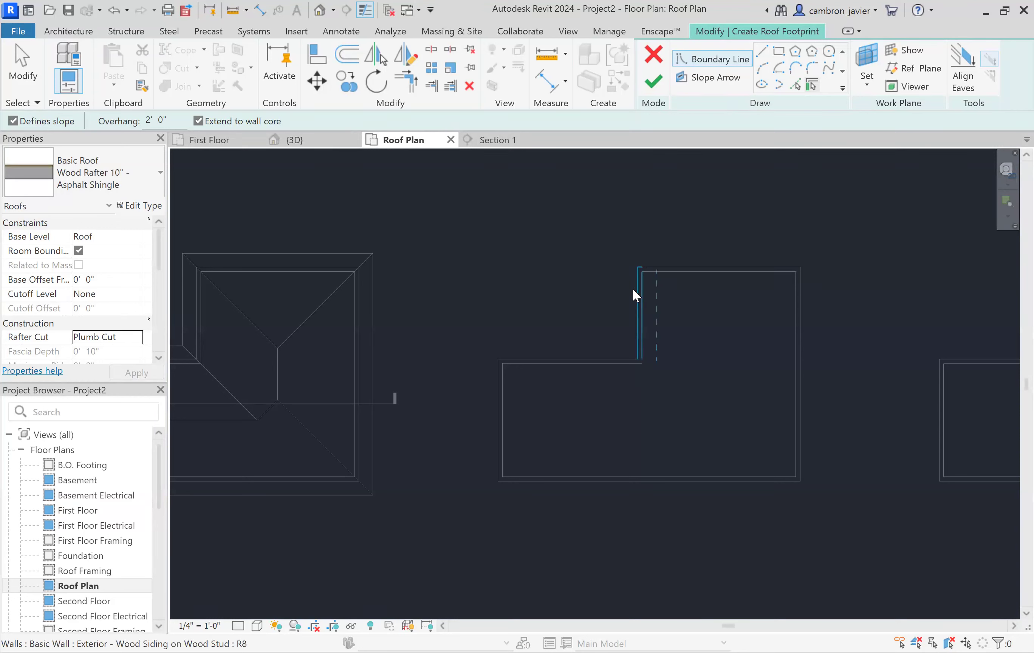
Step: Add slope-defining boundary lines with a 2' 0" overhang along the second building's two inner-corner walls, long lower wall and right wall
left_click(638, 306)
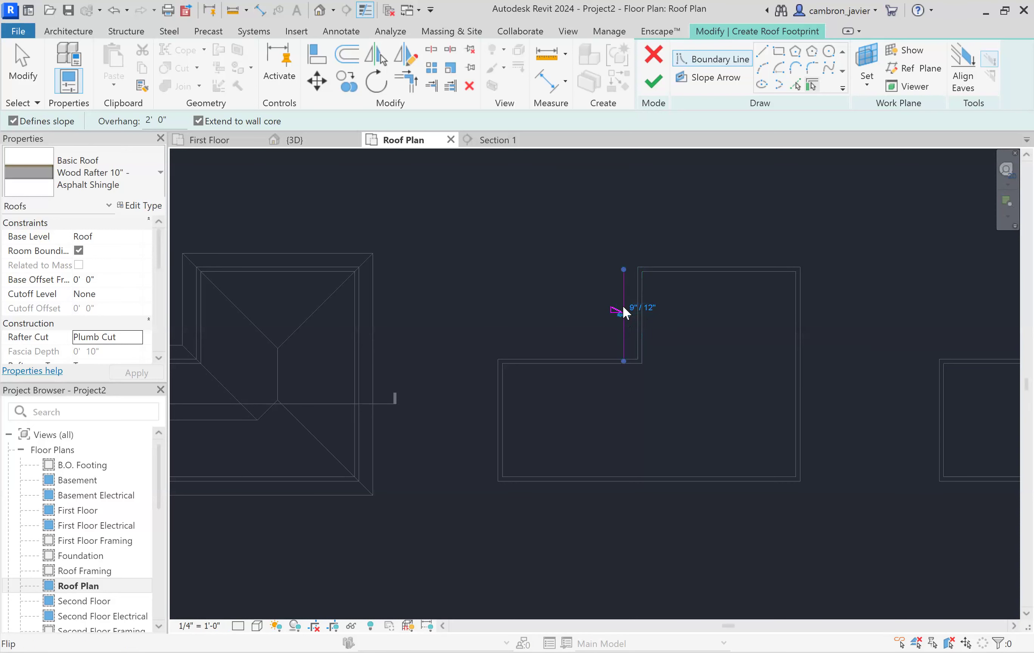
left_click(581, 354)
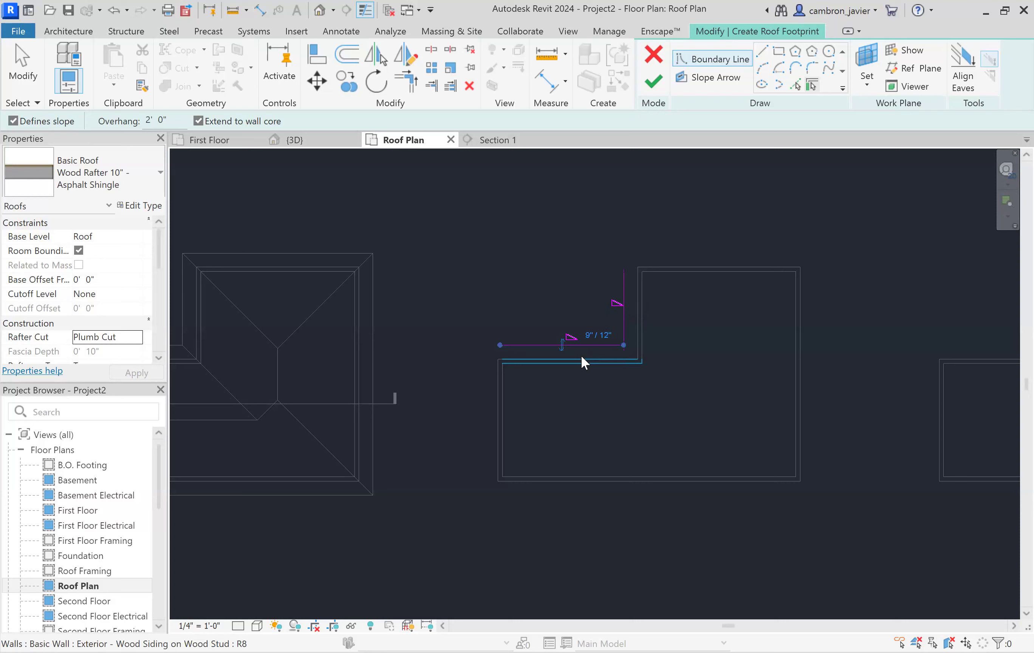
left_click(611, 481)
left_click(800, 393)
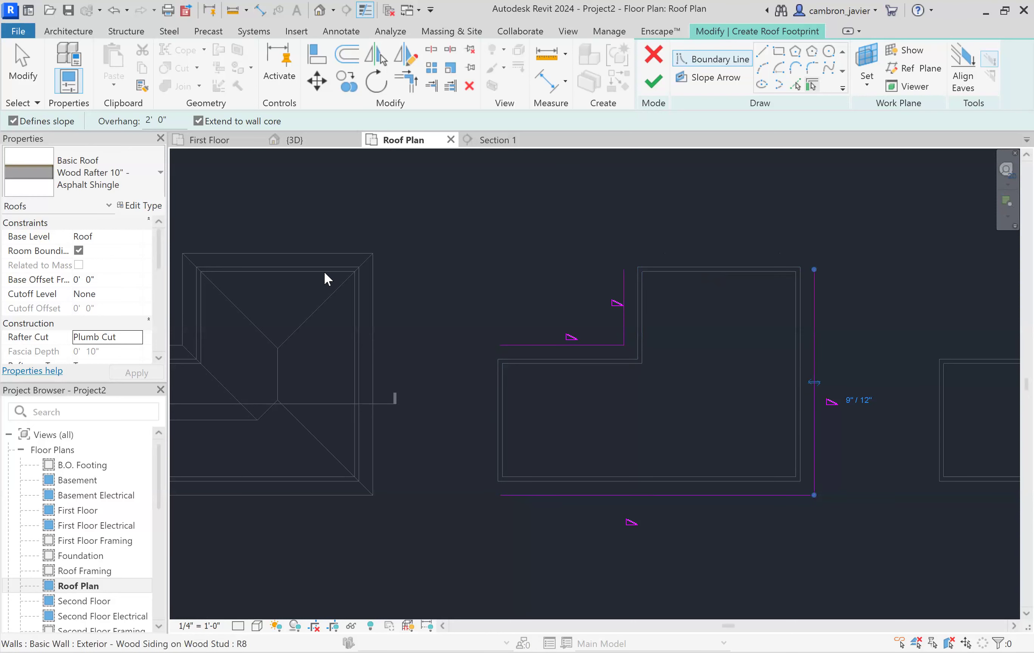
Step: Close the roof footprint with non-sloping boundary lines along the second building's left end wall and upper end wall
left_click(13, 121)
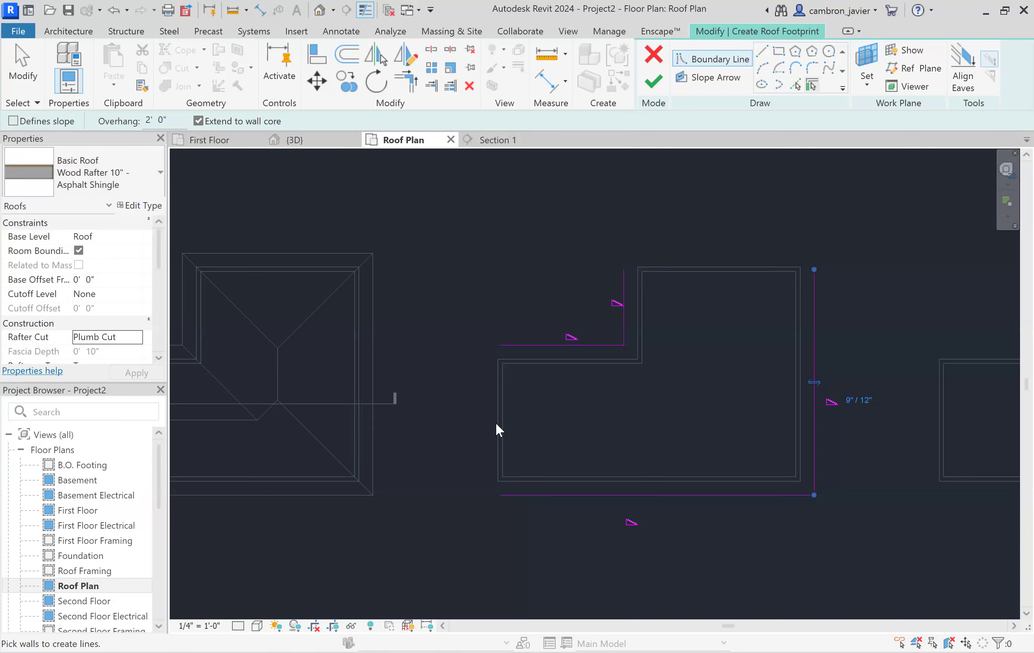
left_click(496, 411)
left_click(741, 263)
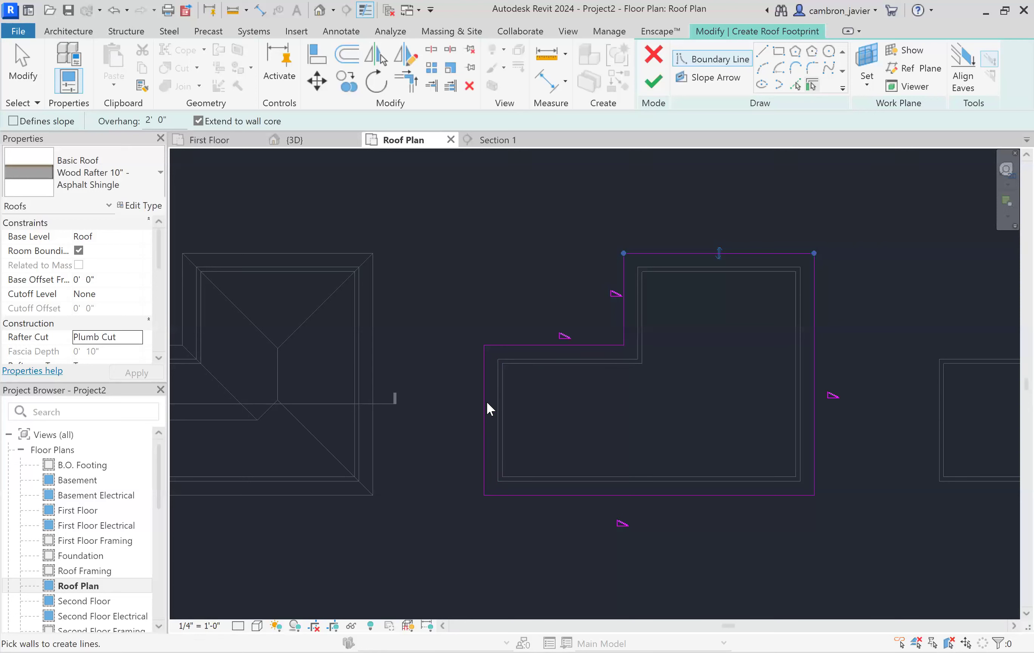
key("Escape")
key("Escape")
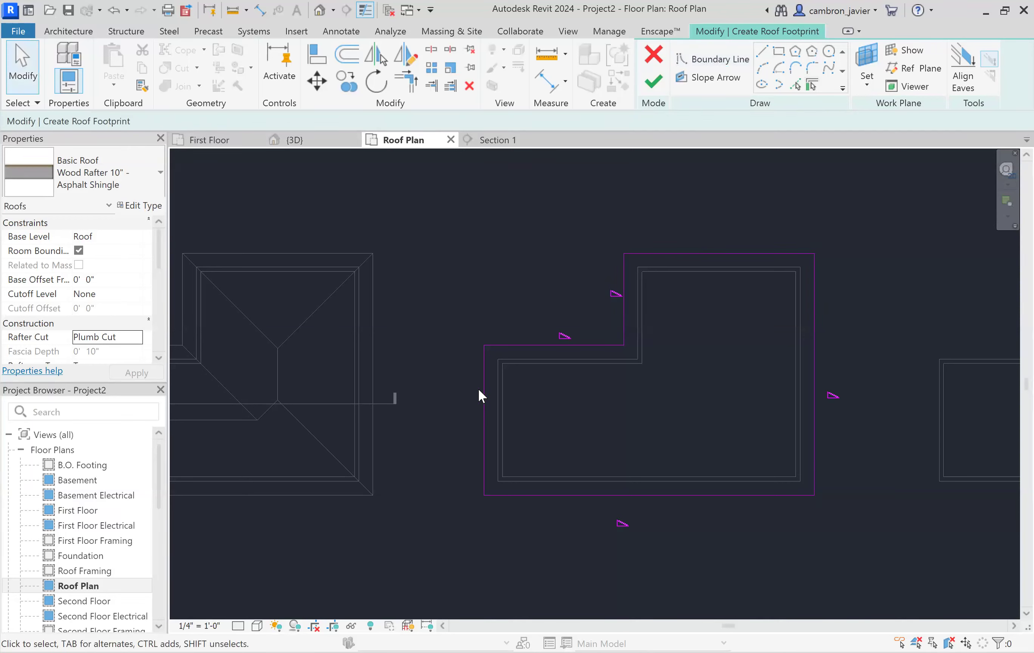
Step: Make the boundary line along the second building's left end wall slope-defining
left_click(483, 387)
left_click(458, 376)
left_click(483, 383)
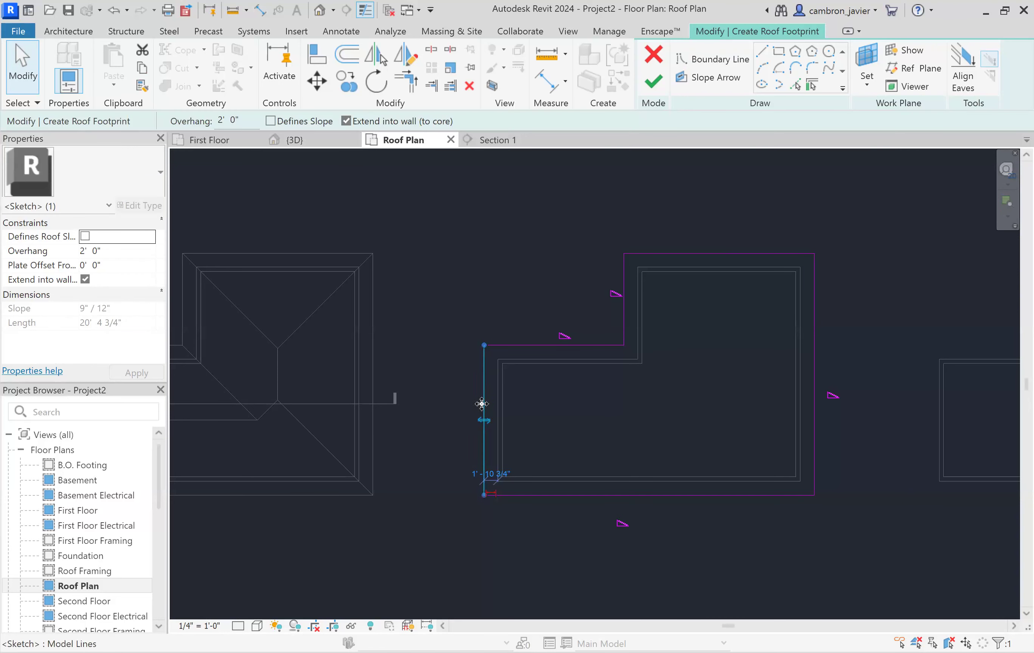
left_click(85, 236)
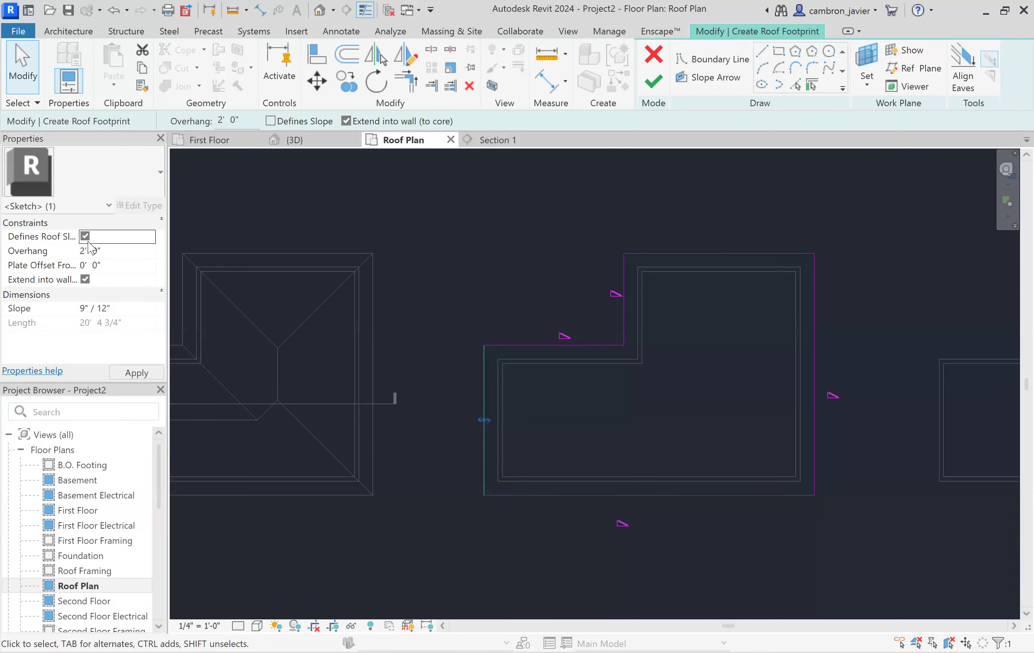
left_click(137, 372)
left_click(563, 519)
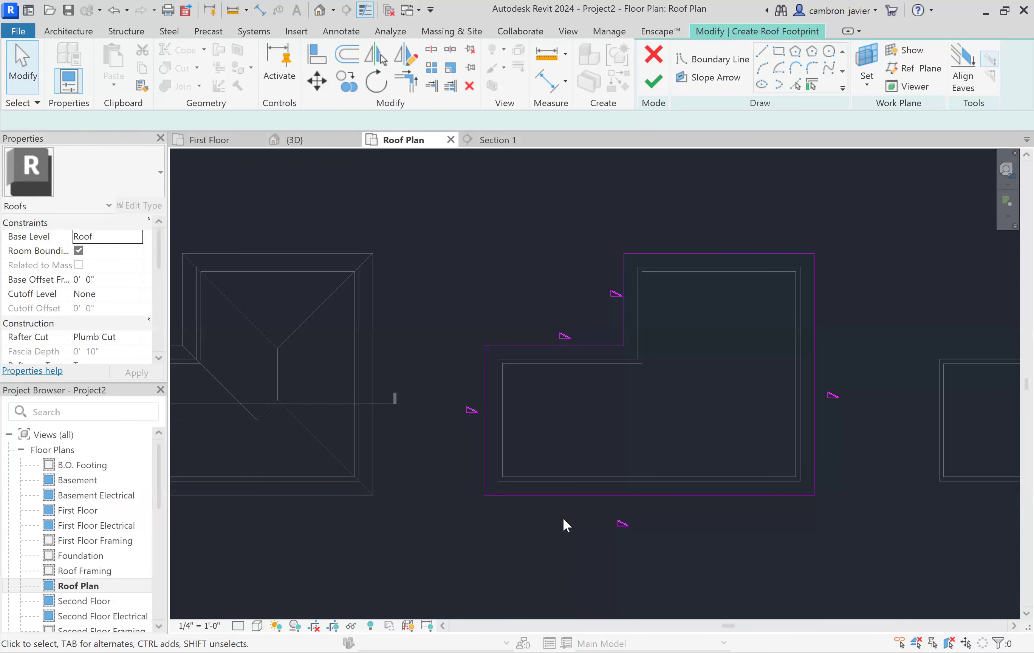
Step: Turn off slope definition for the boundary line along the second building's left end wall
left_click(516, 343)
left_click(549, 291)
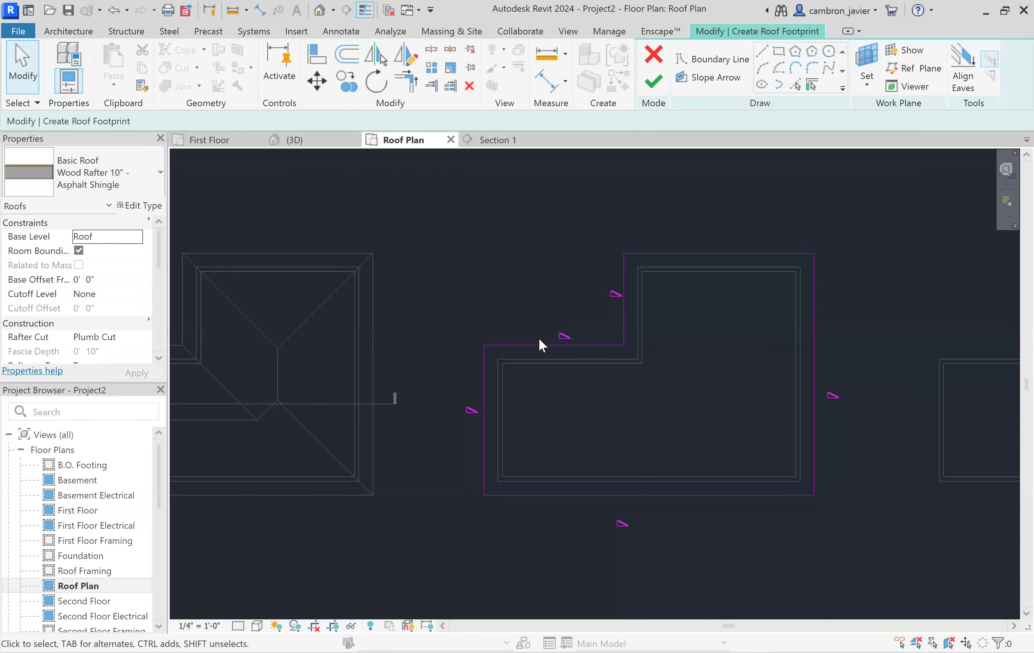
left_click(482, 386)
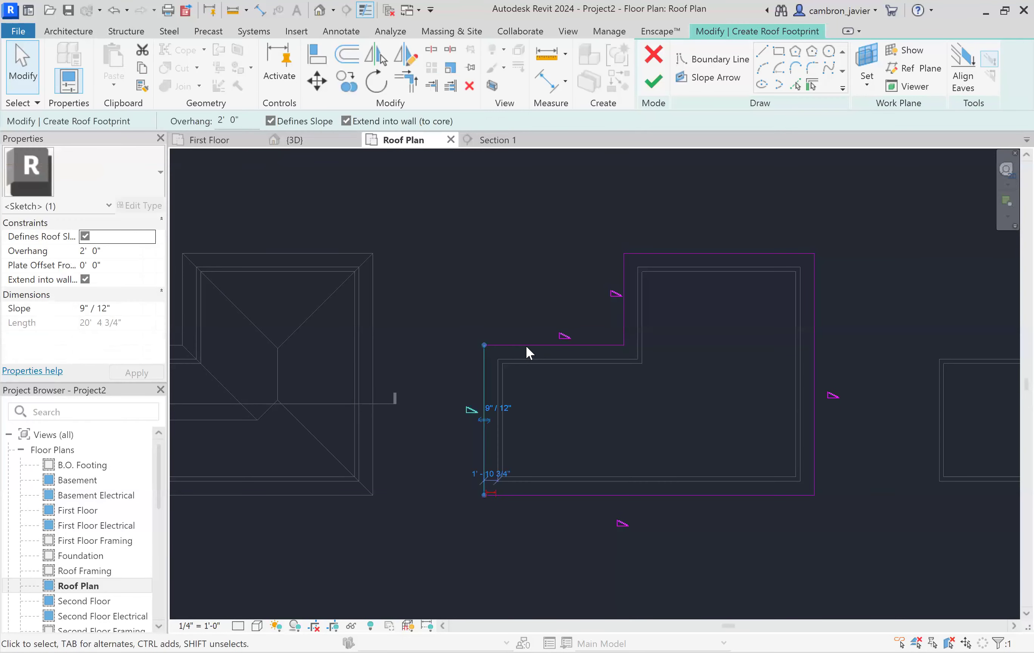
left_click(85, 236)
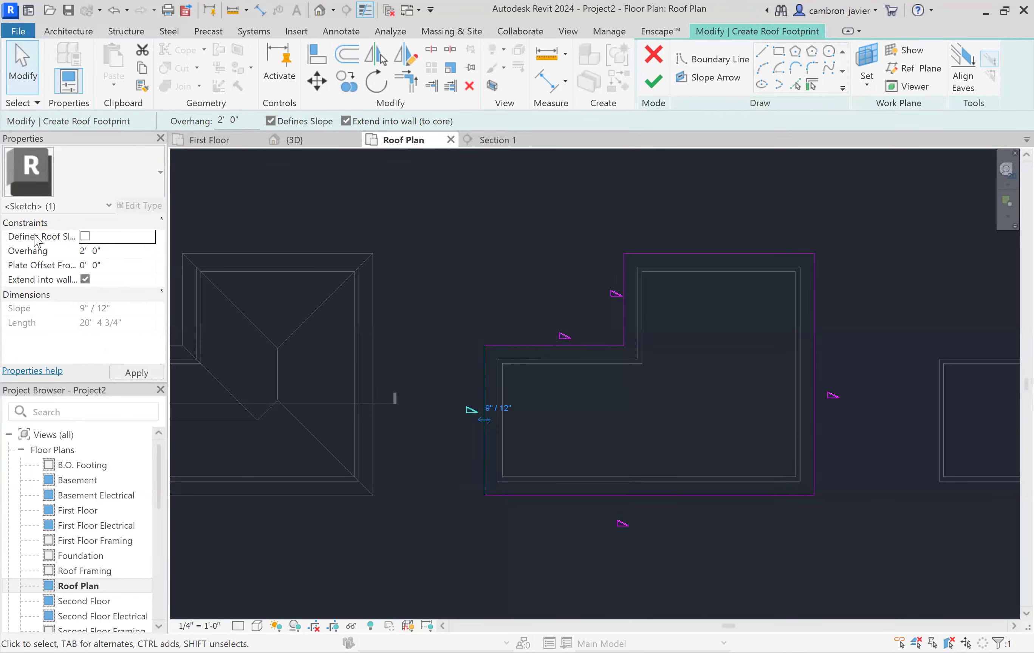
left_click(505, 274)
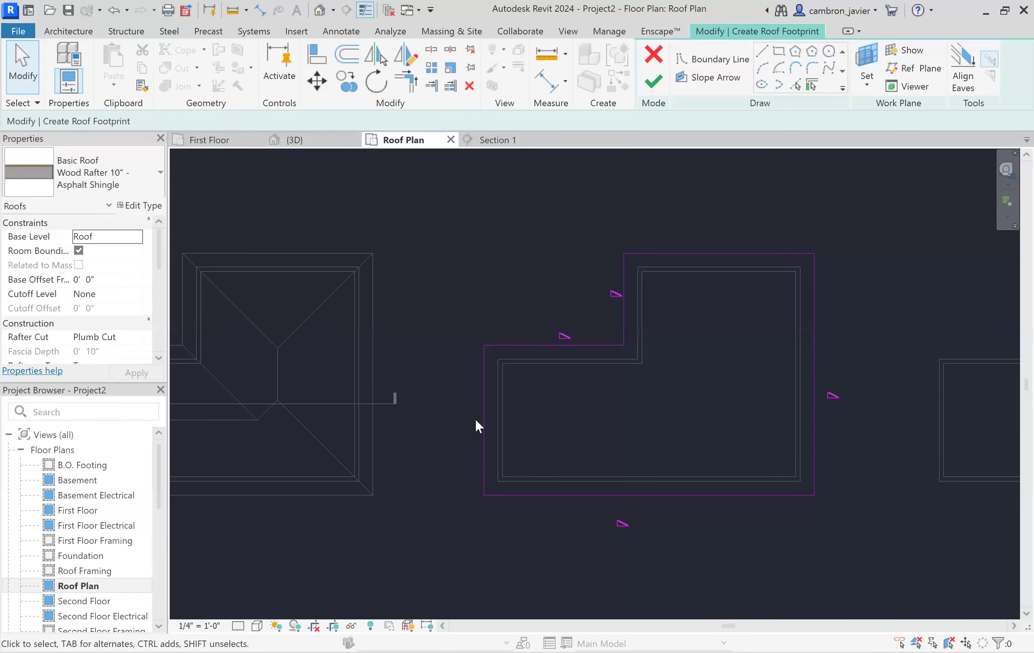
Step: Set the slope of the four slope-defining boundary lines to 4" / 12" and finish the second building's roof
left_click(624, 308)
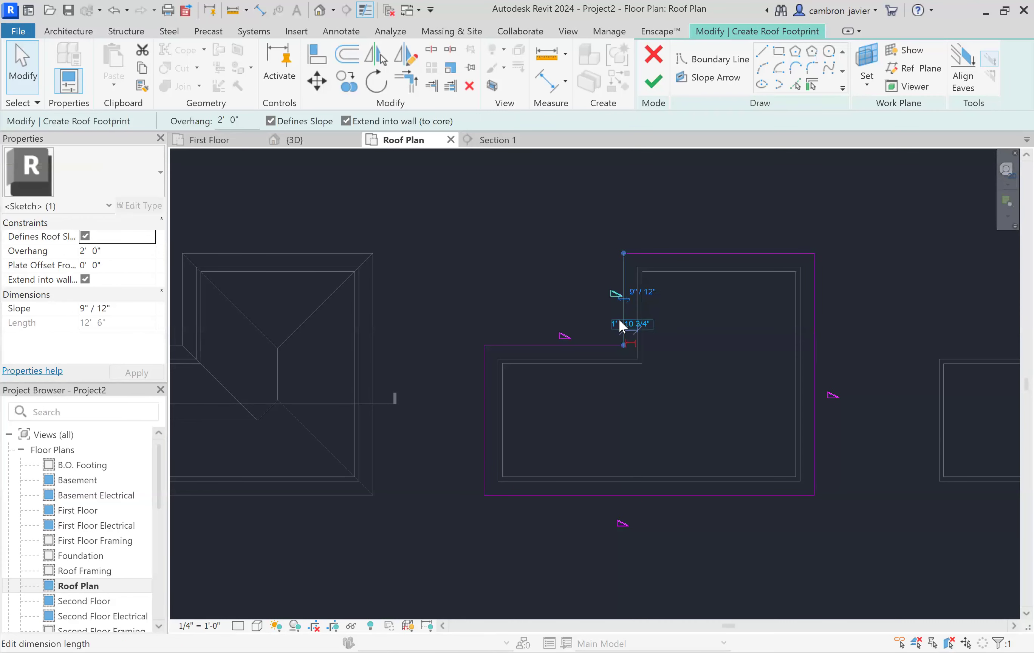
left_click(599, 344, "ctrl")
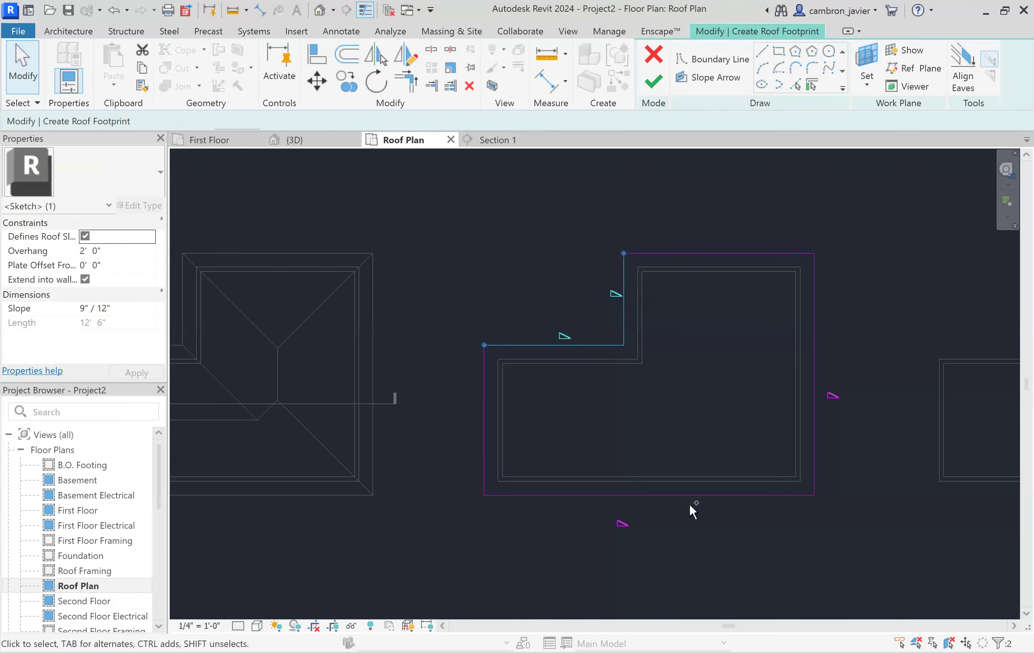
left_click(688, 495, "ctrl")
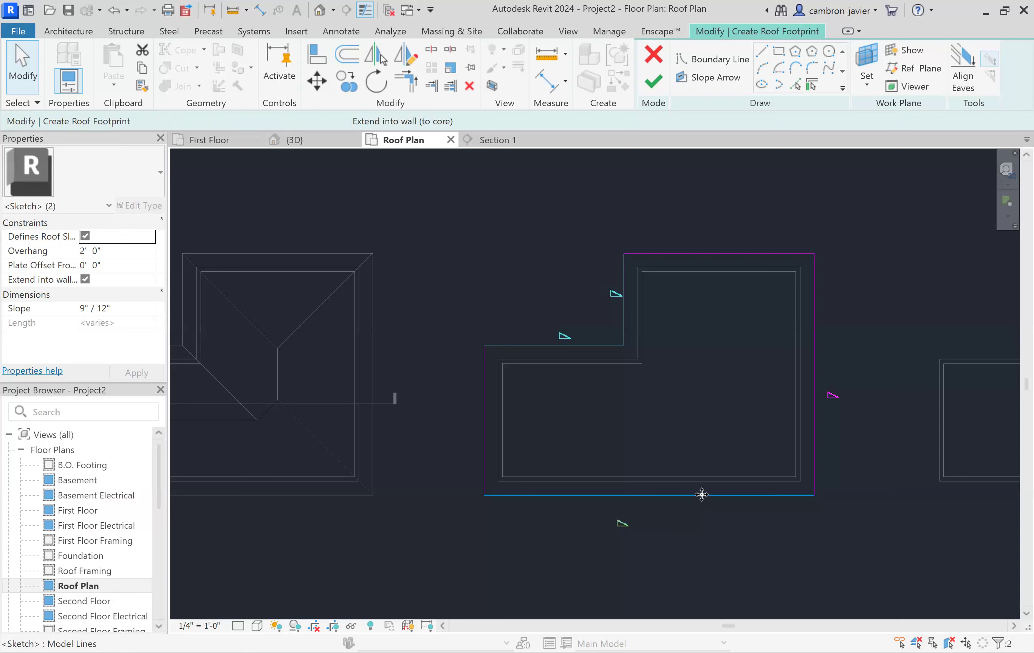
left_click(816, 454, "ctrl")
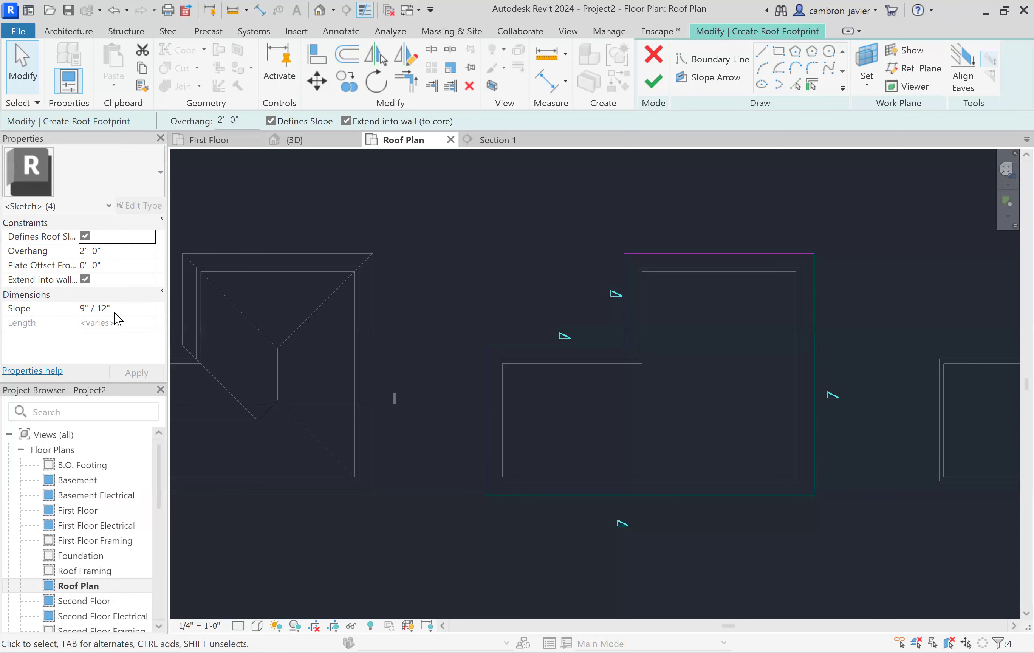
left_click(126, 307)
type("4")
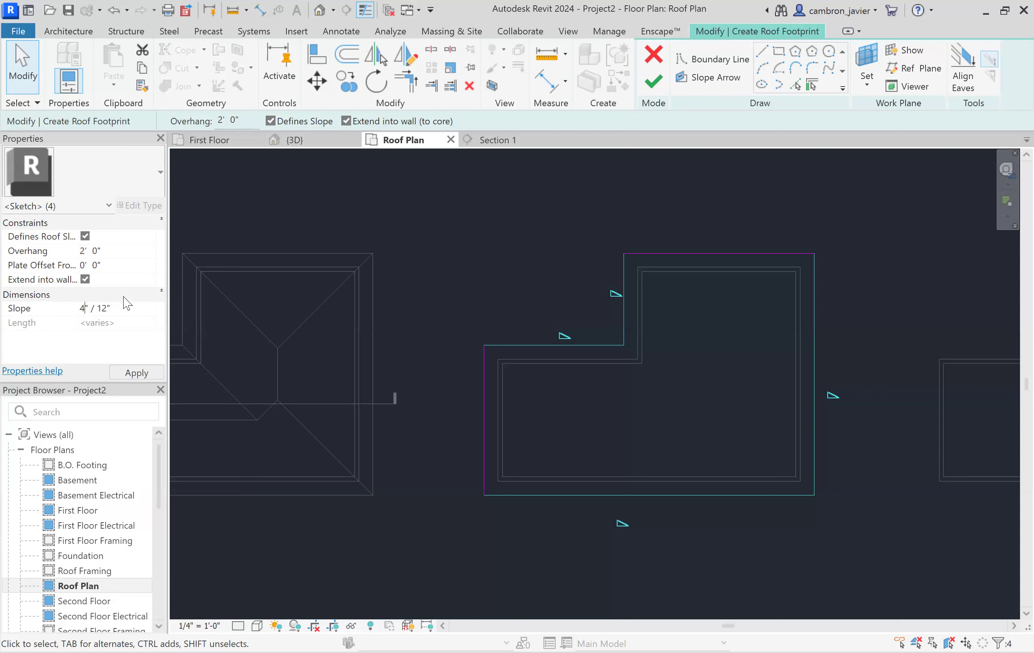
left_click(126, 373)
left_click(523, 240)
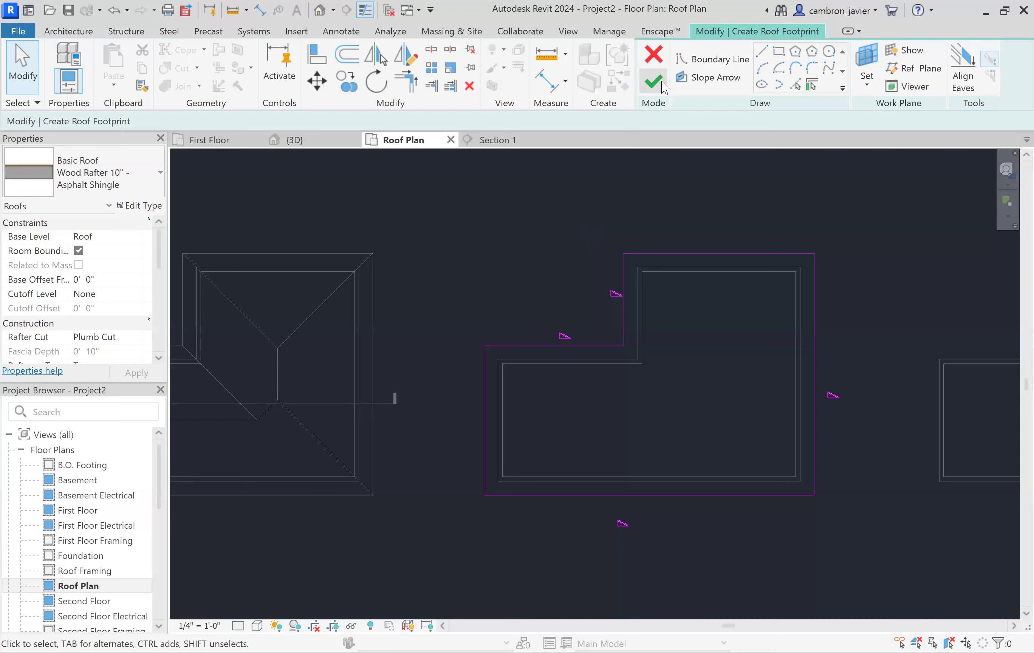
left_click(571, 336)
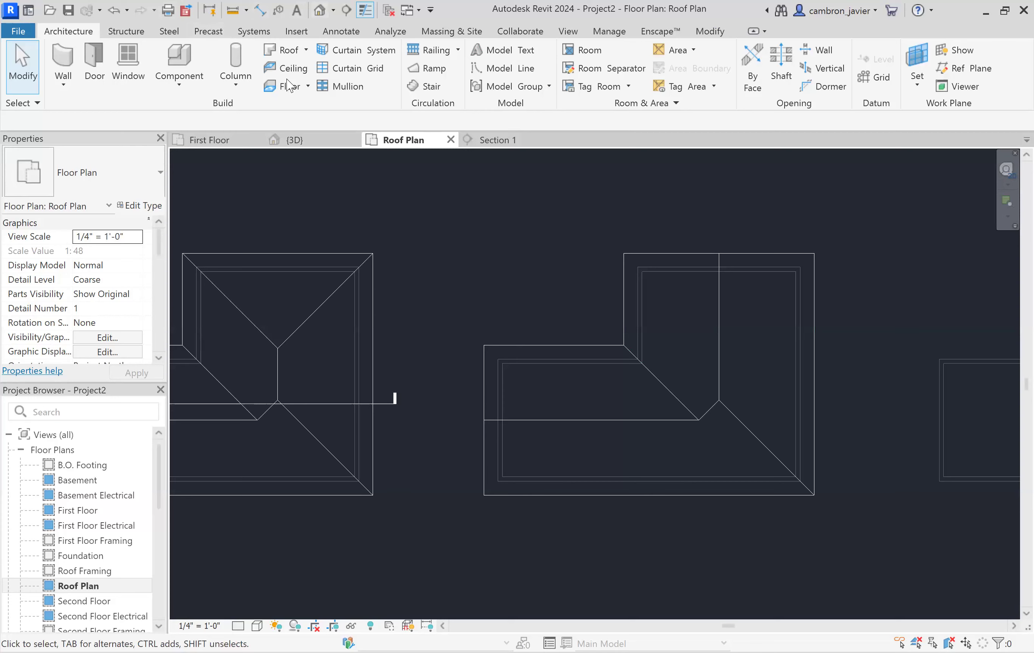
Step: Open the 3D view and compare the second building's new gable roof with the first building's hip roof from several sides
key("ctrl+Tab")
scroll(611, 276, "down", 4)
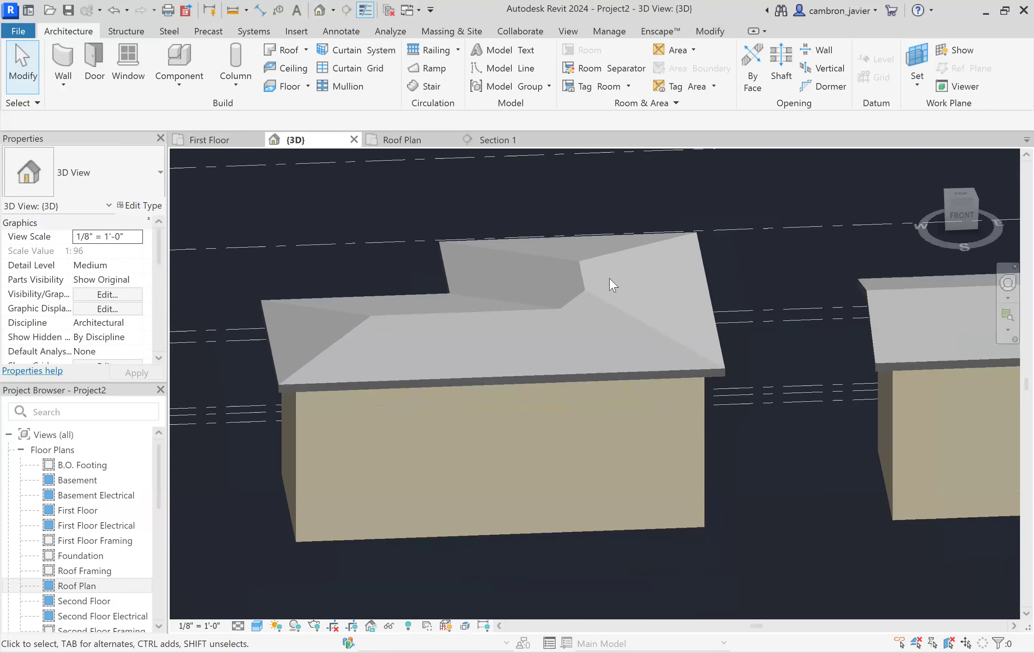
scroll(604, 311, "down", 5)
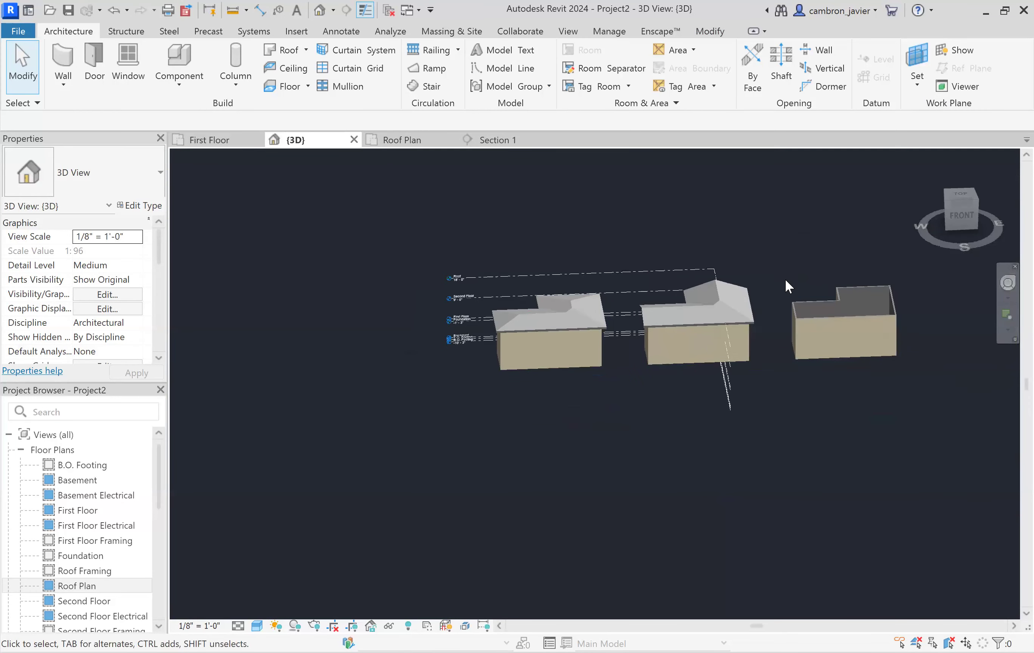
left_click(749, 281)
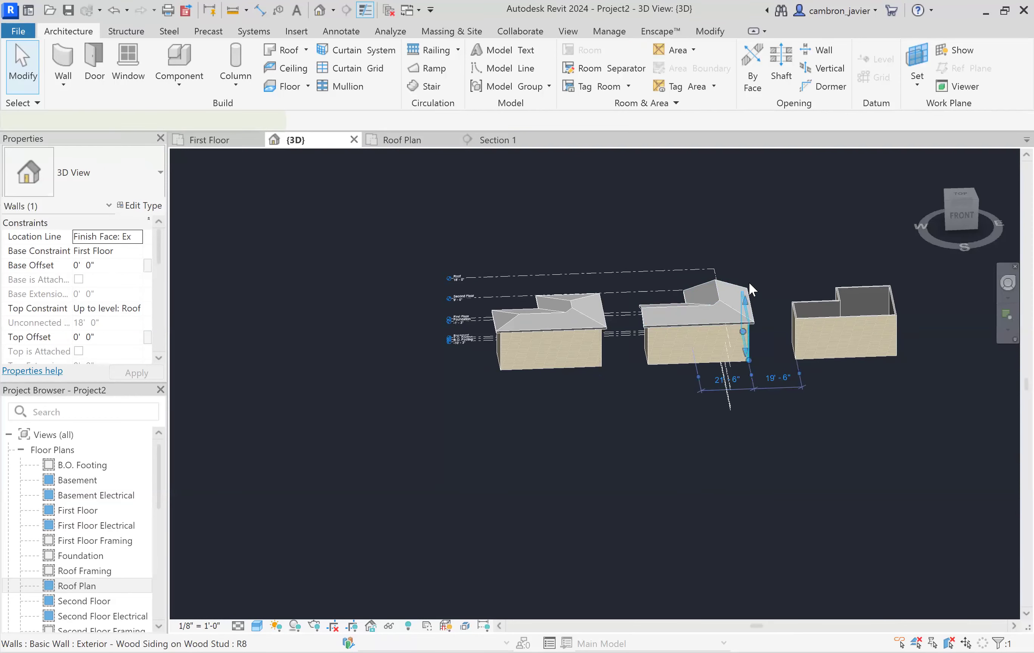
left_click(718, 288)
scroll(762, 291, "up", 5)
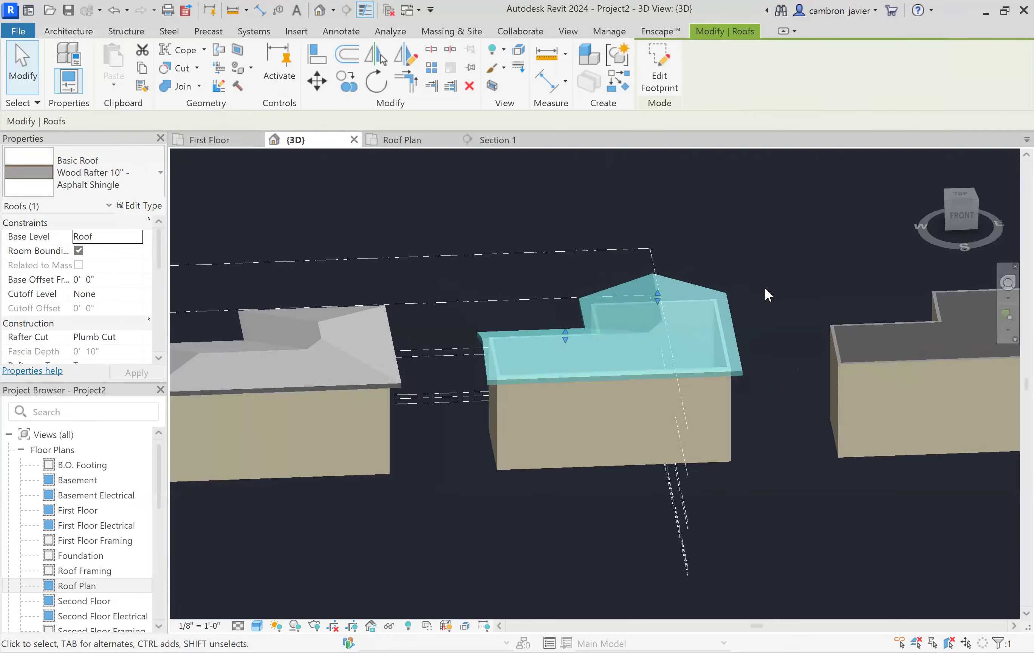
middle_click_drag(755, 299, 368, 308, "shift")
key("Escape")
mouse_move(316, 269)
middle_mouse_down("shift")
mouse_move(302, 266)
mouse_move(315, 278)
middle_mouse_up("shift")
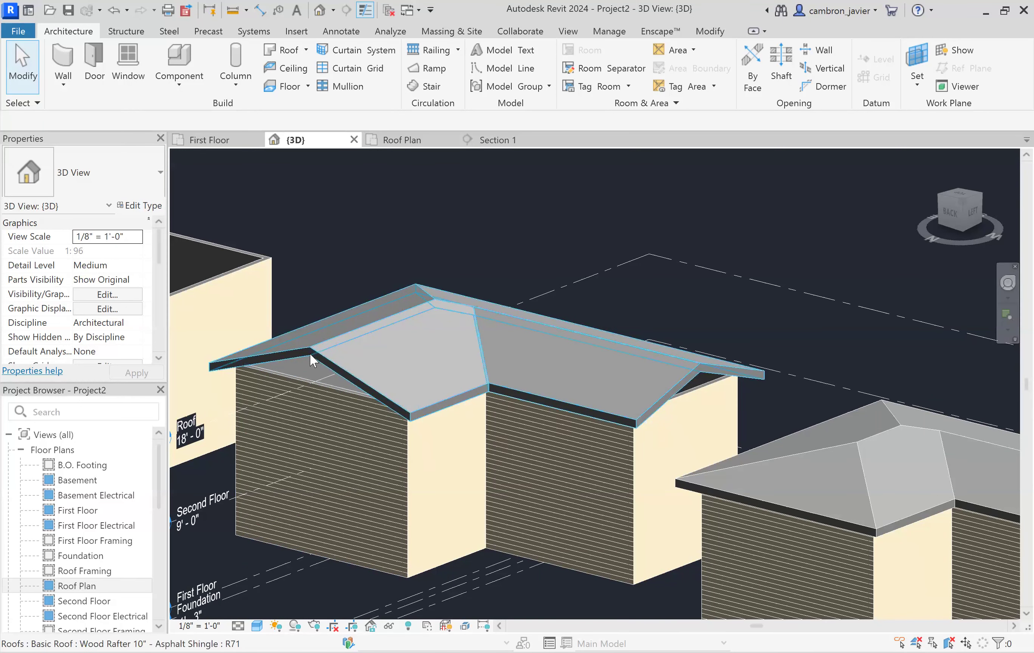
Step: Examine how the second building's gable-end wall meets the underside of its roof and review the roof's properties
left_click(335, 389)
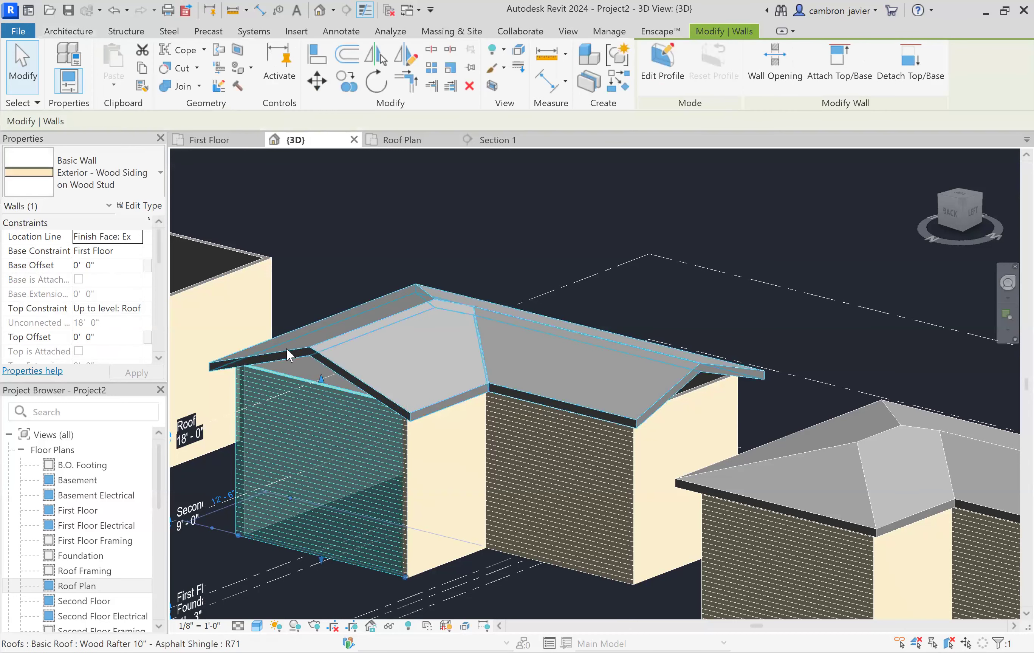
left_click(341, 269)
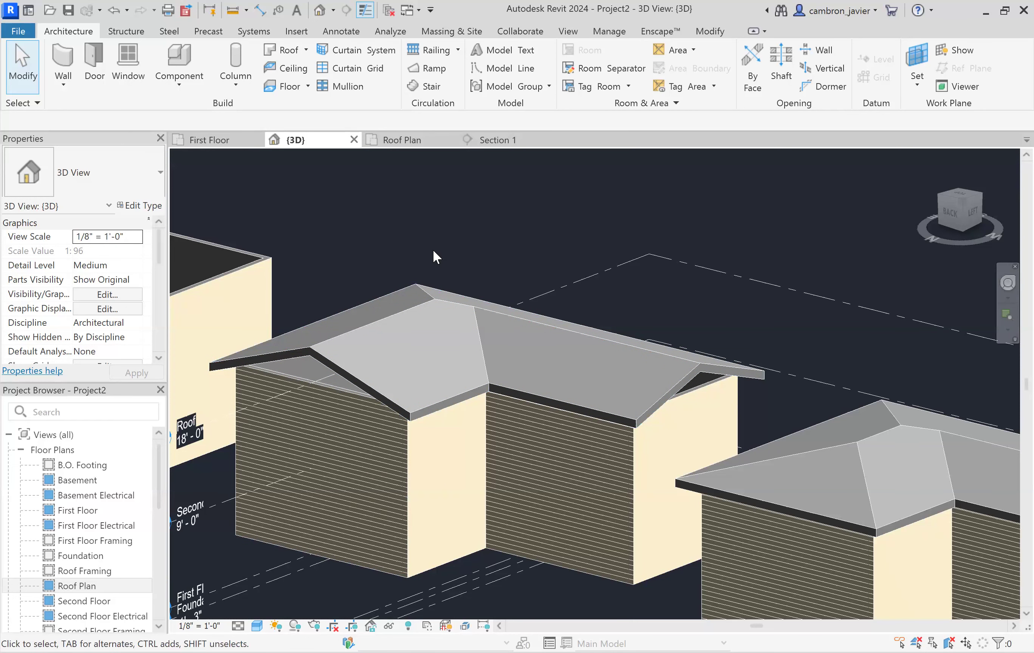
left_click(426, 290)
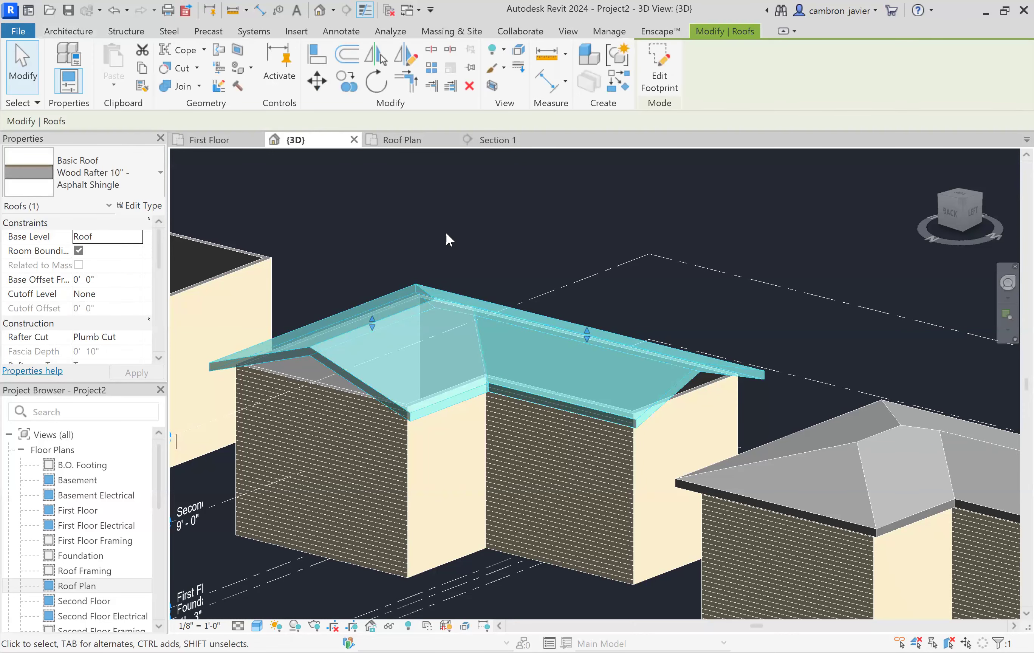
scroll(446, 232, "down", 2)
left_click(346, 227)
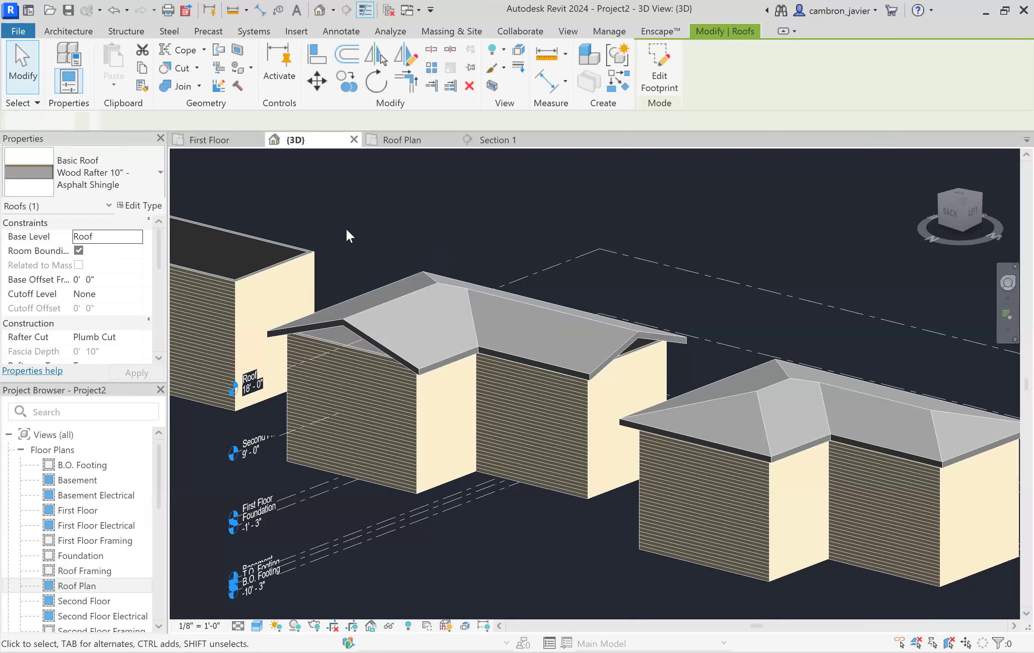
scroll(350, 332, "up", 5)
middle_click_drag(348, 334, 387, 314, "shift")
scroll(441, 333, "down", 5)
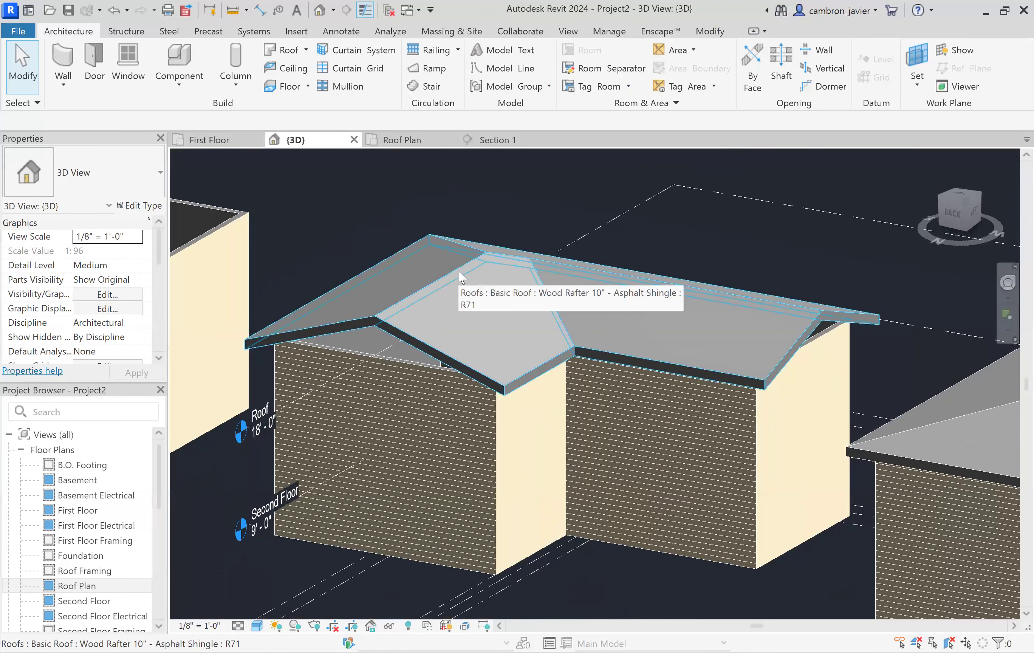
left_click(459, 272)
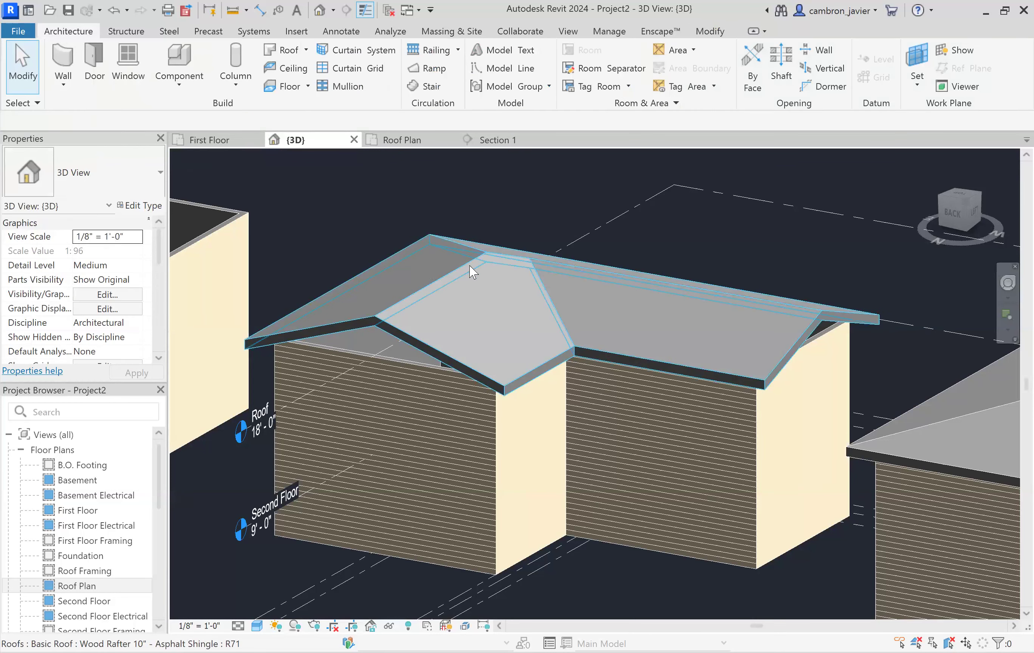
left_click(469, 265)
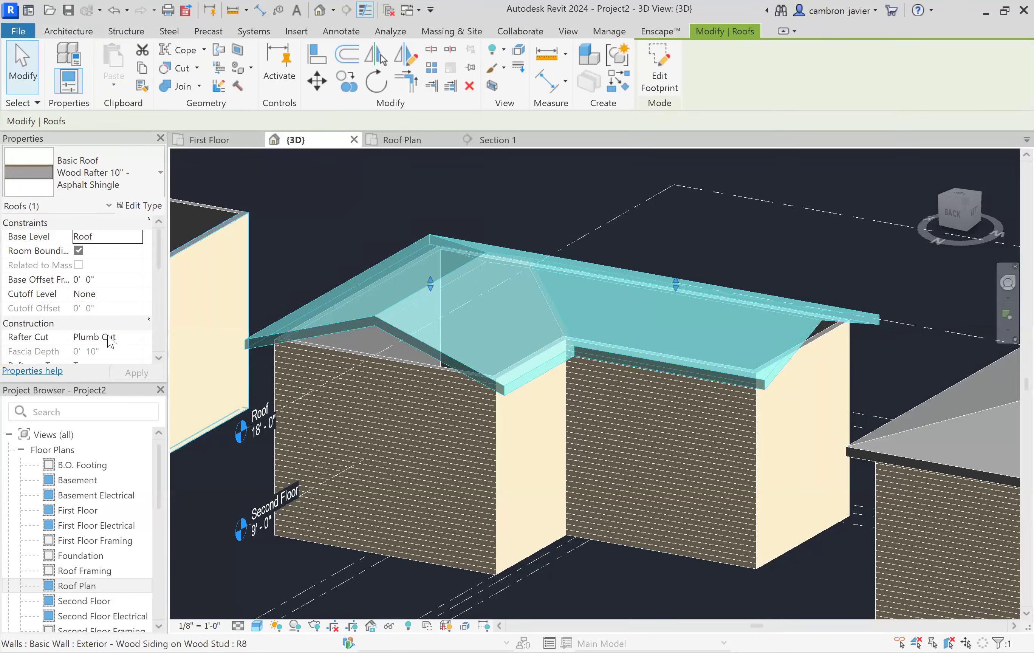
left_click(390, 212)
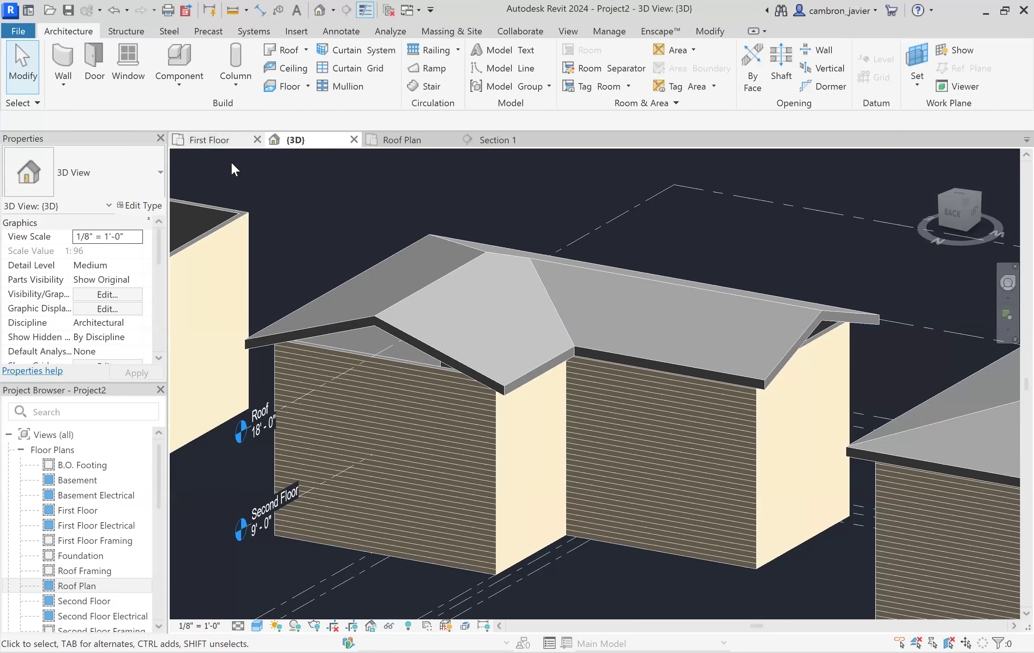
Step: Move the section line in the First Floor plan so it cuts through the second building, and open Section 1
left_click(211, 144)
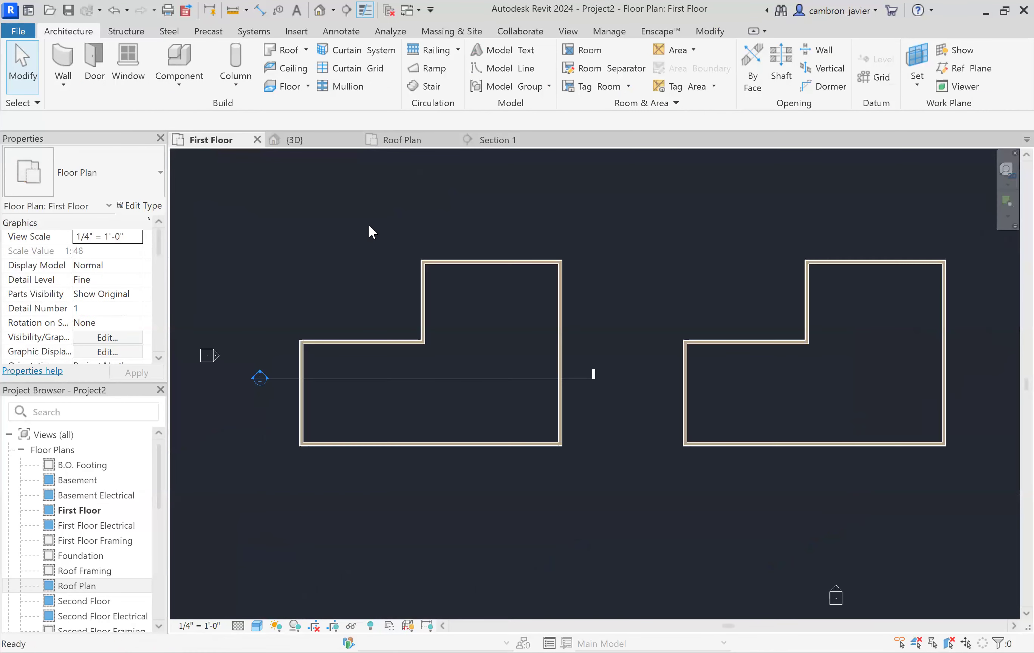
left_click_drag(398, 353, 688, 358)
left_click(634, 207)
scroll(694, 341, "up", 2)
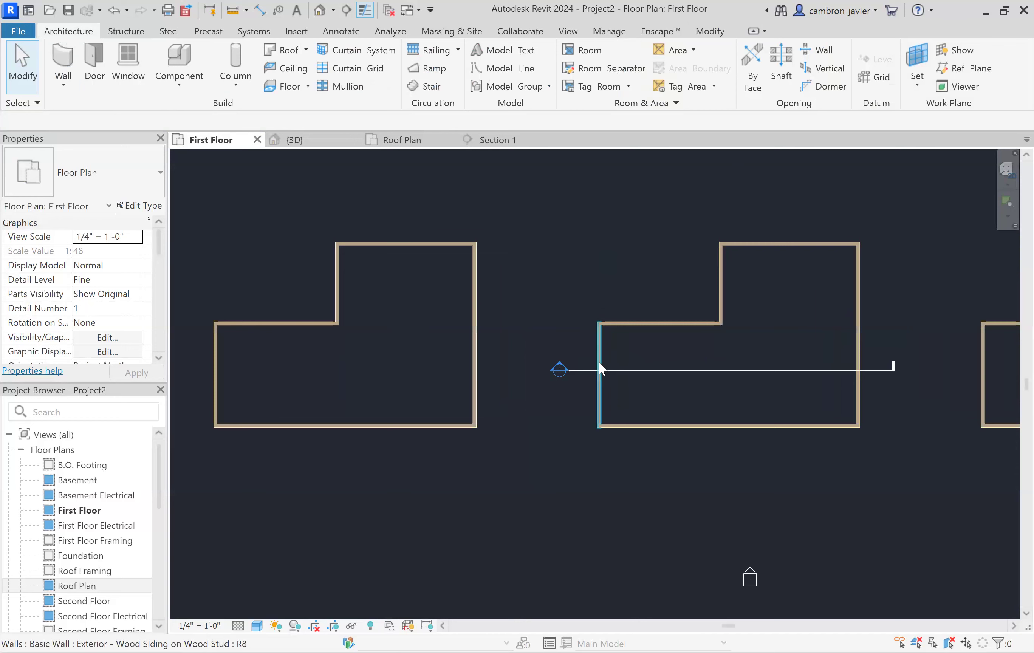
double_click(560, 369)
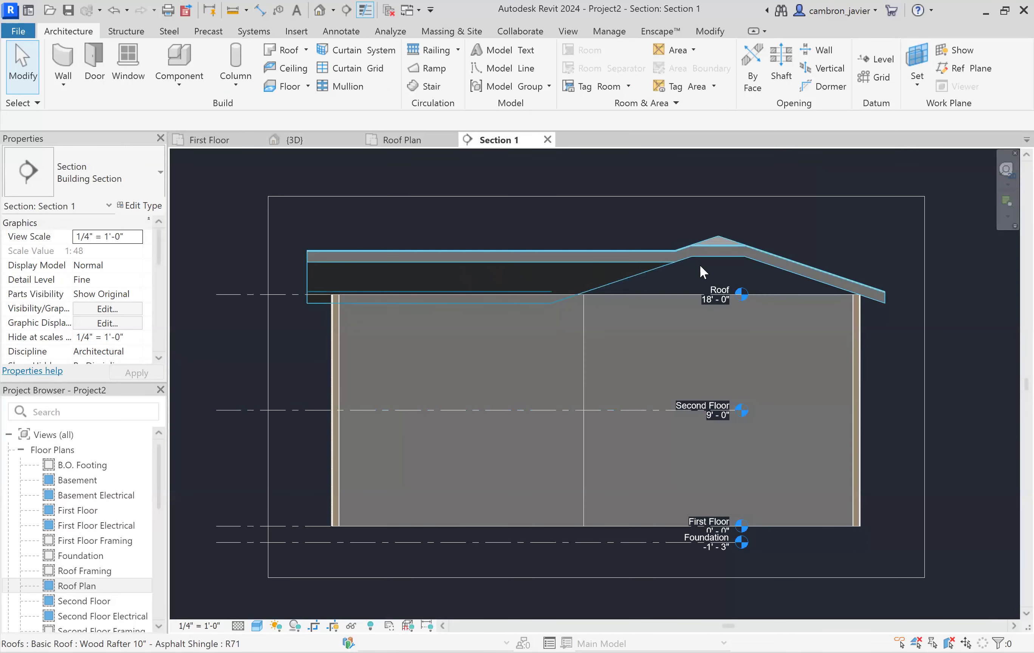
Step: Set the second roof's Rafter or Truss option to Rafter and inspect where the roof bears on the exterior wall
left_click(716, 250)
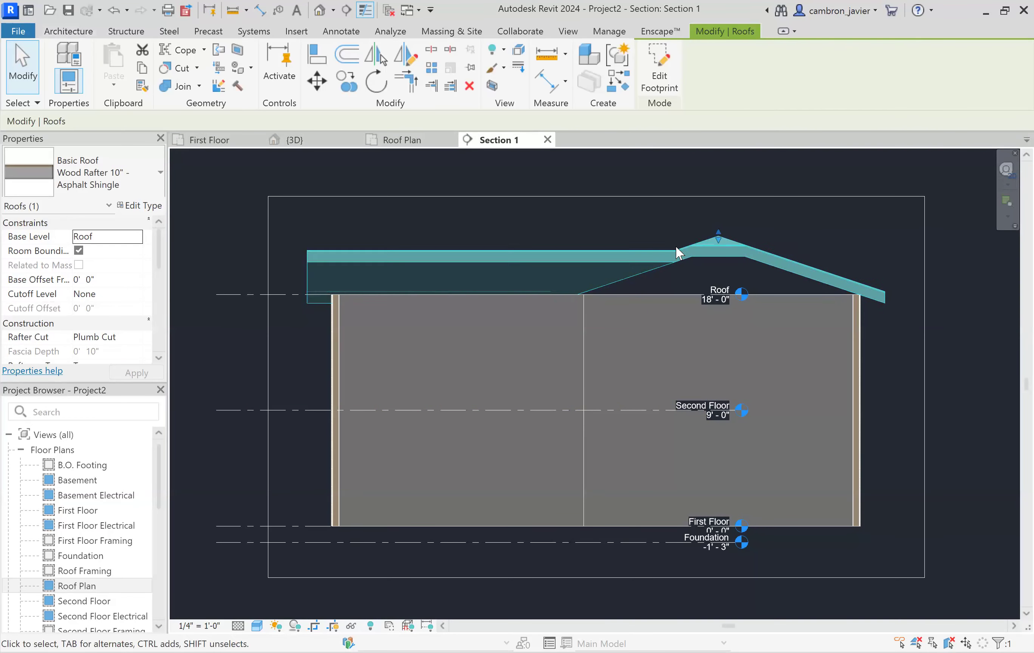
scroll(106, 341, "down", 2)
left_click(111, 336)
left_click(137, 337)
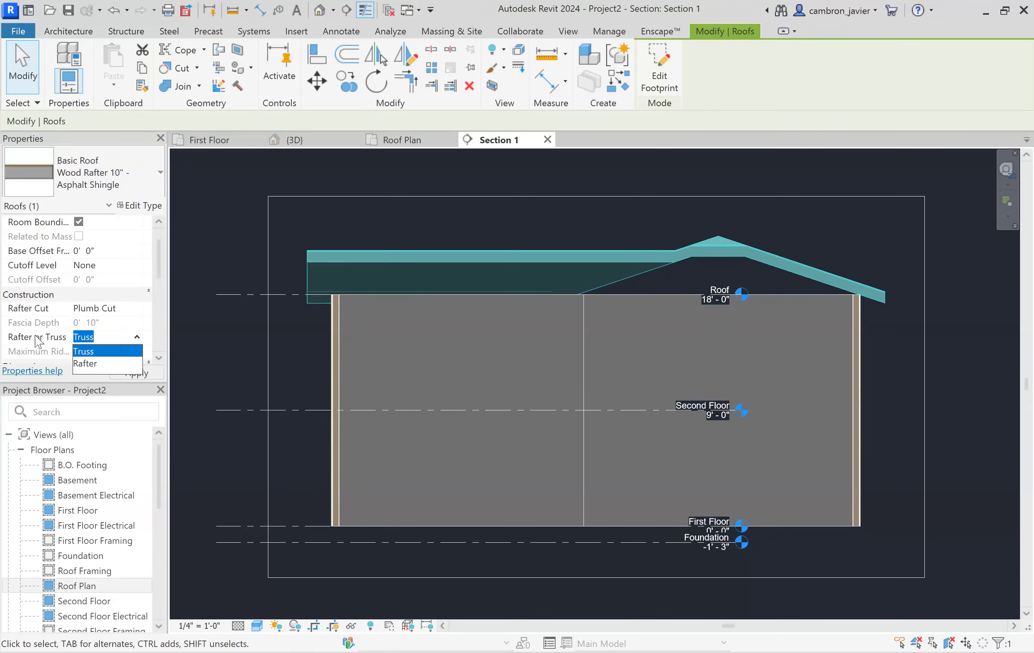
left_click(85, 363)
left_click(137, 373)
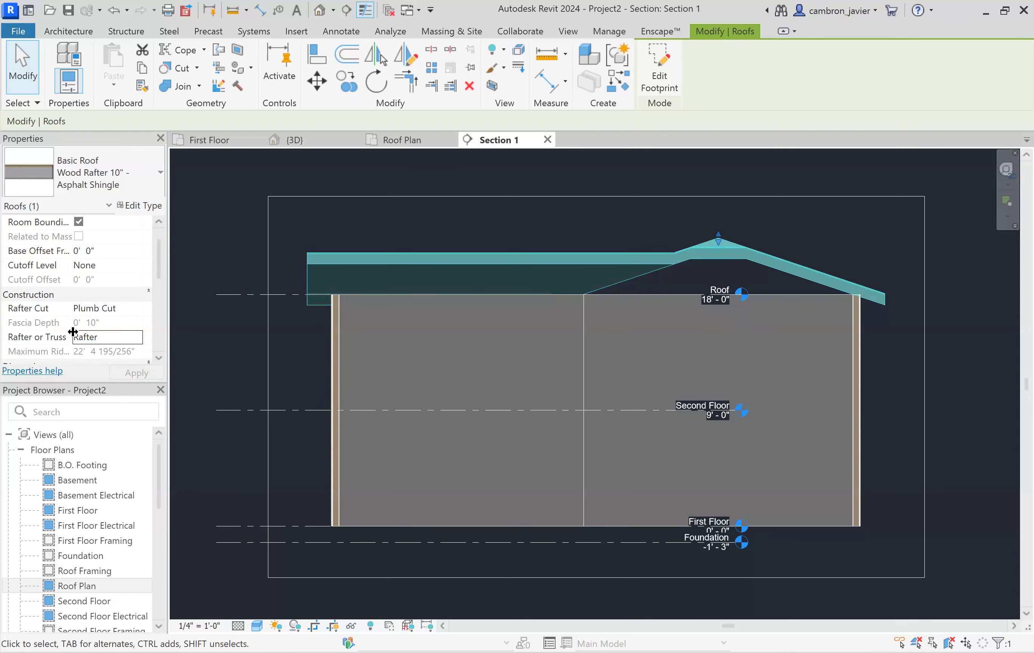
scroll(879, 268, "up", 5)
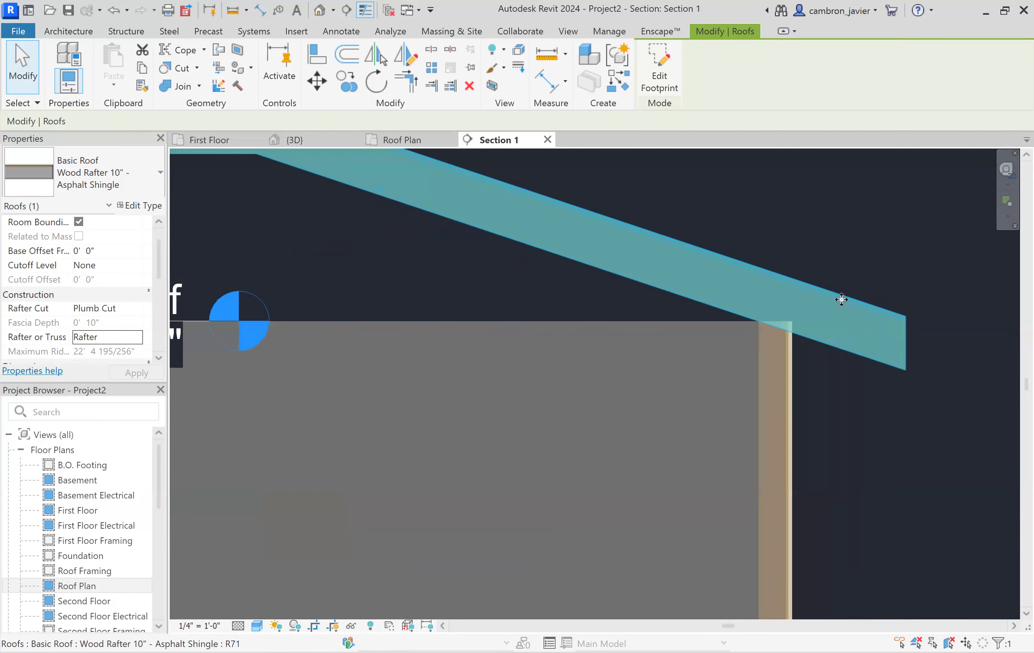
scroll(761, 323, "up", 3)
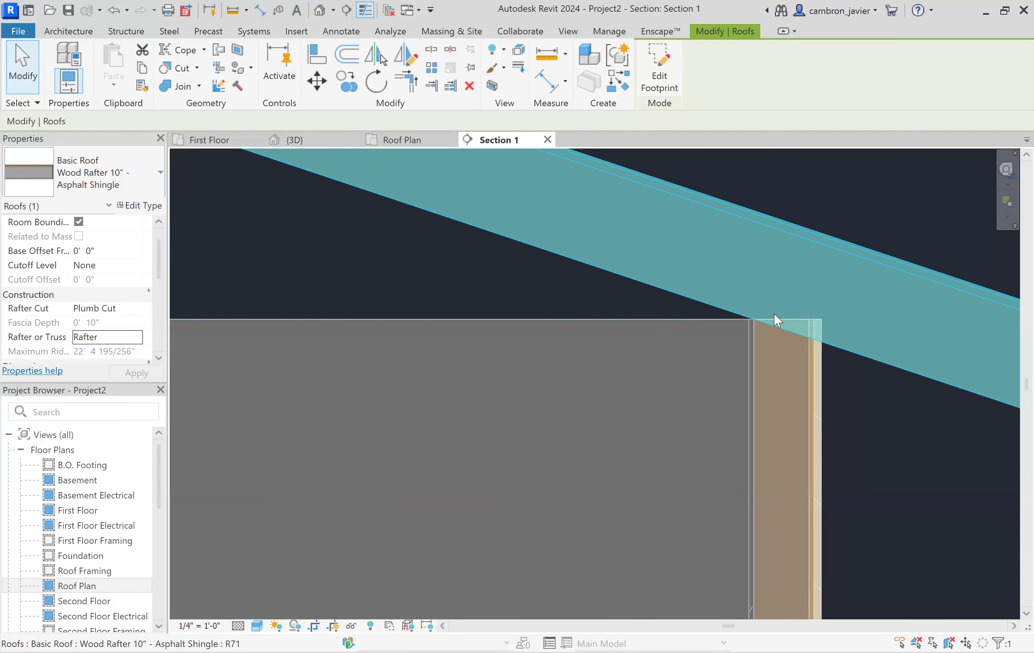
Step: Review the second roof's overhang and ridge in Section 1 and clear the roof selection
scroll(774, 314, "down", 4)
scroll(873, 344, "up", 2)
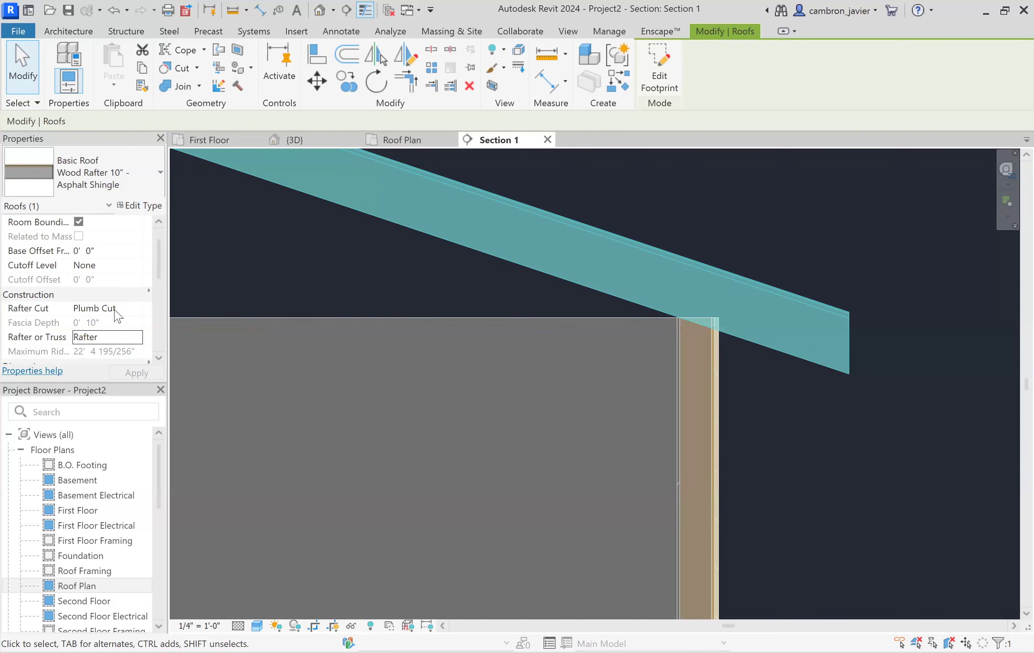
left_click(674, 210)
scroll(755, 278, "down", 4)
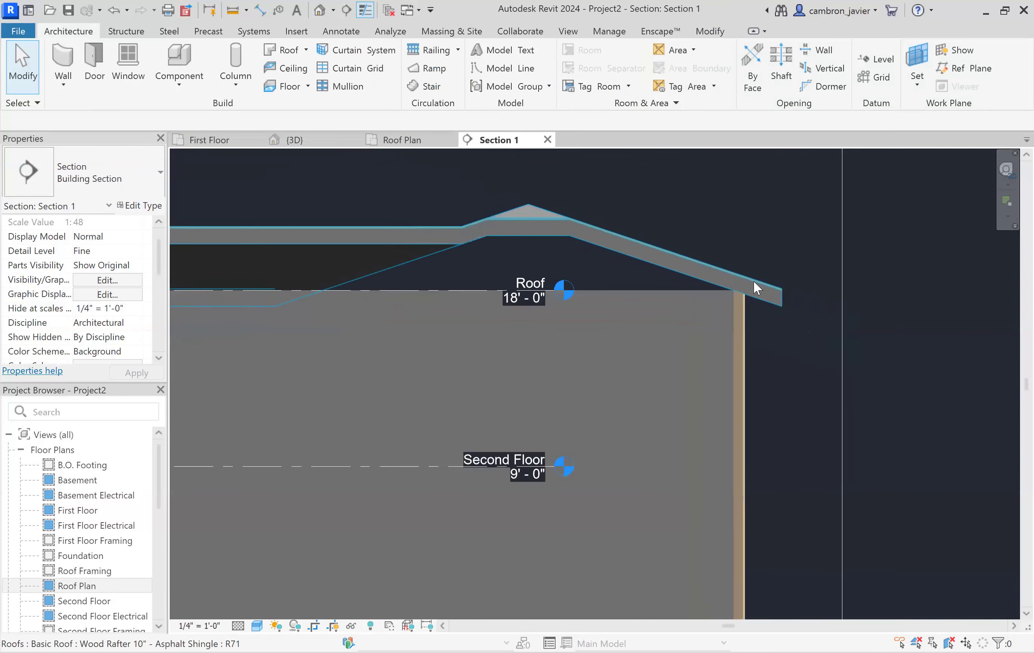
scroll(752, 280, "down", 5)
Step: In the 3D view, attach the top of the second building's front-facing gable-end wall to its roof
left_click(293, 141)
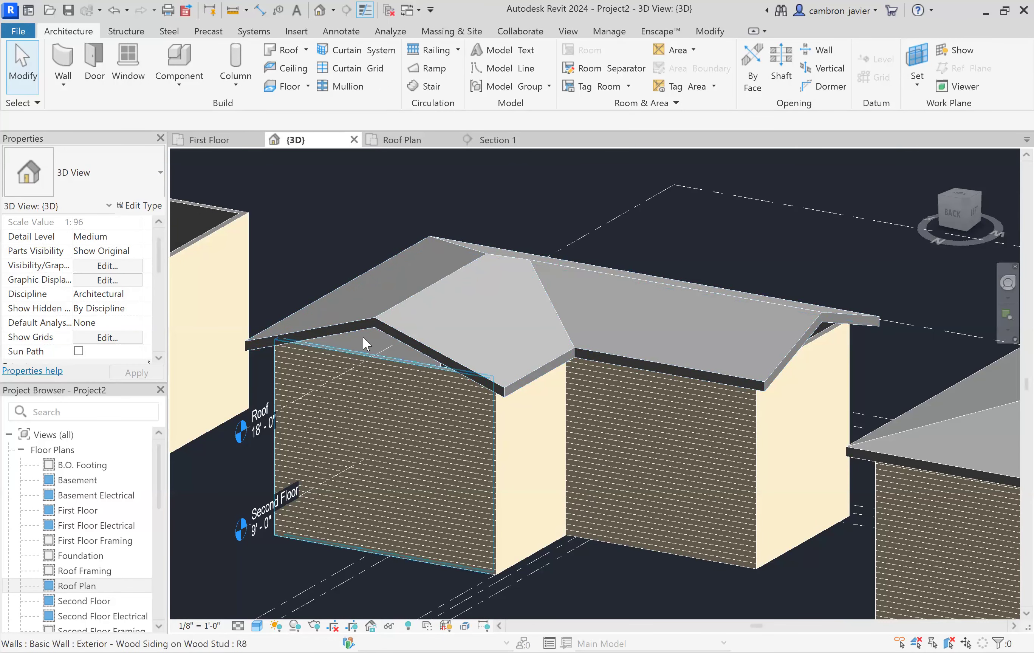
scroll(371, 342, "up", 5)
middle_click_drag(388, 330, 585, 297, "shift")
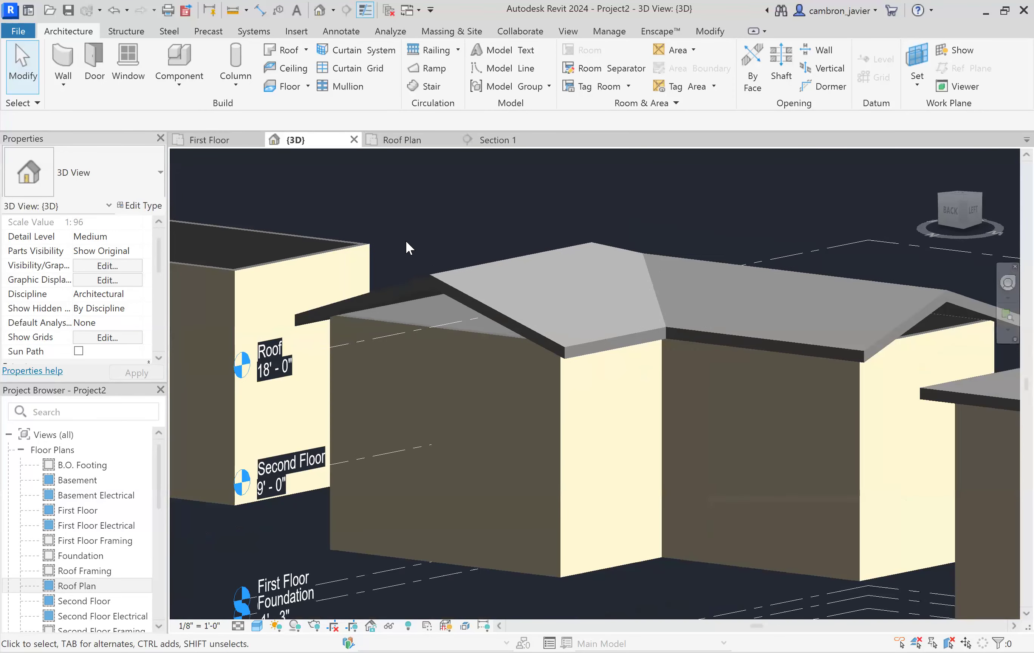
left_click(382, 321)
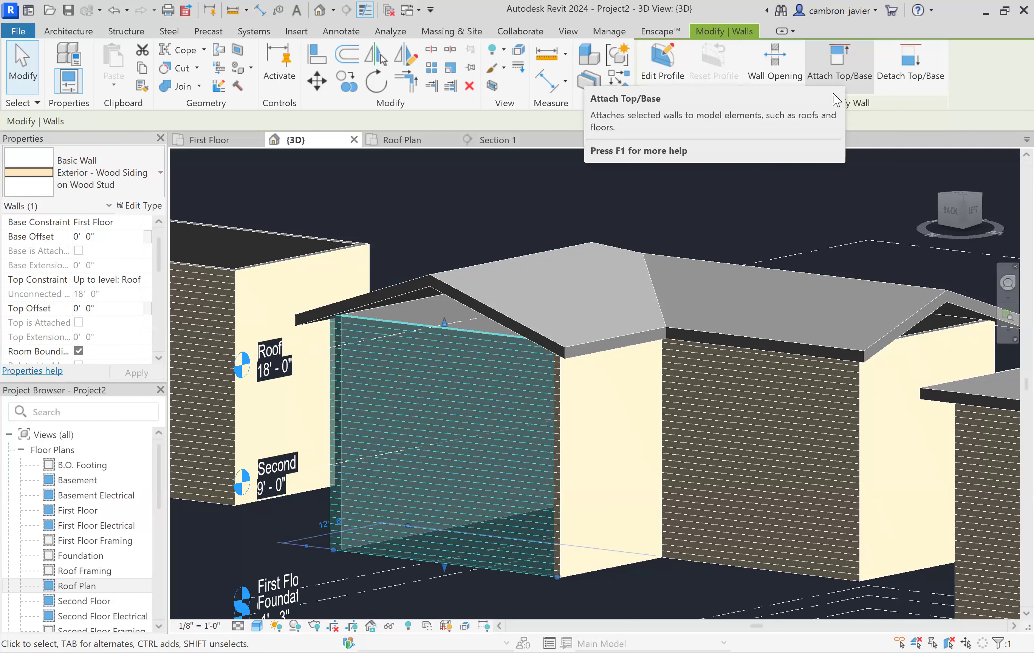
left_click(849, 78)
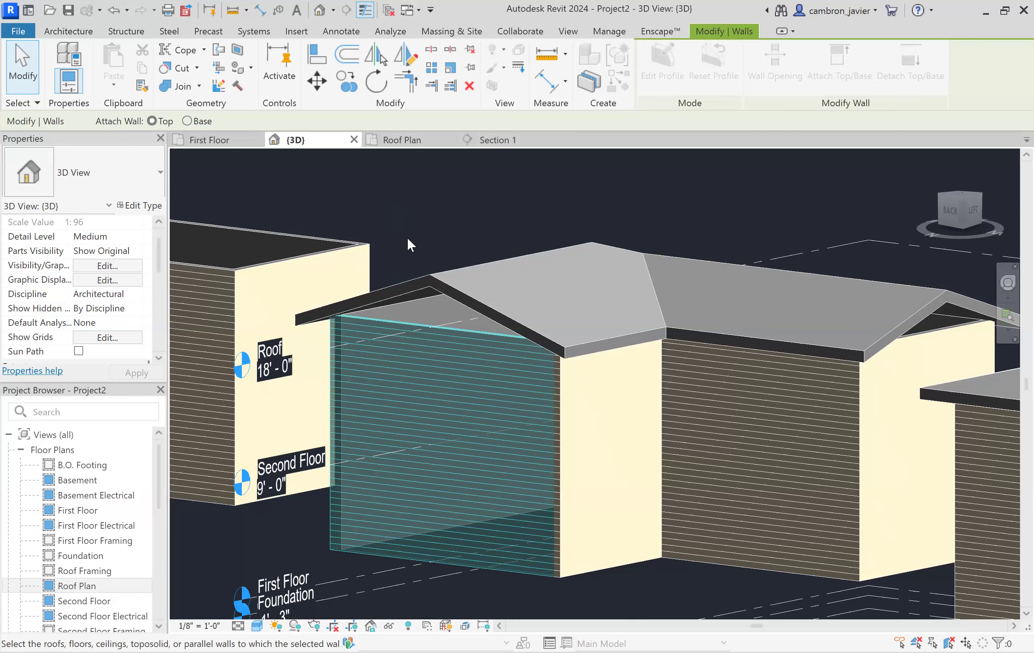
left_click(423, 274)
left_click(426, 224)
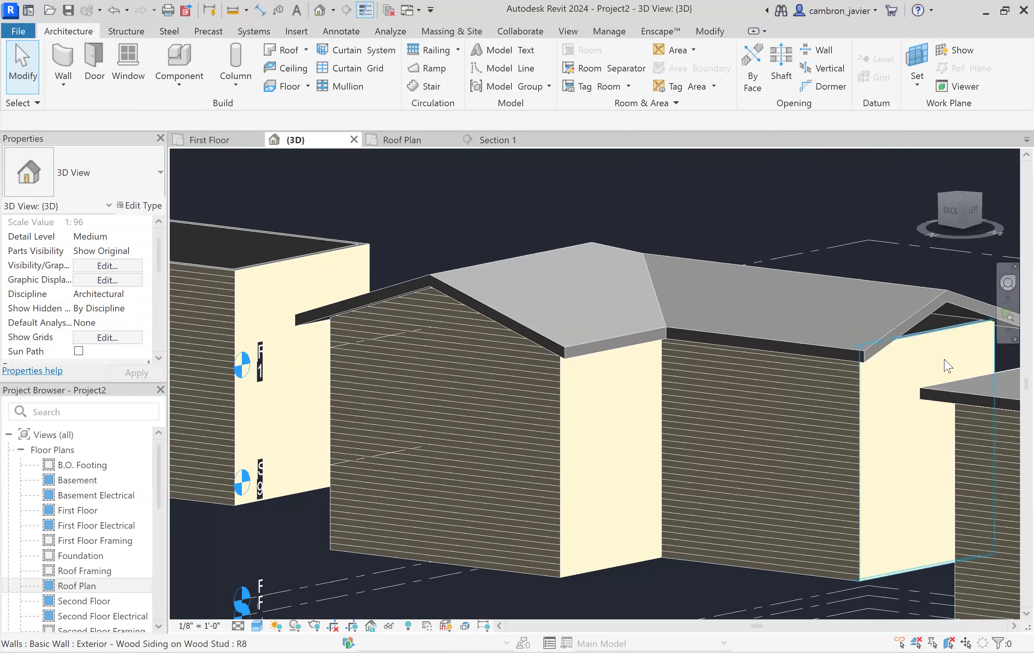
Step: Attach the top of the second building's other gable-end wall to the same roof
left_click(946, 332)
left_click(827, 79)
left_click(934, 295)
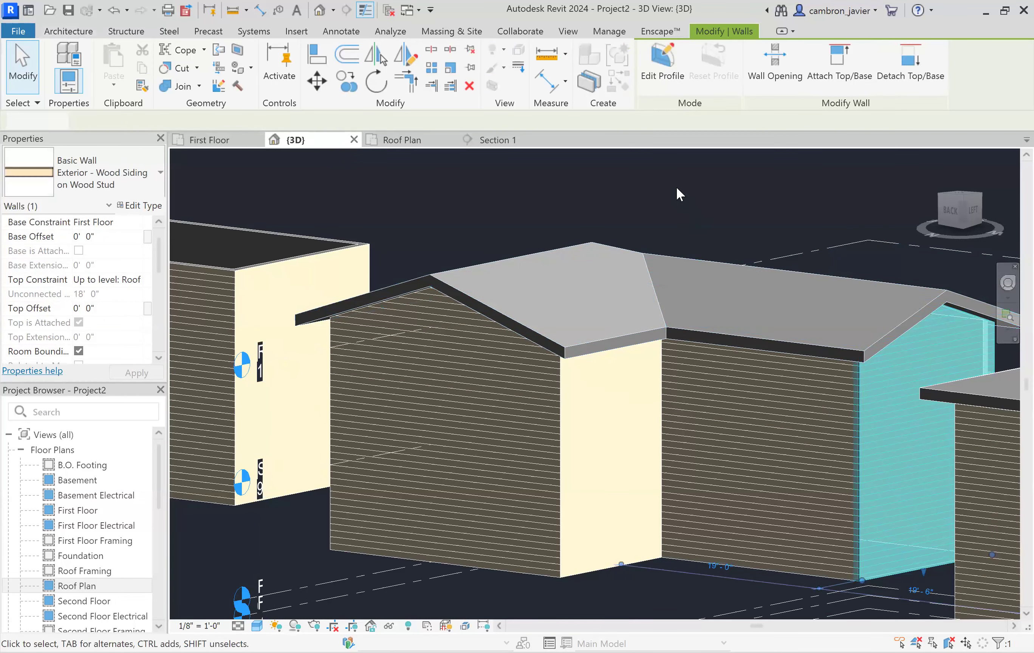
key("Escape")
Step: Compare the finished gable and hip roofs in 3D and examine the third, unroofed L-shaped building from above
middle_click_drag(676, 187, 489, 272, "shift")
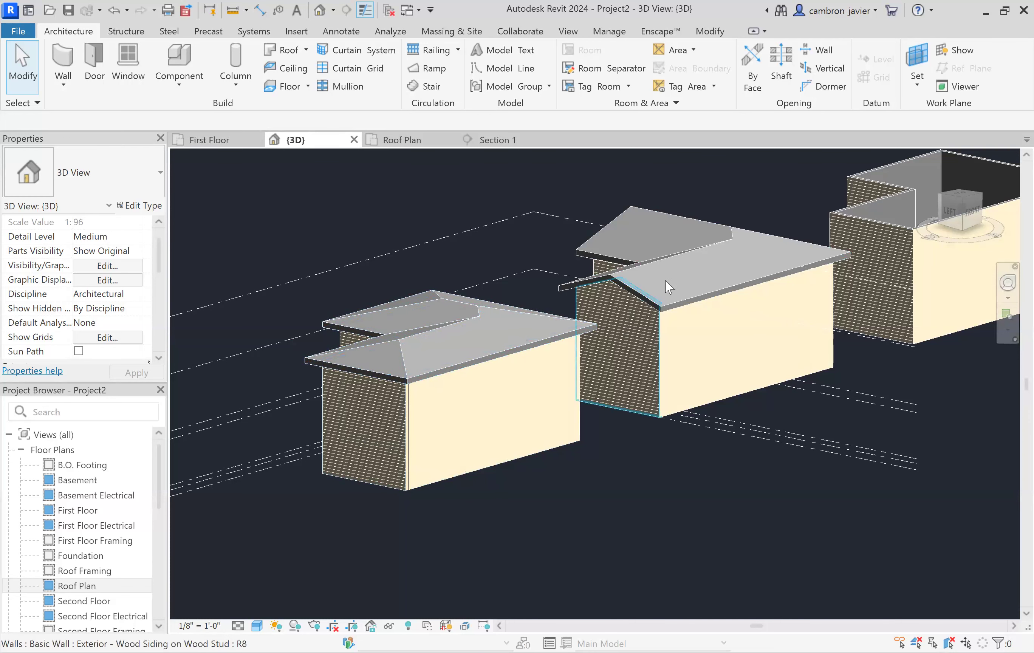
scroll(664, 280, "down", 5)
scroll(807, 263, "up", 5)
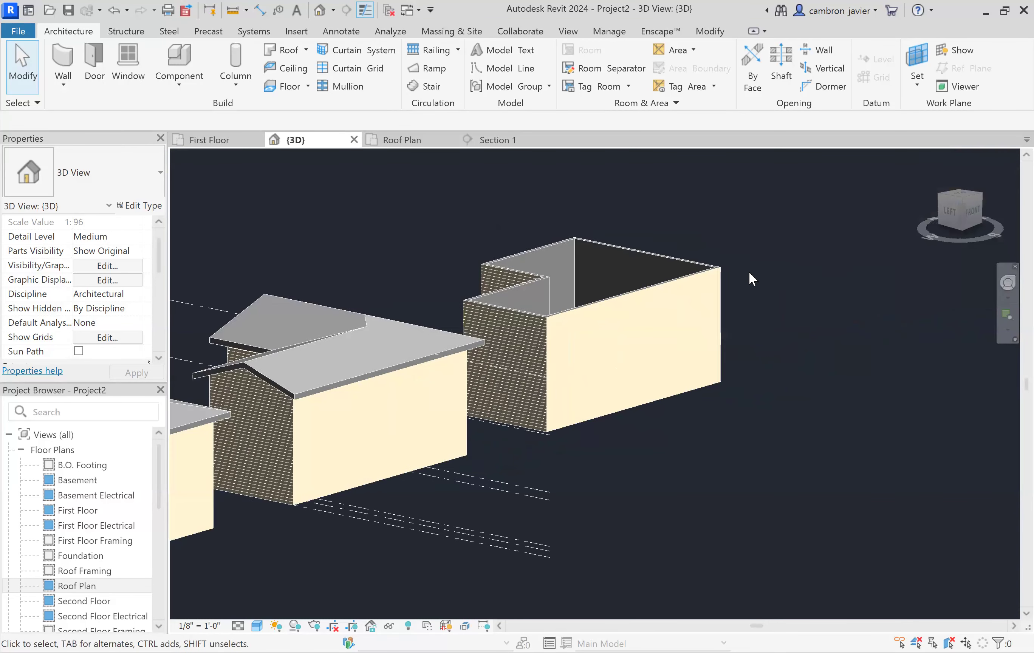
scroll(749, 276, "up", 2)
middle_click_drag(750, 288, 453, 330, "shift")
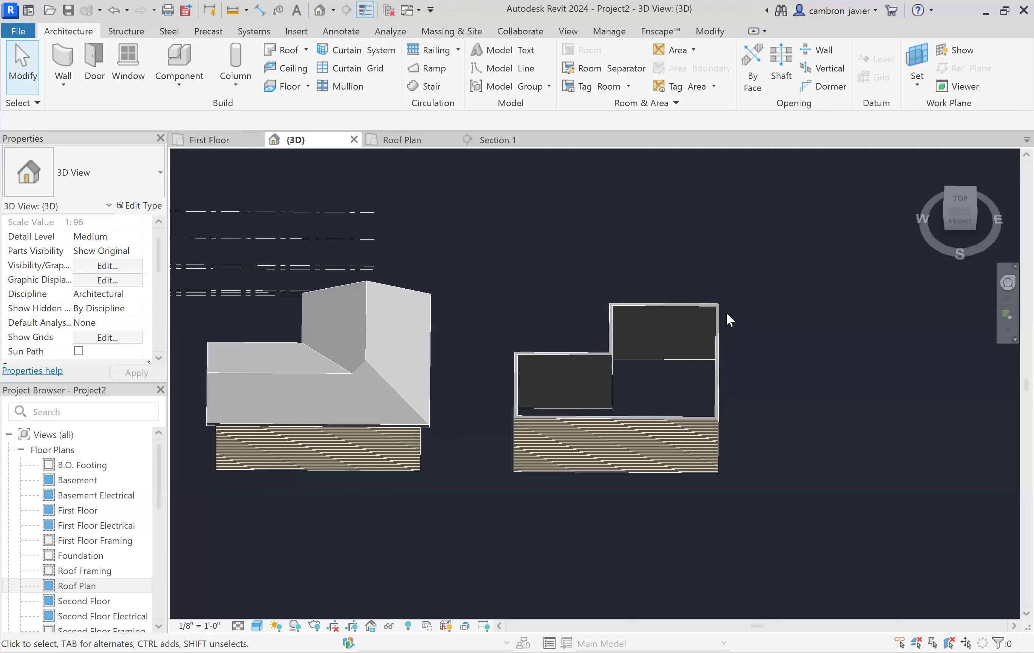
scroll(717, 341, "up", 3)
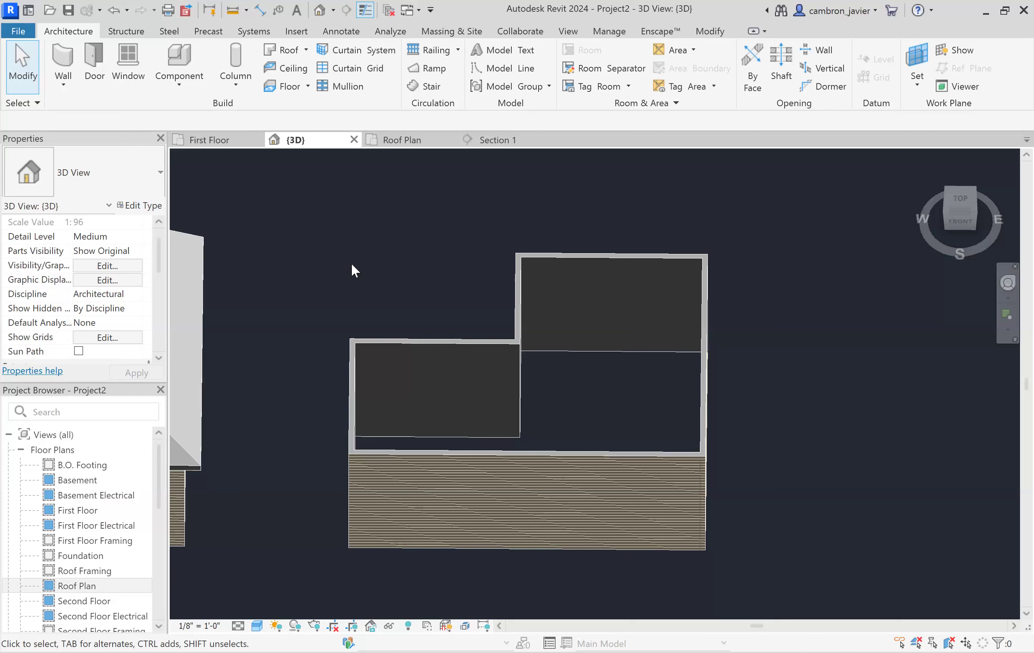
left_click(513, 296)
key("Escape")
Step: In the Roof Plan, start a footprint roof extended to the wall core and pick the third building's longest wall as a slope-defining edge
scroll(446, 301, "down", 2)
scroll(690, 255, "up", 2)
scroll(608, 223, "up", 3)
scroll(514, 247, "up", 2)
scroll(365, 230, "down", 2)
scroll(451, 257, "up", 2)
scroll(465, 228, "up", 1)
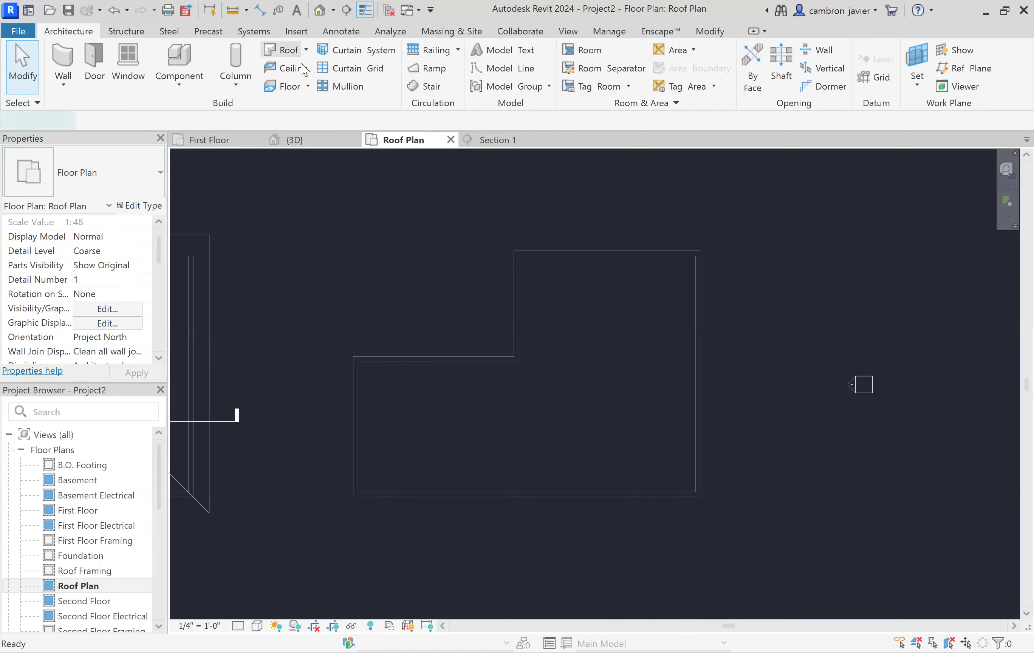
left_click(283, 50)
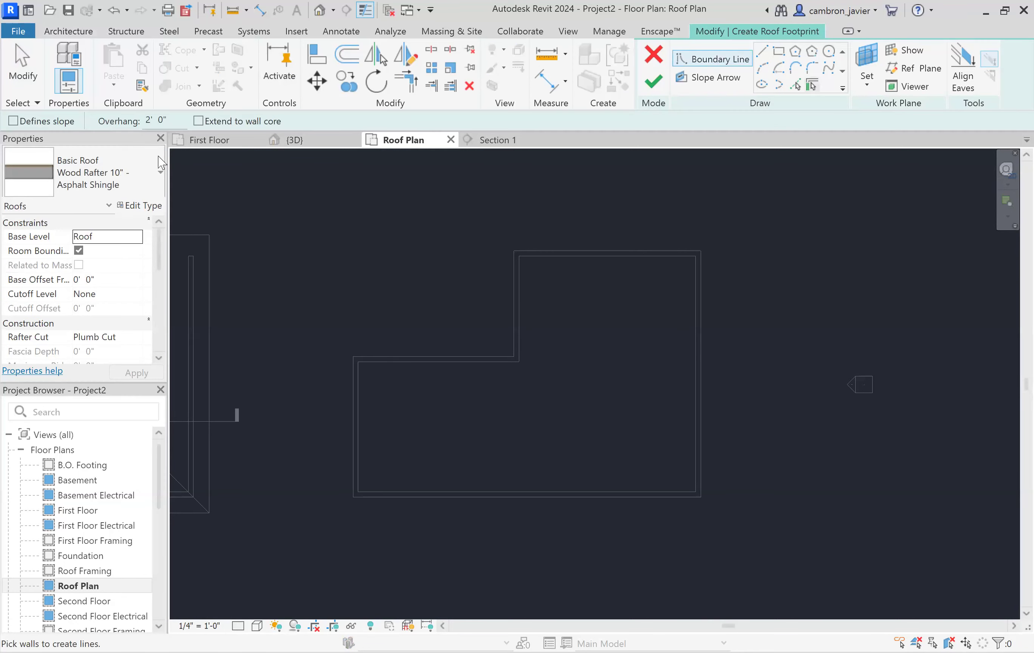
left_click(198, 121)
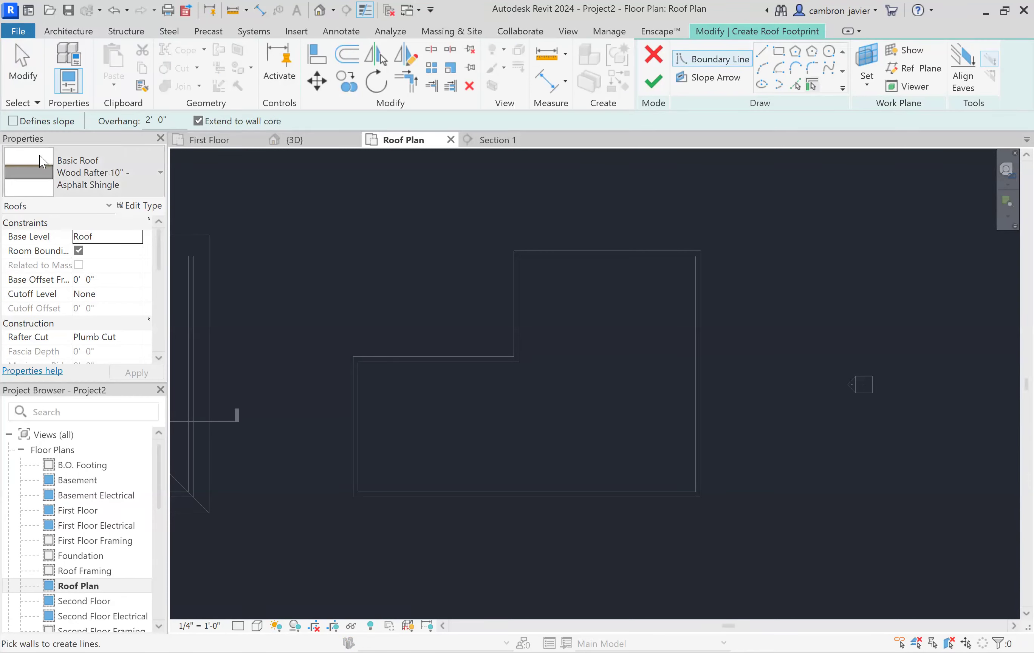
left_click(14, 121)
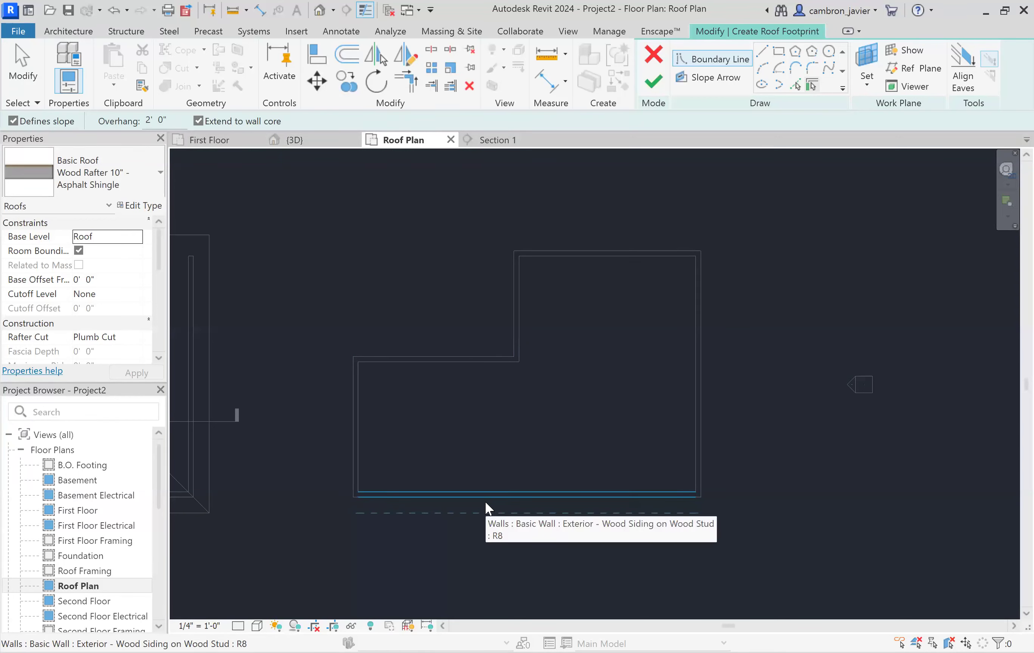
left_click(427, 502)
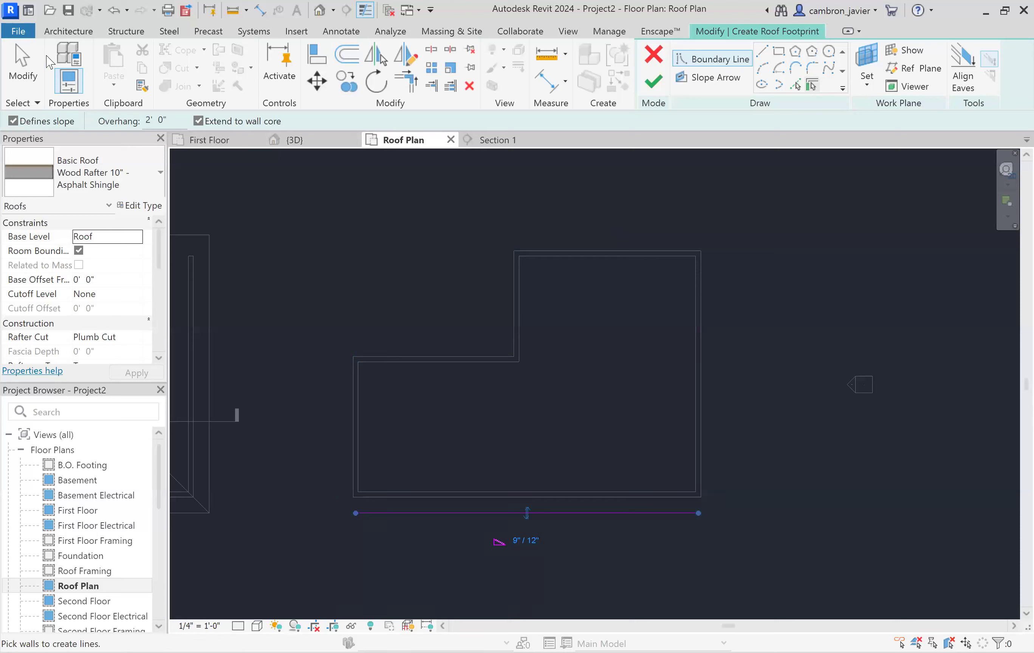
Step: Turn off Defines slope and pick the third building's remaining five walls to close the roof footprint with 2' 0" overhangs
left_click(13, 121)
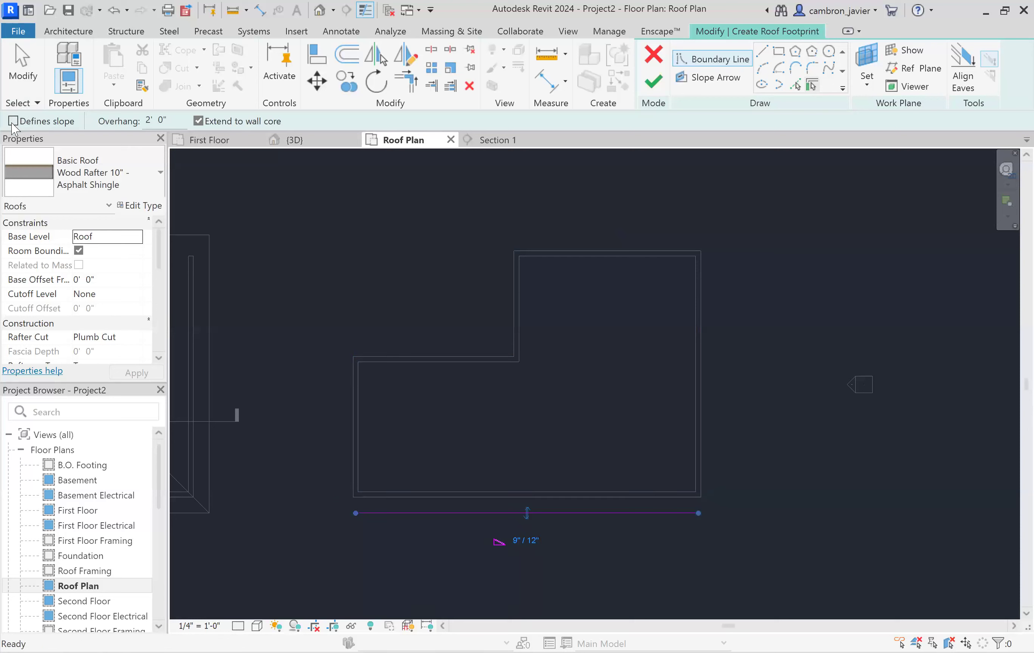
left_click(347, 389)
left_click(382, 351)
left_click(516, 283)
left_click(550, 251)
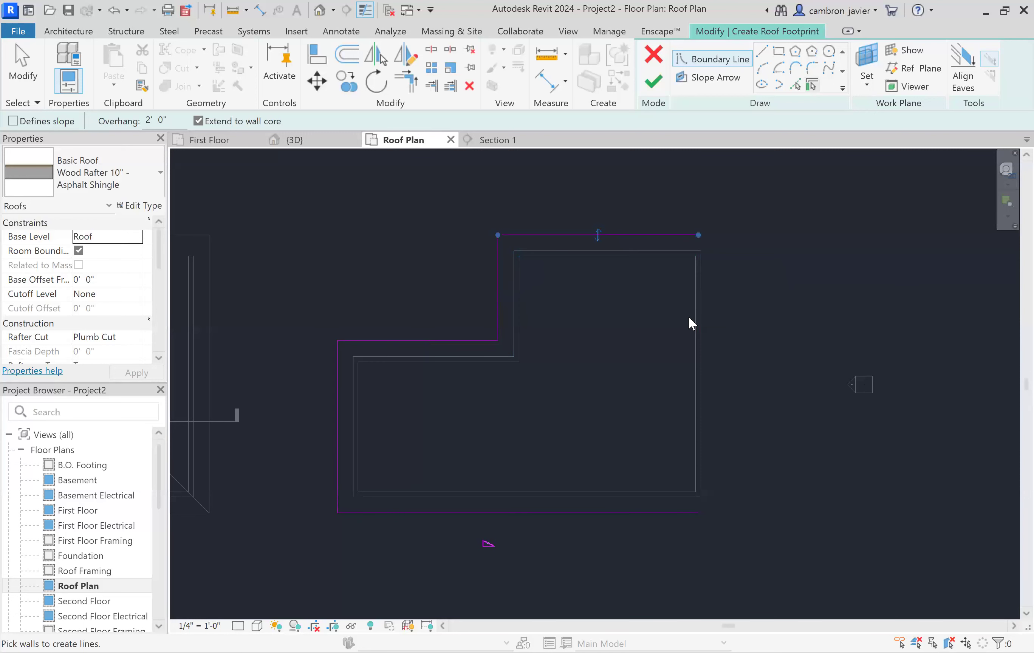
left_click(693, 322)
key("Escape")
Step: Set a very shallow slope on the long slope-defining edge of the third building's roof footprint
left_click(504, 512)
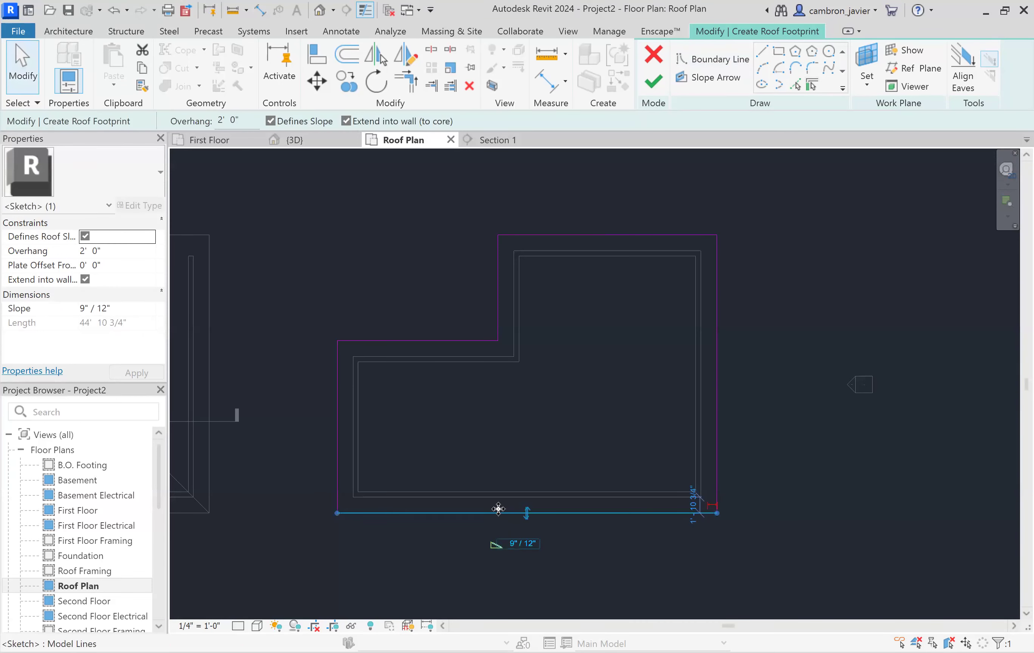
left_click(134, 307)
left_click(133, 307)
left_click(51, 301)
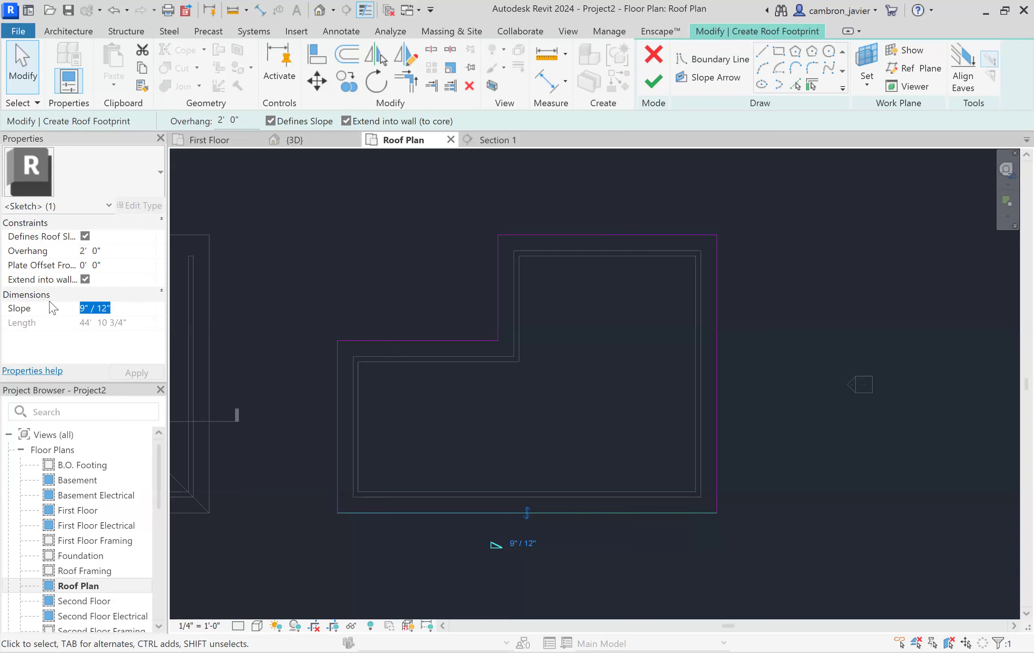
type("2")
left_click(136, 372)
left_click(272, 224)
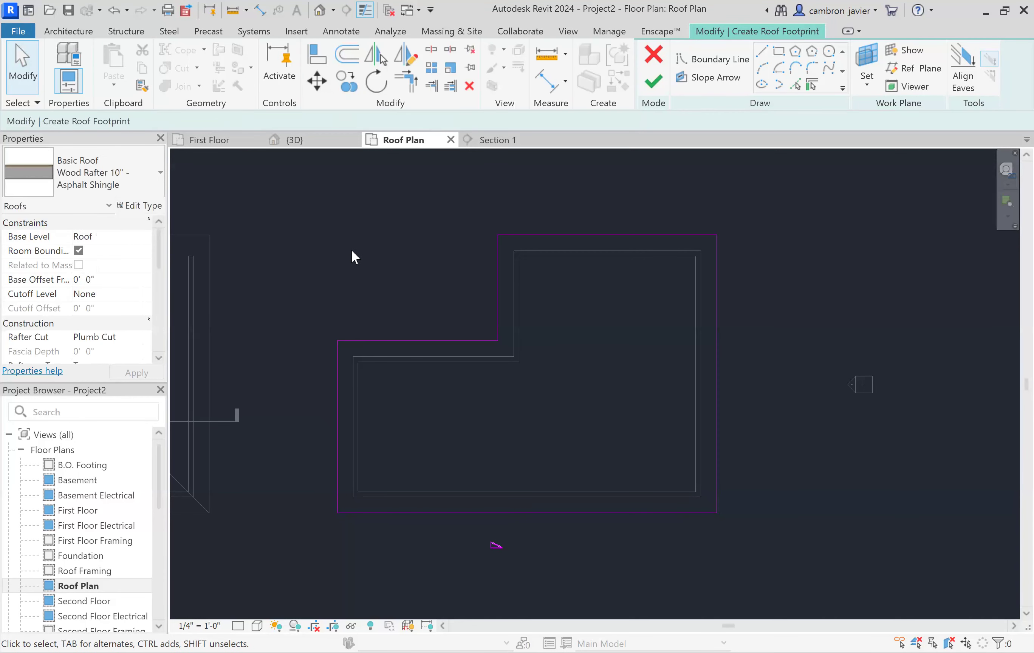
Step: Finish the roof footprint sketch on the third building
left_click(653, 82)
left_click(444, 263)
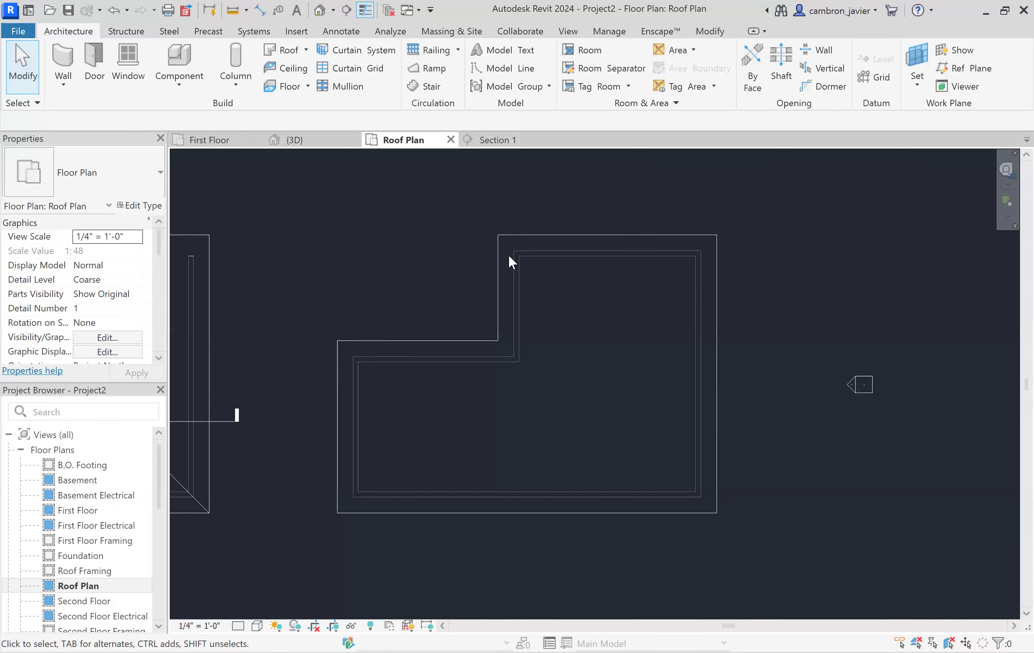
left_click(496, 261)
left_click(328, 251)
left_click(499, 258)
left_click(373, 263)
Step: Open the 3D view and inspect the third building's new single-slope roof from several sides
key("ctrl+Tab")
middle_click_drag(589, 329, 338, 415, "shift")
scroll(327, 434, "down", 4)
left_click(323, 434)
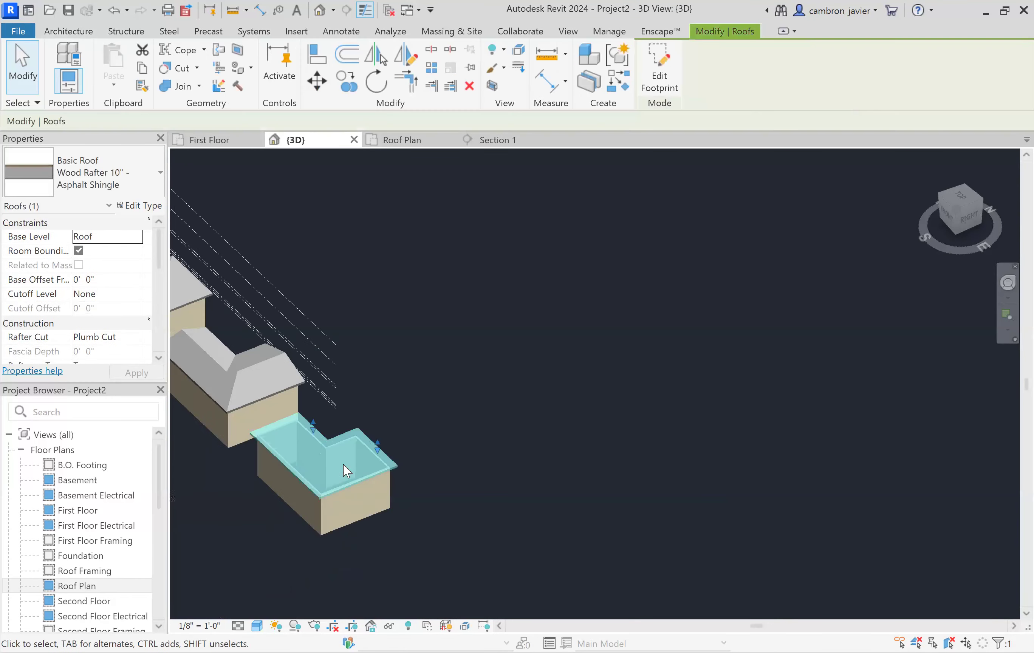
scroll(329, 464, "up", 2)
middle_click_drag(318, 463, 294, 330, "shift")
left_click(293, 330)
scroll(356, 423, "up", 2)
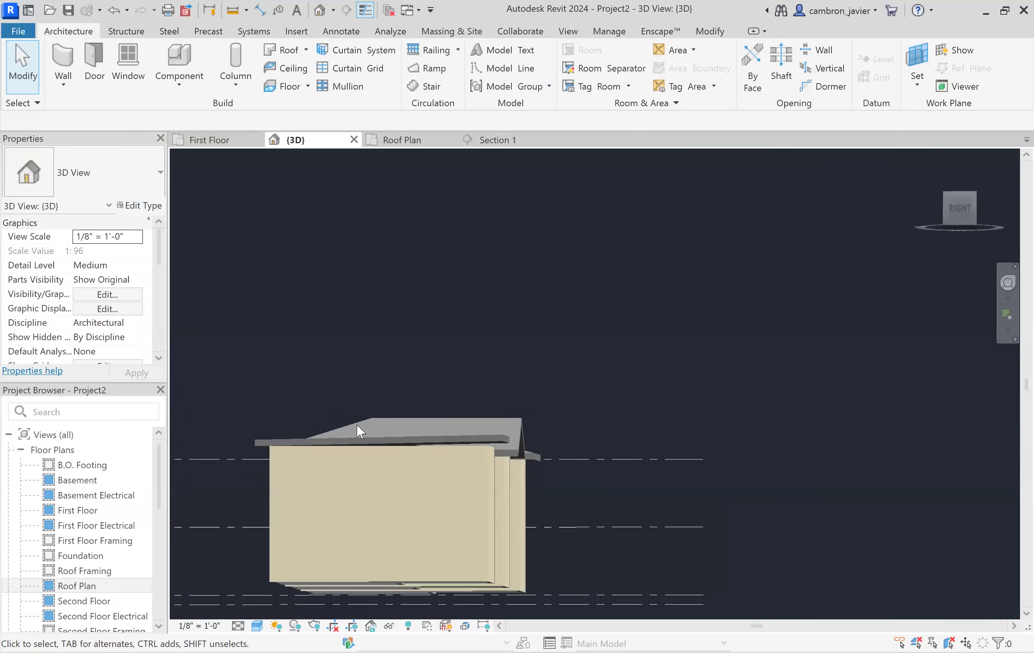
scroll(356, 423, "up", 2)
left_click(479, 448)
middle_click_drag(431, 382, 492, 326, "shift")
left_click(428, 189)
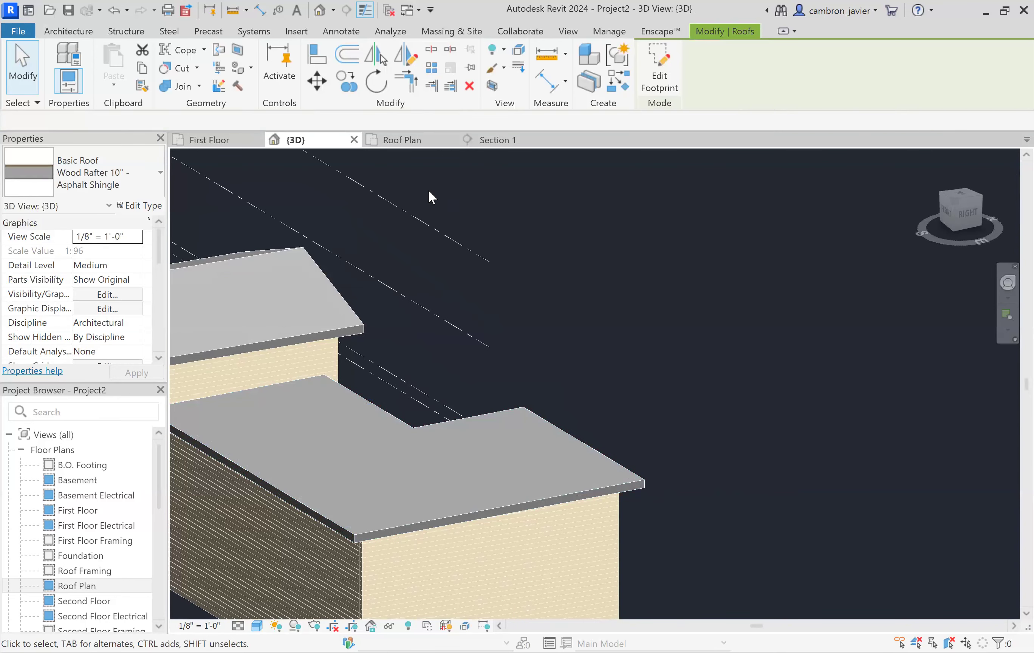
Step: In the First Floor plan, draw a north-south building section through the third building and flip its viewing direction
left_click(227, 143)
scroll(584, 376, "up", 5)
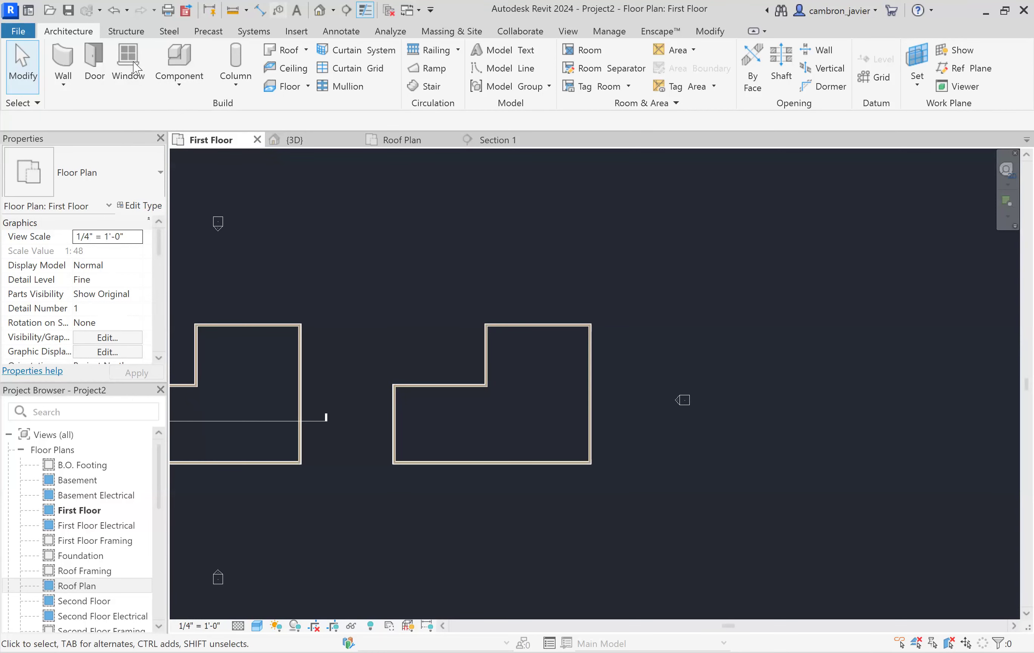
left_click(530, 292)
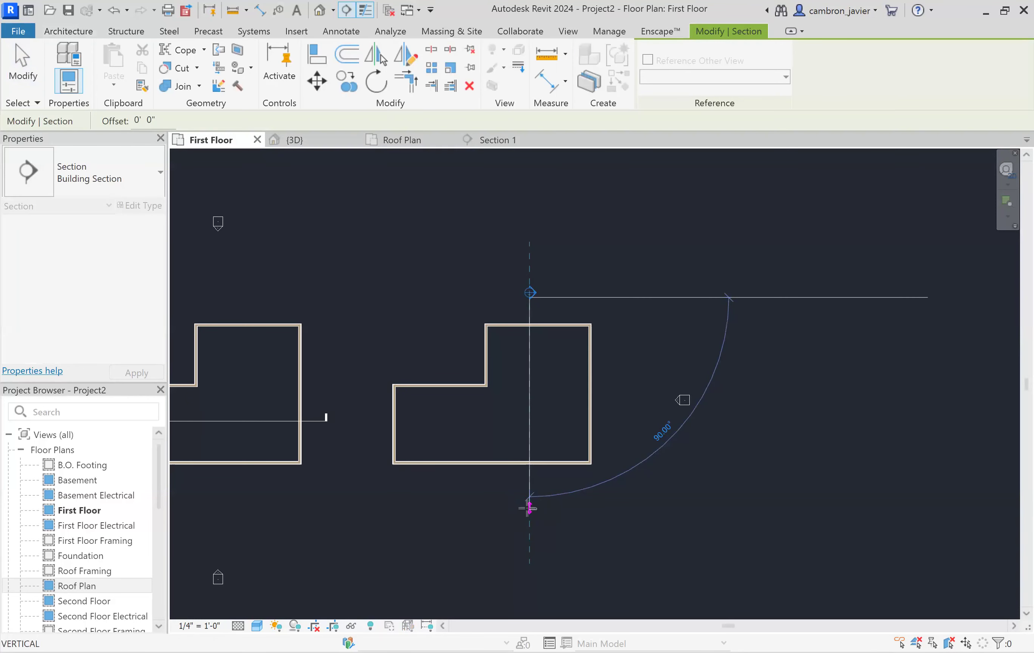
left_click(530, 508)
left_click(522, 303)
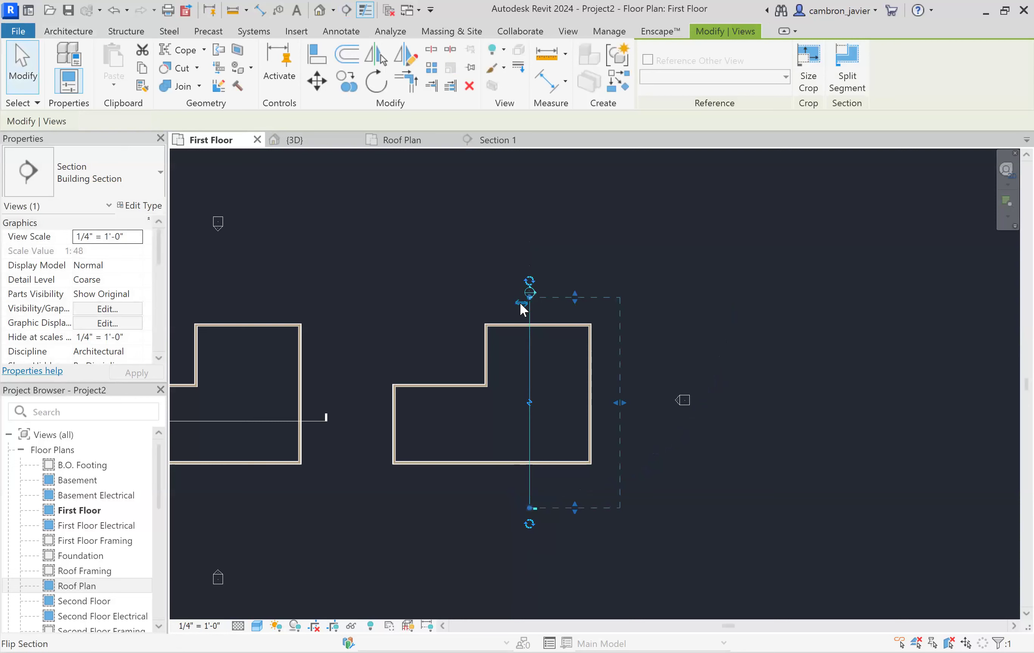
left_click(540, 310)
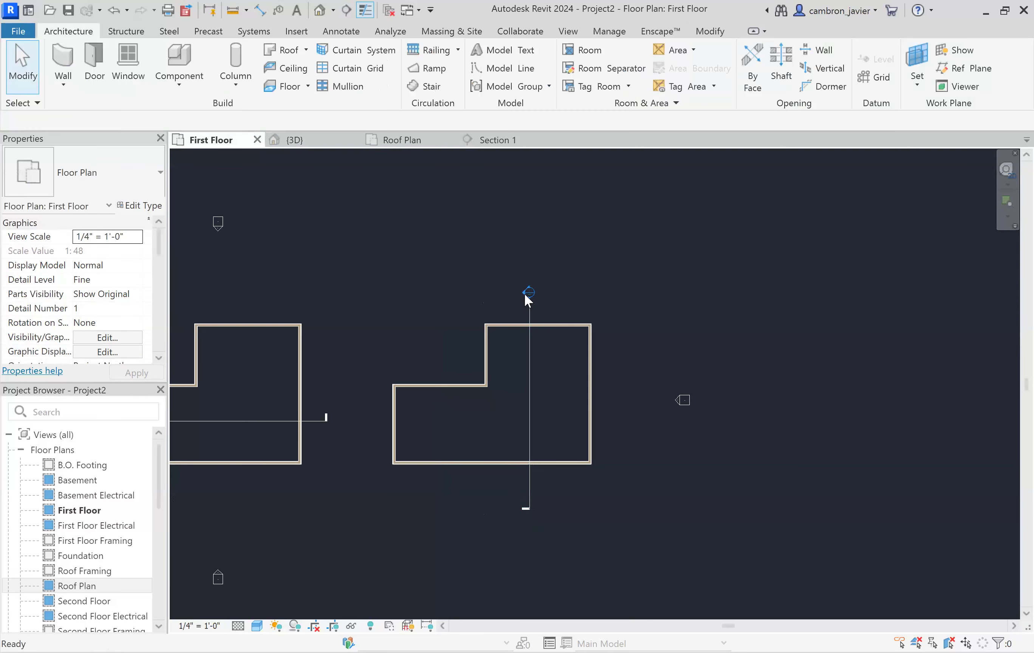
Step: Open Section 2, set it to Fine detail with a shaded visual style, and check the gap between roof and walls
double_click(525, 293)
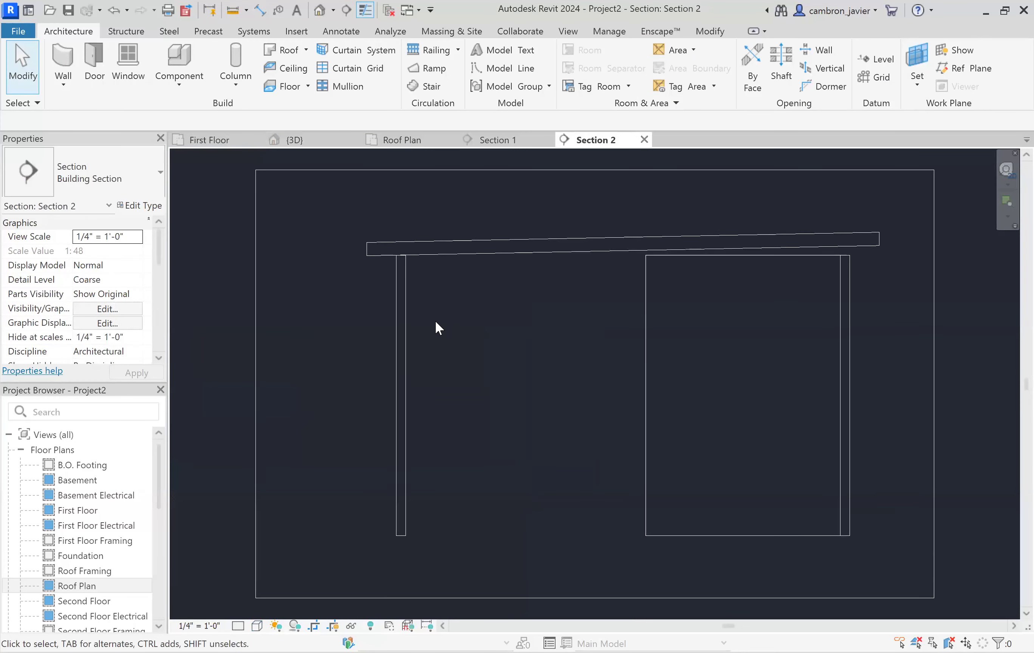
scroll(756, 250, "up", 2)
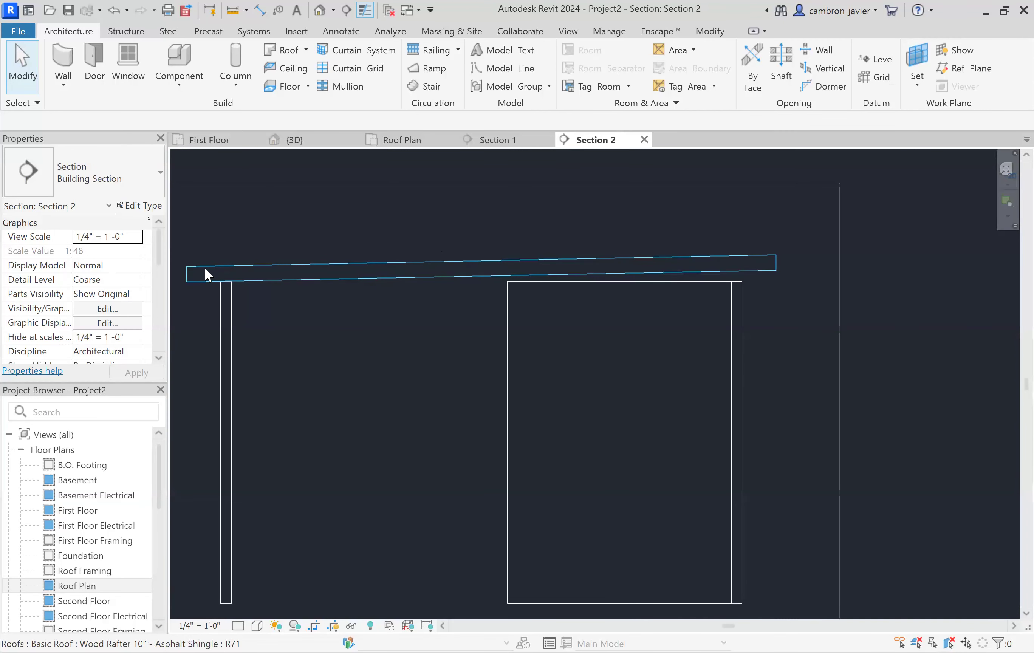
left_click(238, 625)
left_click(251, 609)
left_click(257, 625)
left_click(302, 569)
scroll(544, 239, "down", 2)
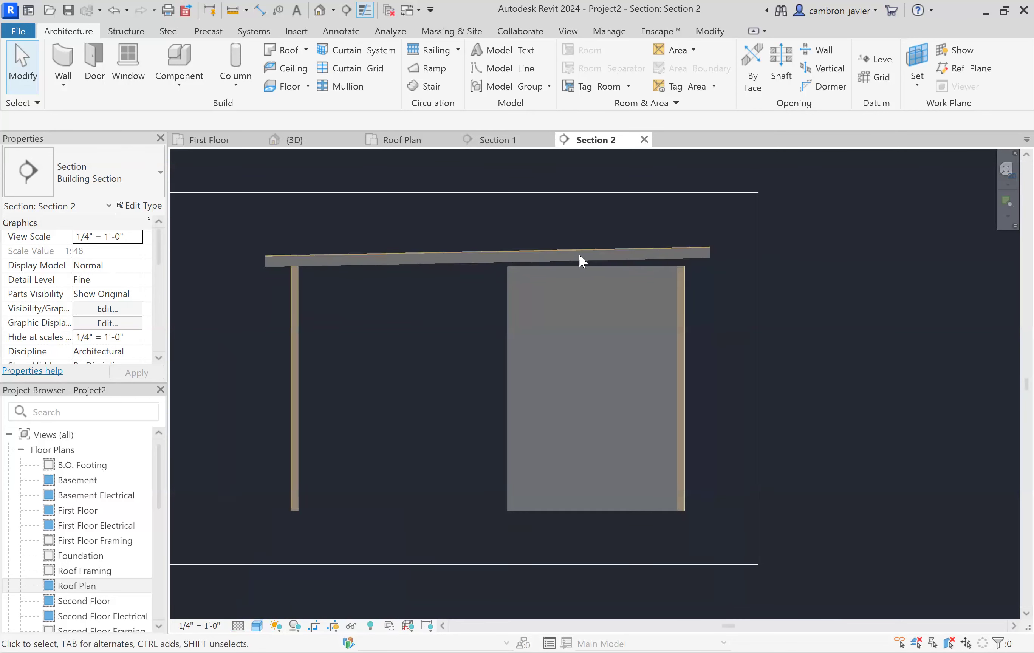
scroll(662, 274, "up", 2)
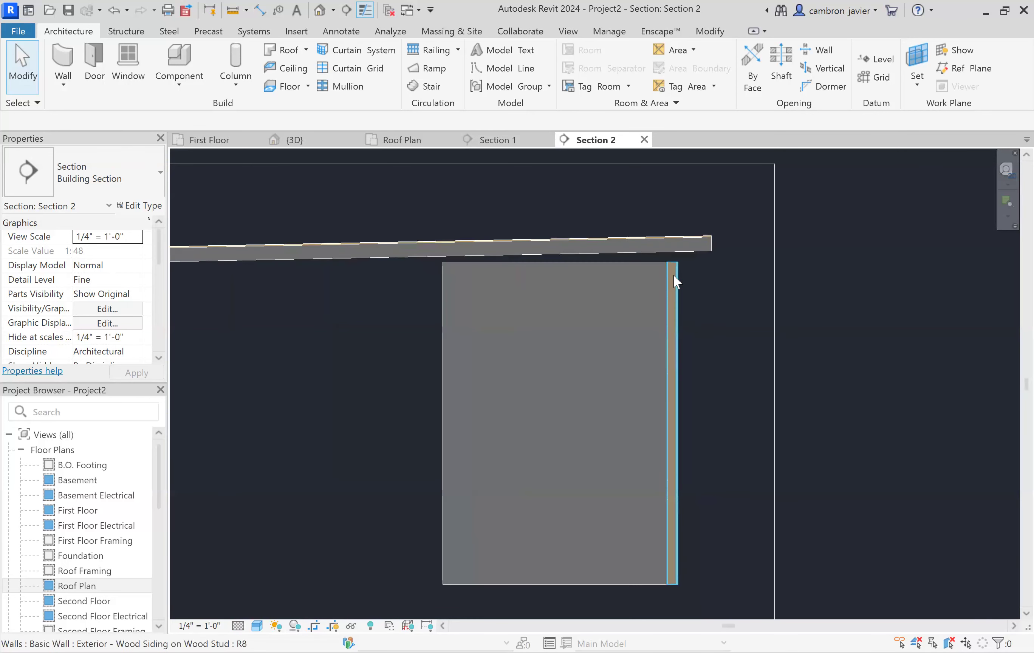
Step: In the 3D view, attach the third building's high-side wall to the single-slope roof and check the joint in Section 2
left_click(323, 144)
middle_click_drag(506, 397, 457, 453, "shift")
left_click(457, 453)
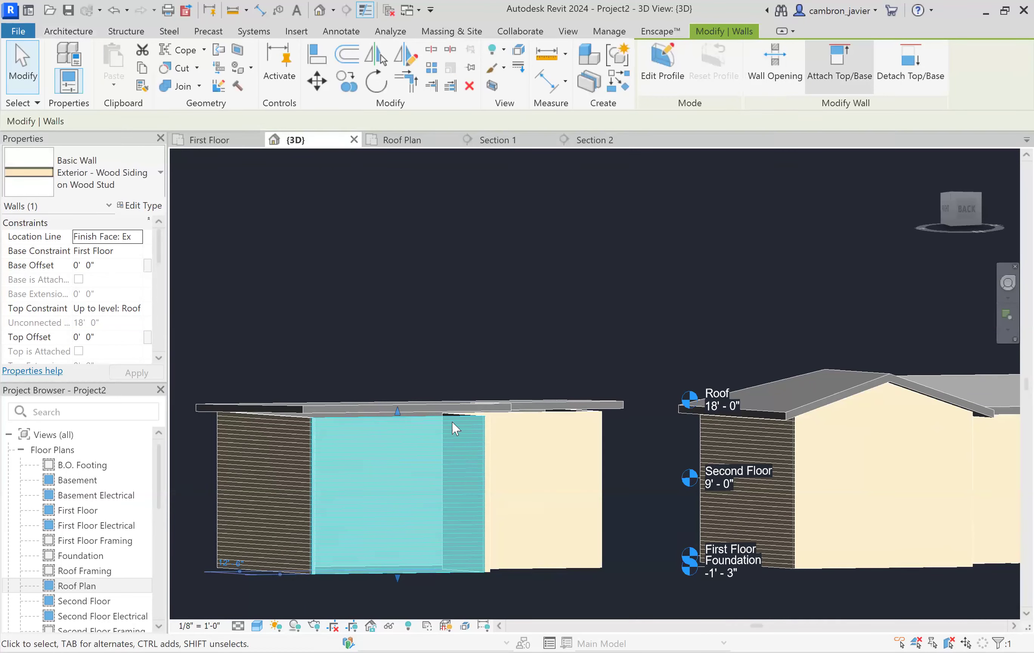
left_click(433, 405)
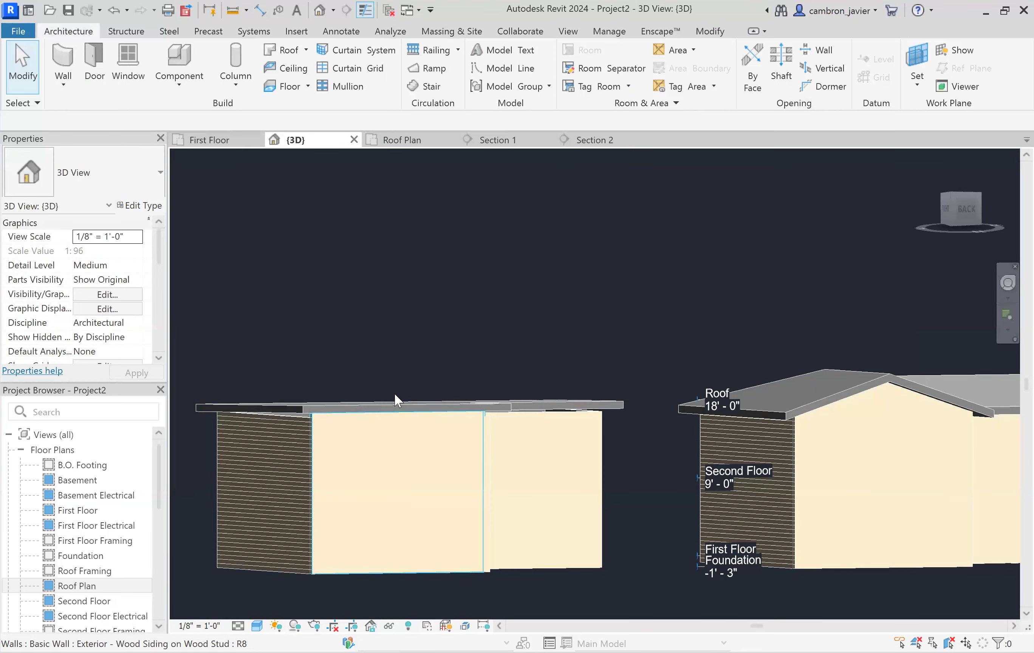
left_click(604, 140)
scroll(725, 302, "down", 1)
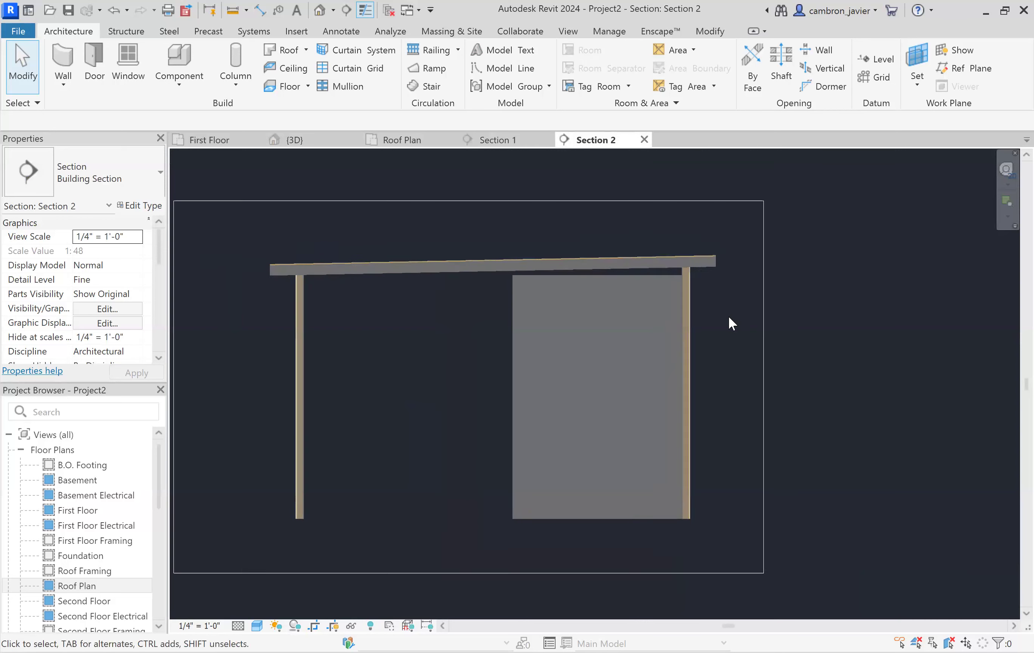
scroll(728, 316, "down", 1)
scroll(378, 260, "up", 2)
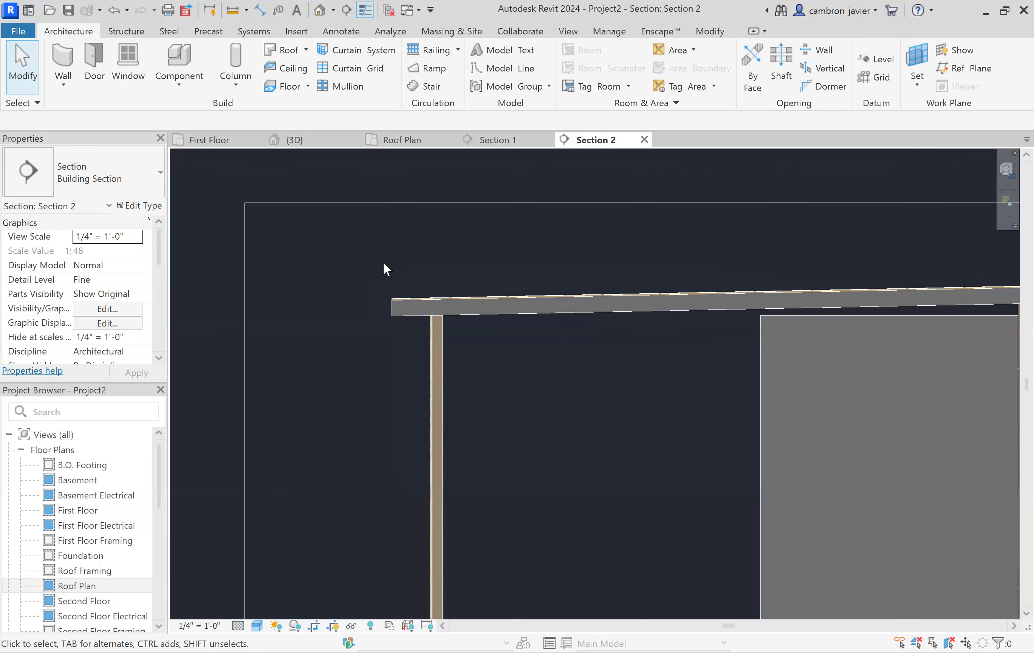
Step: Set the single-slope roof's Rafter or Truss option to Rafter and examine where it bears on the low-side wall
left_click(599, 291)
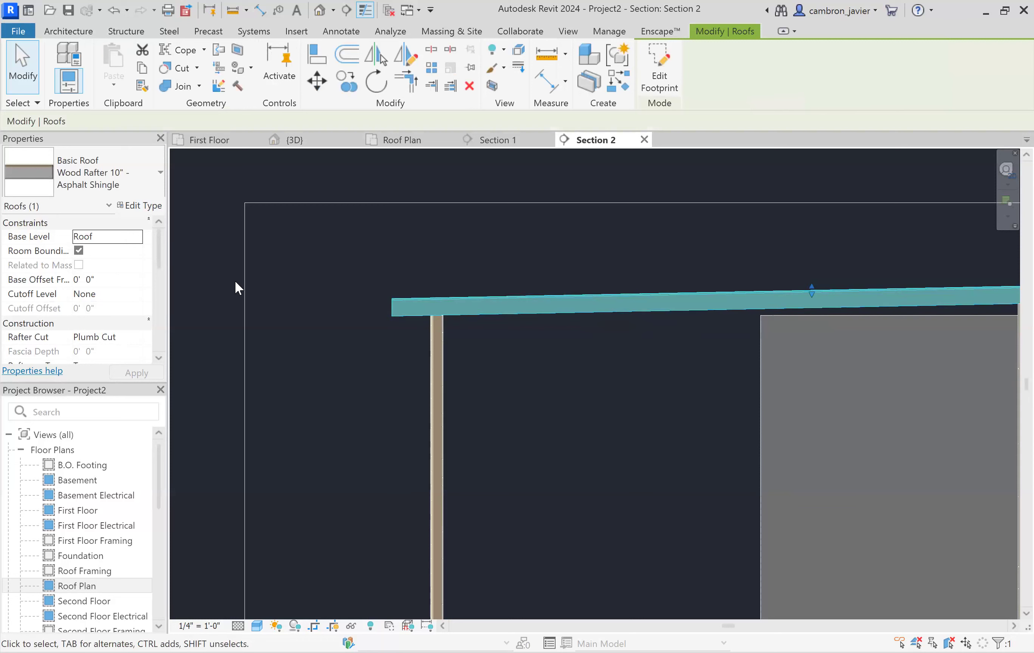
scroll(103, 314, "down", 1)
left_click(101, 338)
left_click(137, 337)
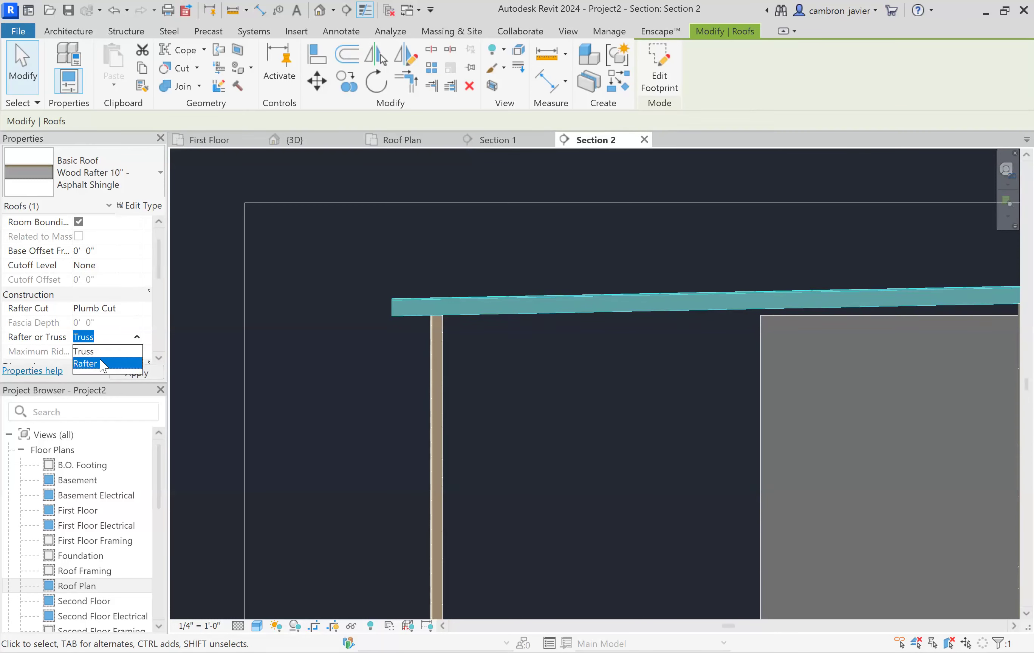
left_click(135, 369)
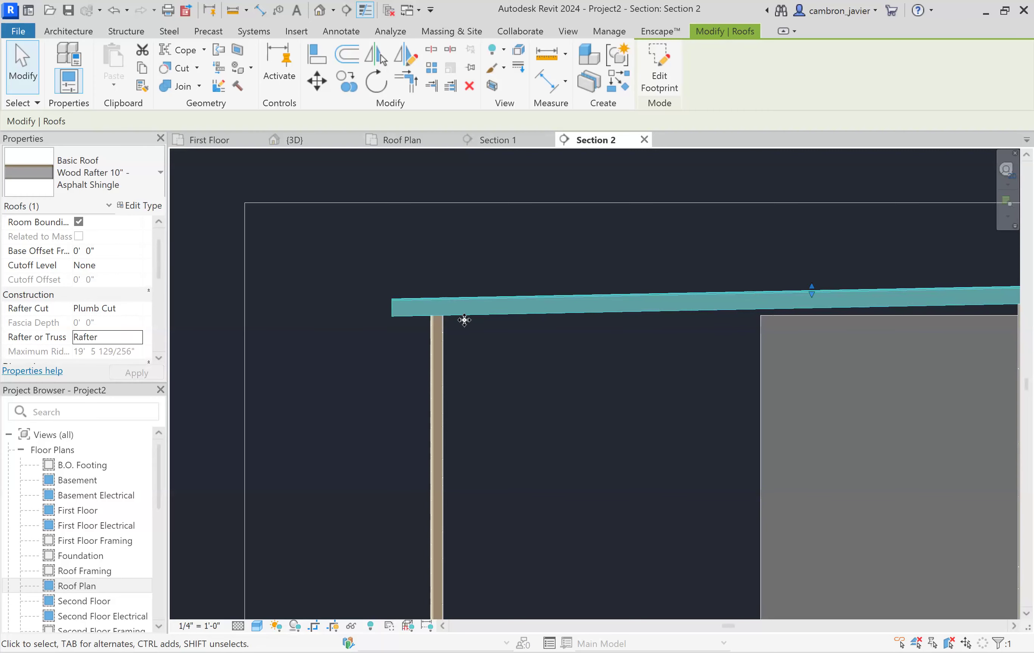
scroll(449, 318, "up", 4)
scroll(454, 338, "up", 5)
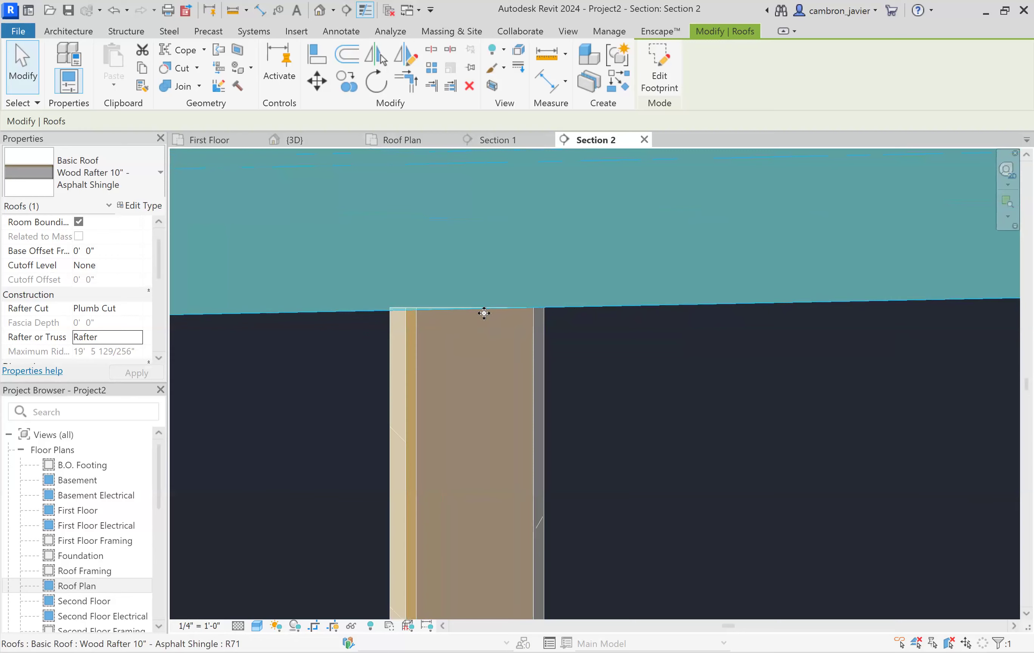
scroll(389, 311, "up", 2)
scroll(389, 311, "down", 1)
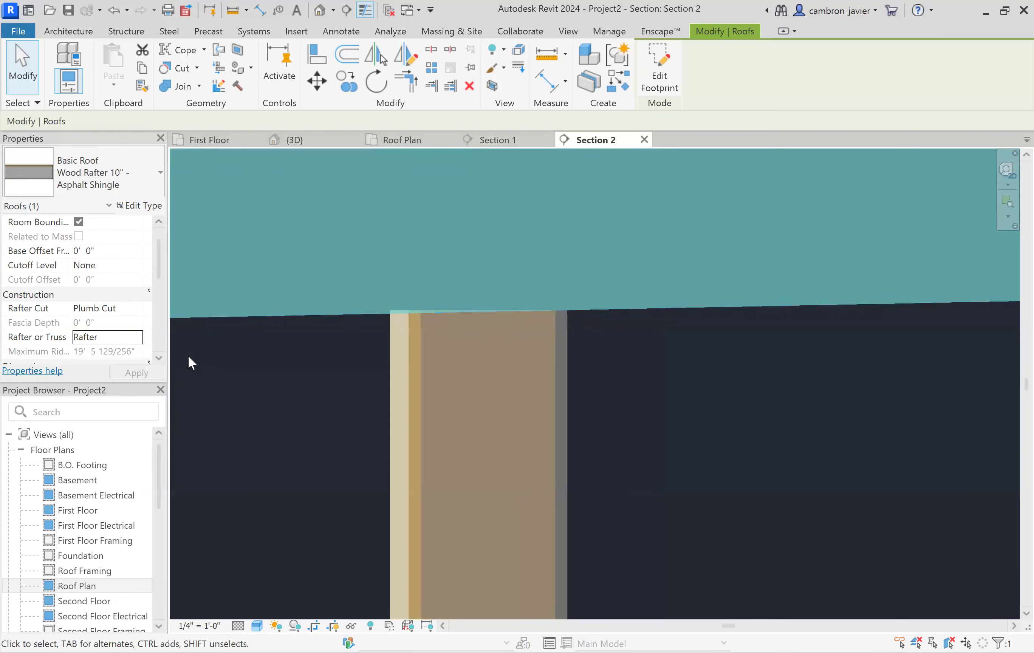
Step: Switch the roof's Rafter or Truss option to Truss and compare how it sits on the low-side wall
left_click(133, 338)
left_click(137, 338)
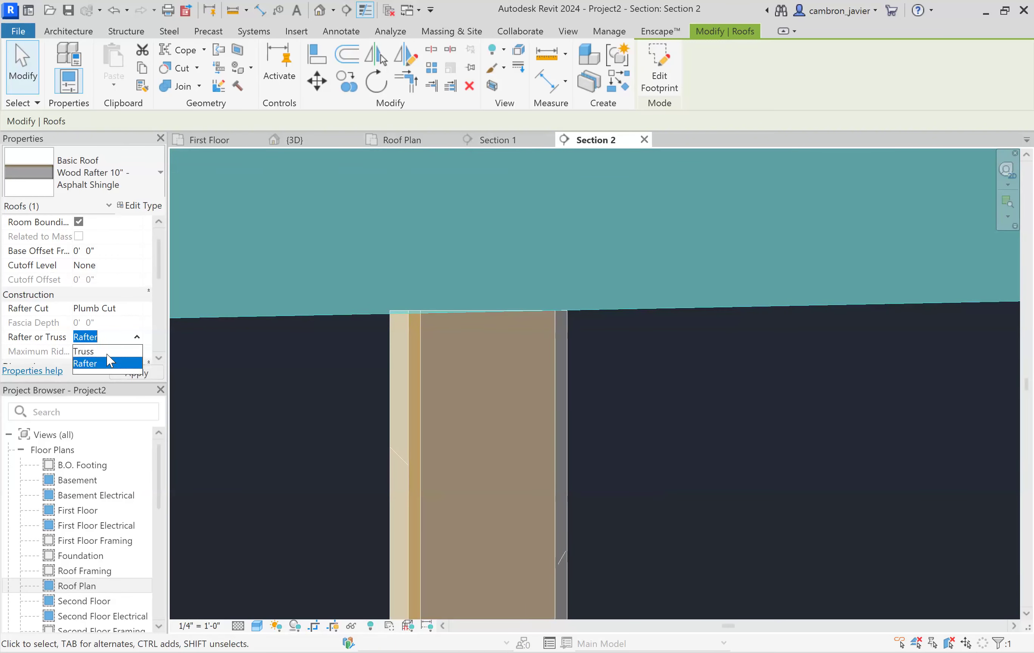
left_click(88, 348)
scroll(348, 333, "down", 3)
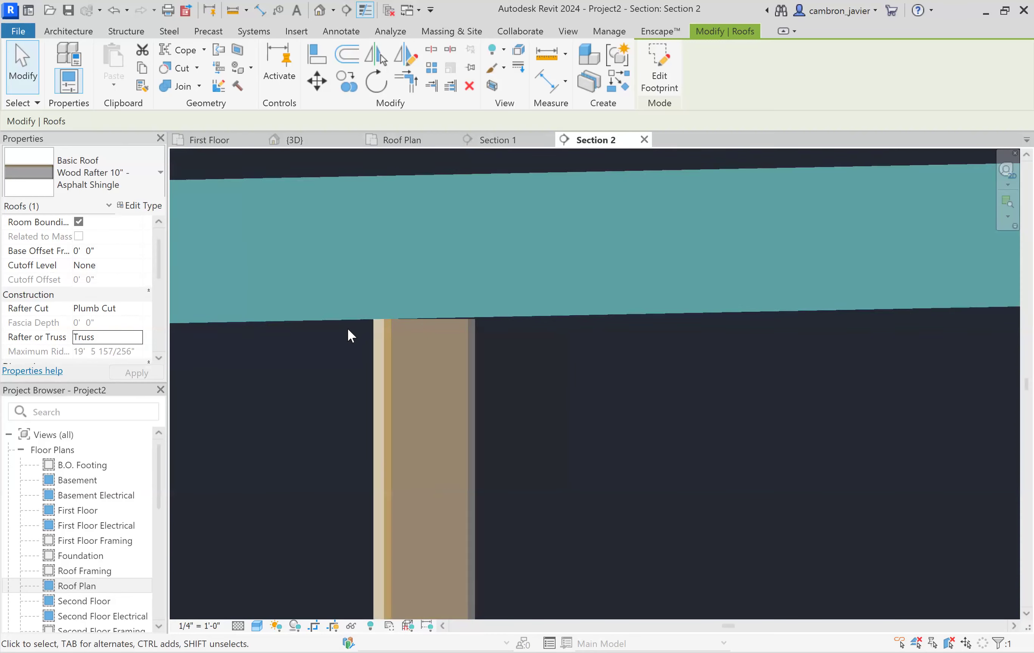
scroll(374, 324, "down", 1)
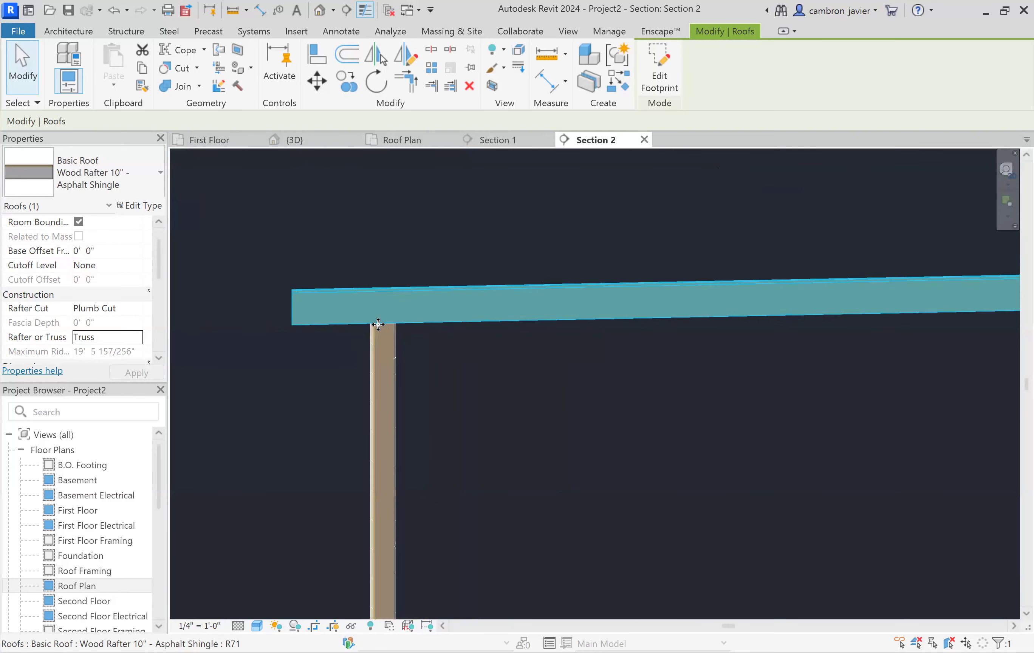
scroll(375, 327, "up", 5)
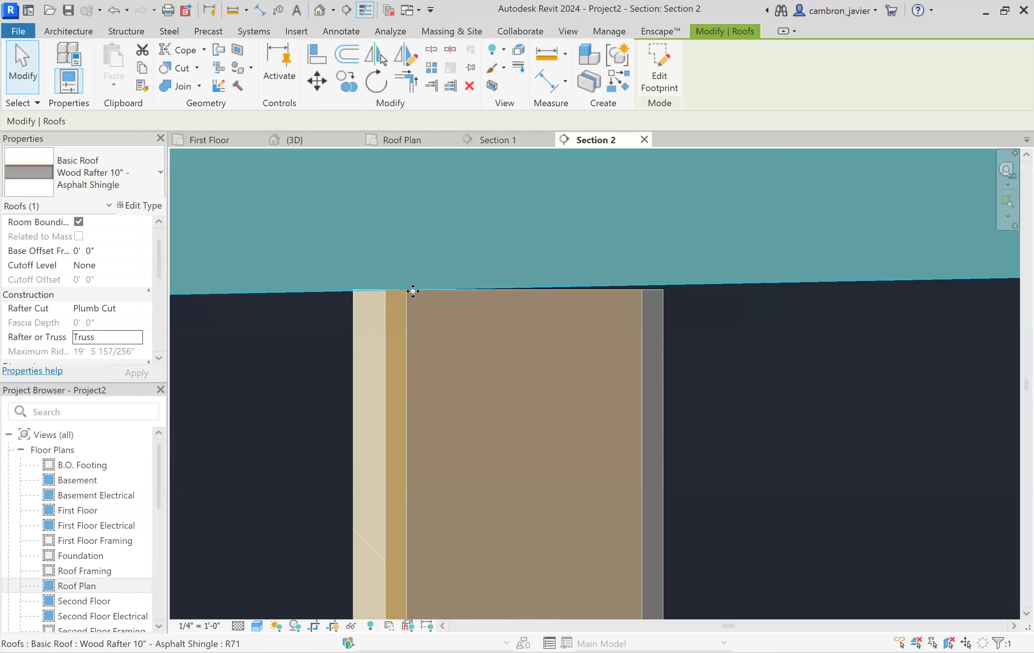
Step: Change the single-slope roof's construction option back to Rafter
left_click(123, 340)
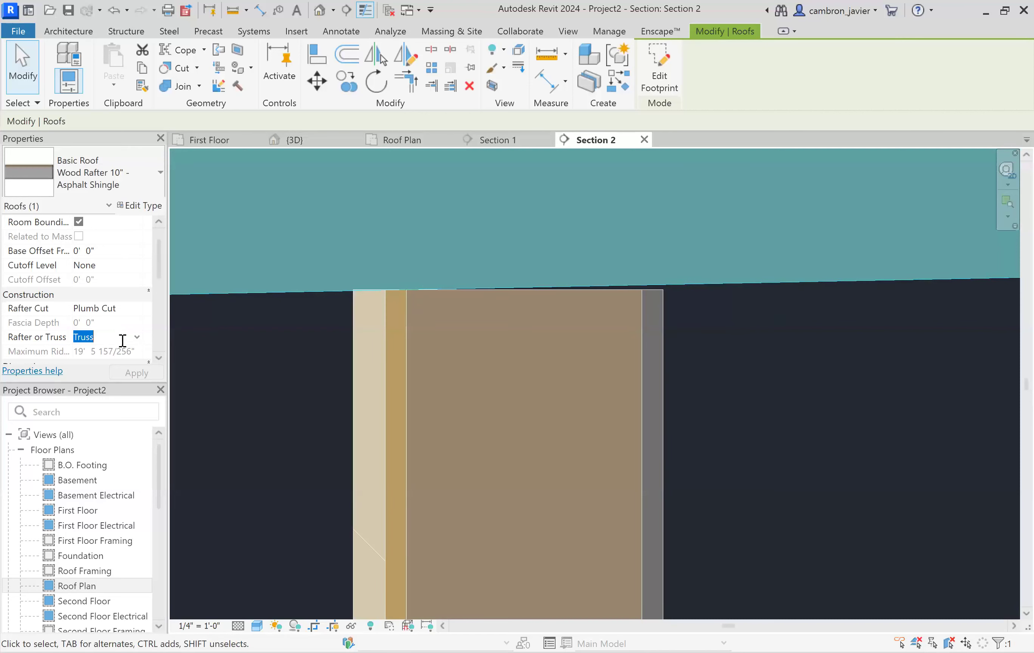
left_click(137, 337)
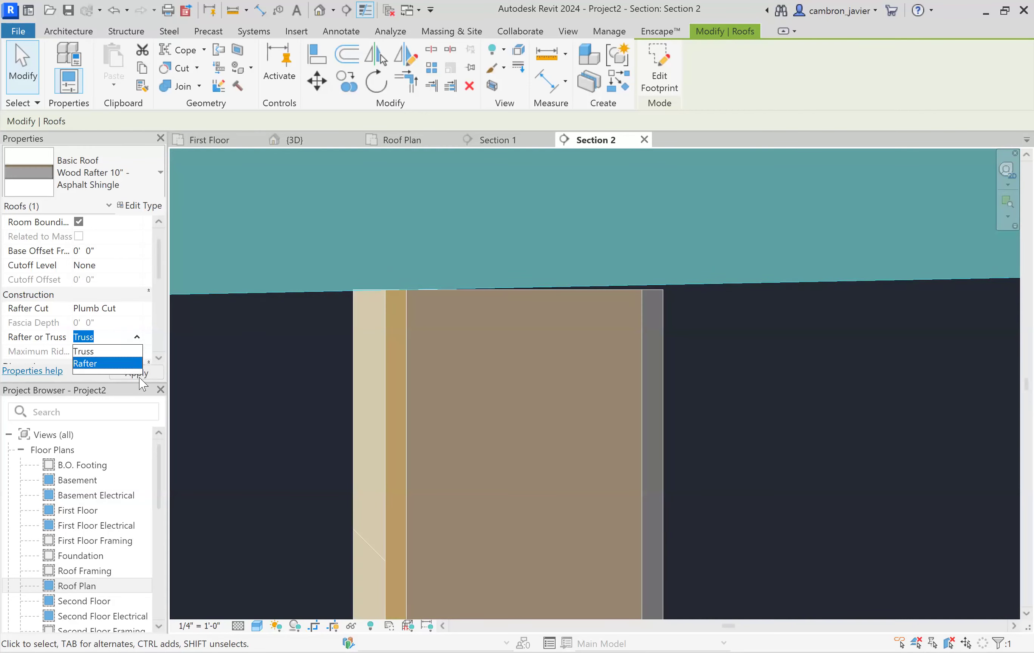
left_click(124, 359)
scroll(440, 344, "down", 5)
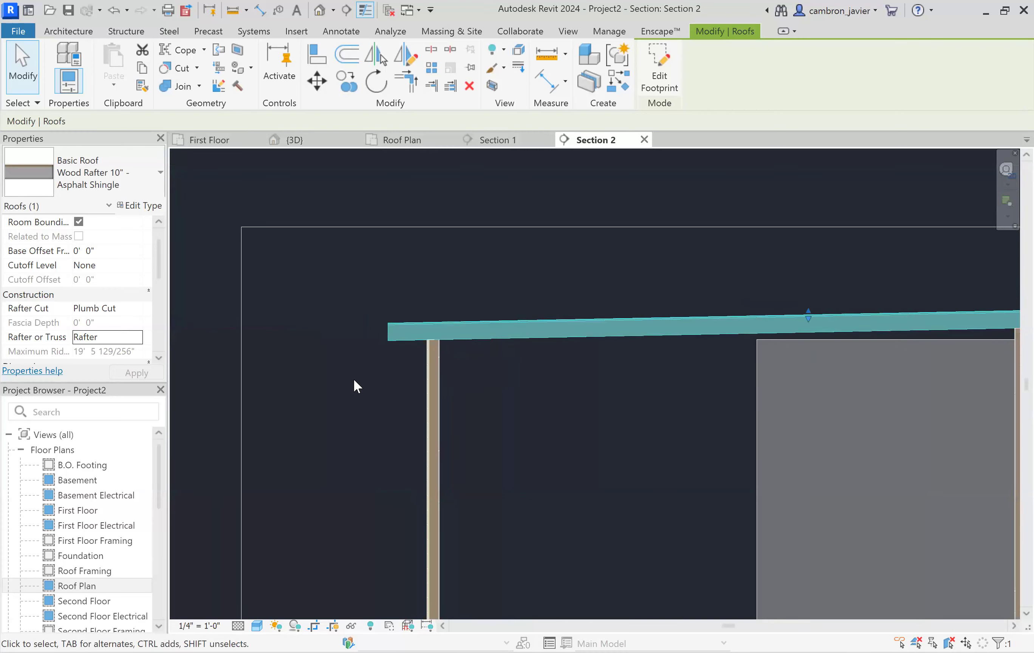
Step: Try to set the single-slope roof's Rafter Cut to Two Cut - Plumb
left_click(95, 306)
left_click(137, 307)
left_click(137, 309)
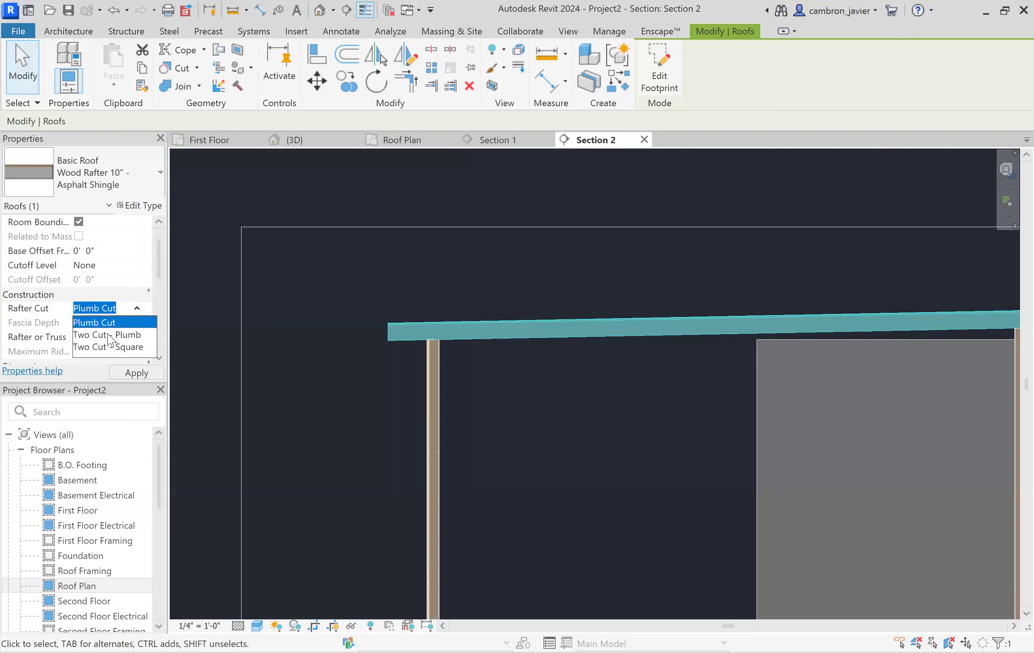
left_click(110, 335)
left_click(135, 373)
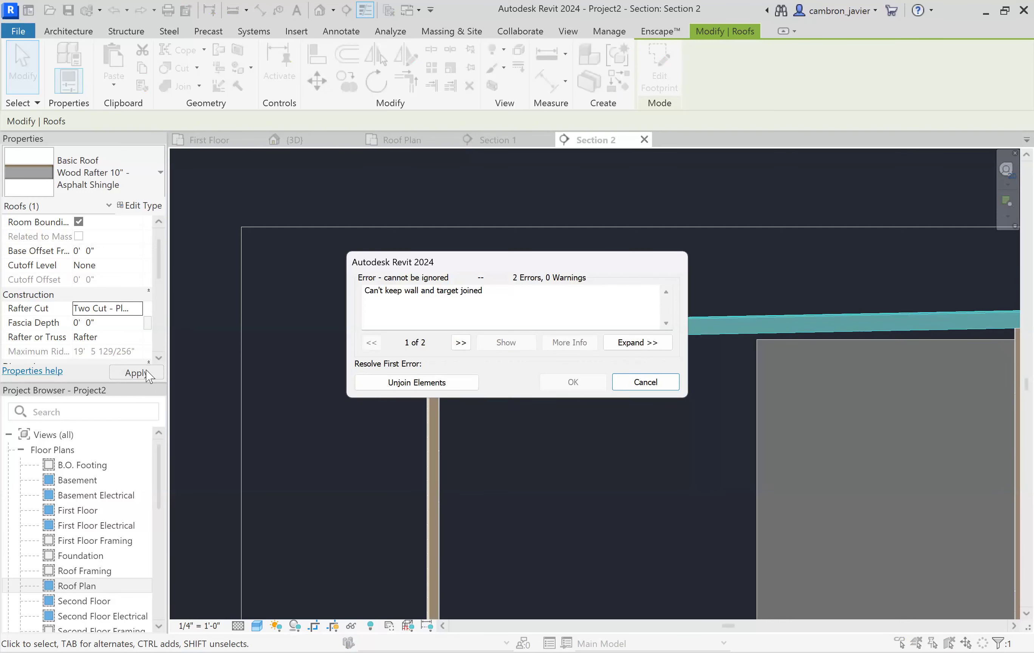
left_click(644, 382)
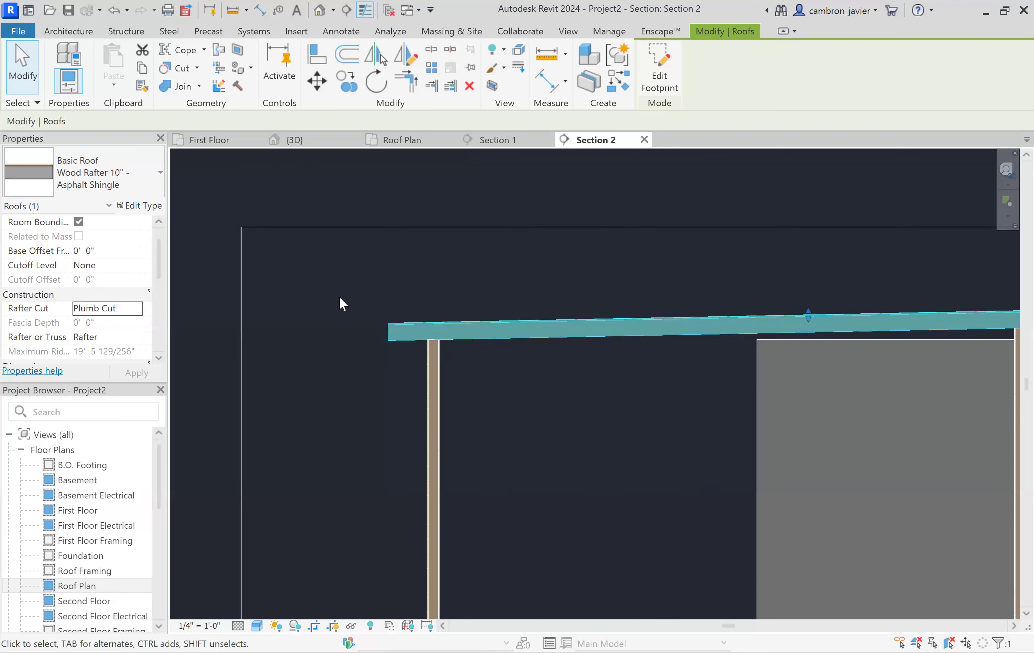
Step: Detach the top of the third building's high-side wall from the single-slope roof
scroll(340, 296, "down", 2)
left_click(693, 321)
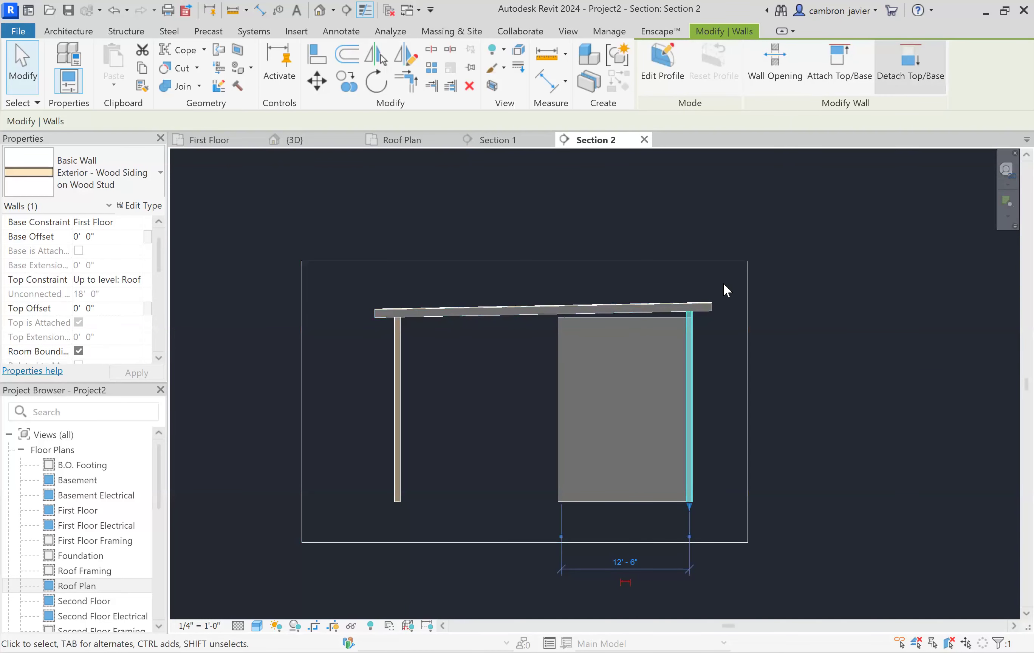
left_click(711, 327)
key("Escape")
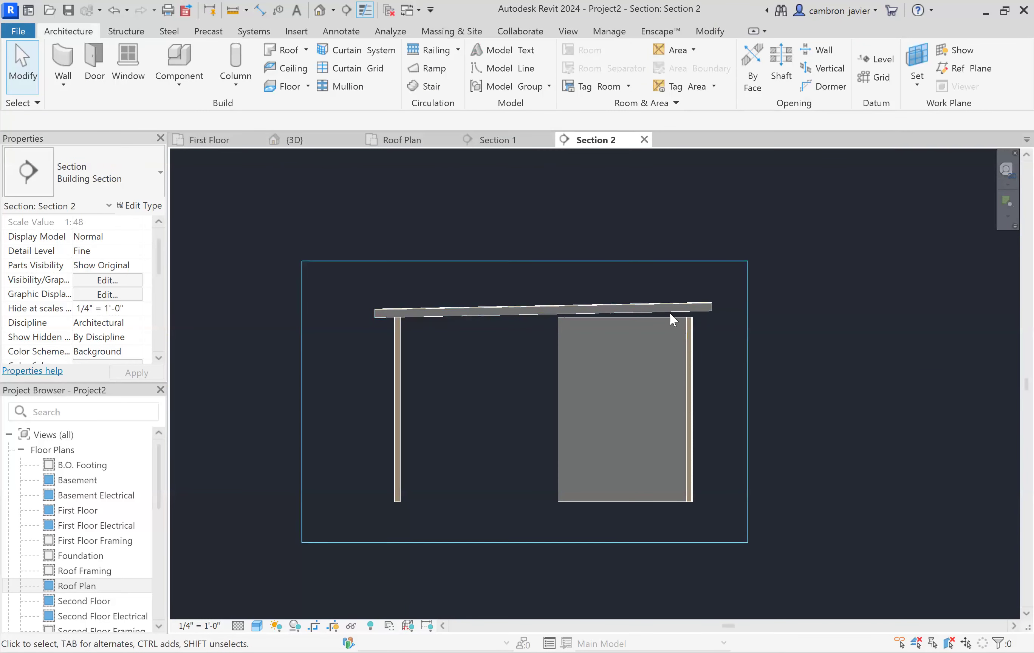
Step: Try the Two Cut - Plumb rafter cut on the roof again with the high-side wall detached
left_click(424, 310)
left_click(103, 312)
left_click(137, 308)
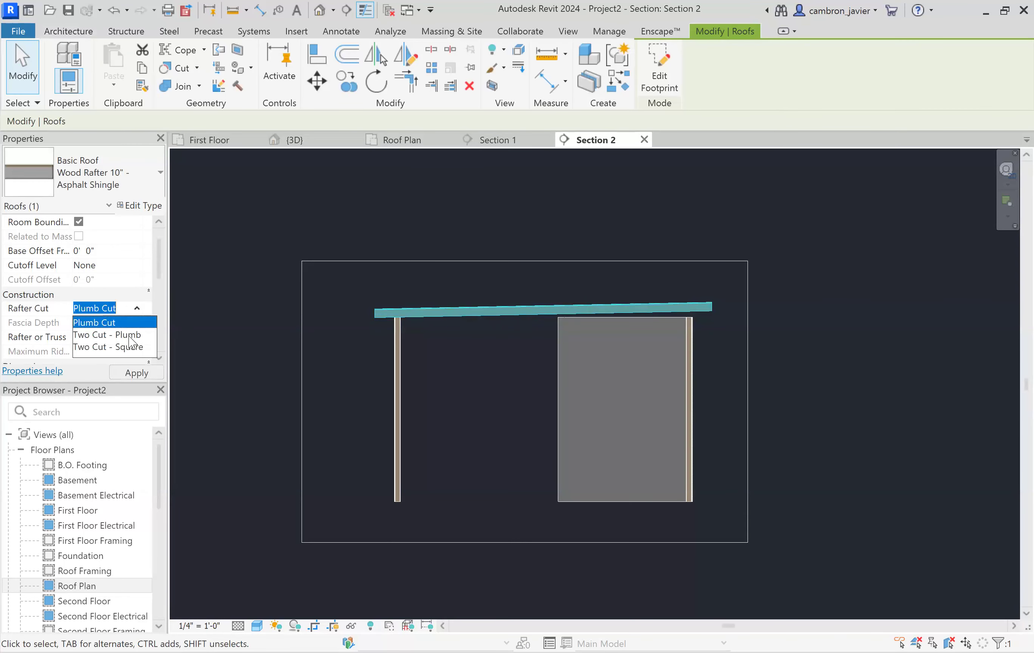
left_click(128, 335)
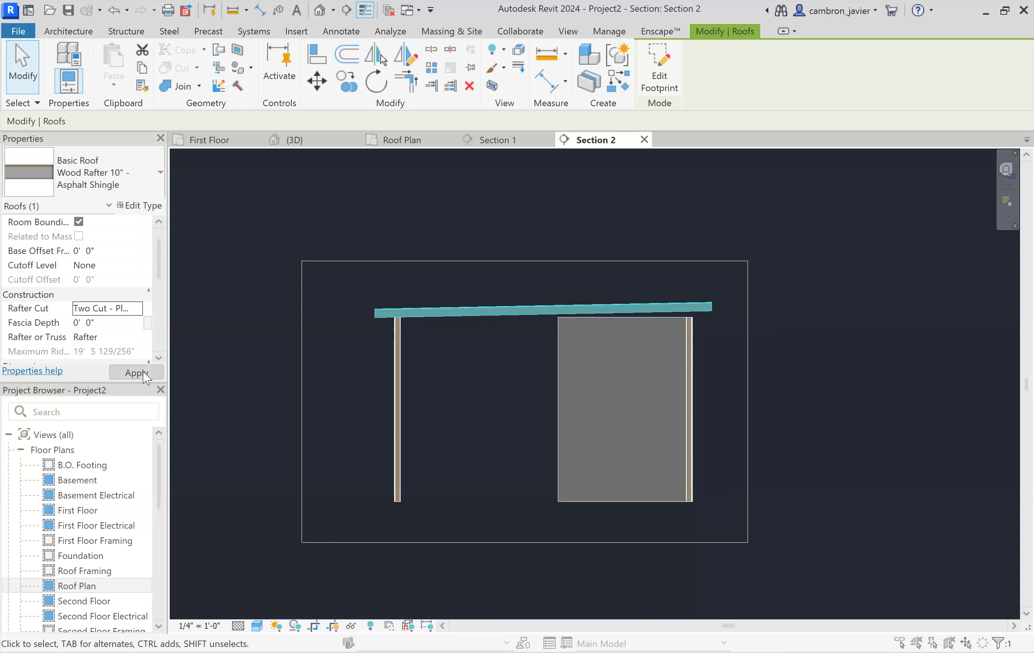
left_click(137, 373)
left_click(626, 383)
Step: Try to set the single-slope roof's Rafter Cut to Two Cut - Square
left_click(124, 312)
left_click(137, 308)
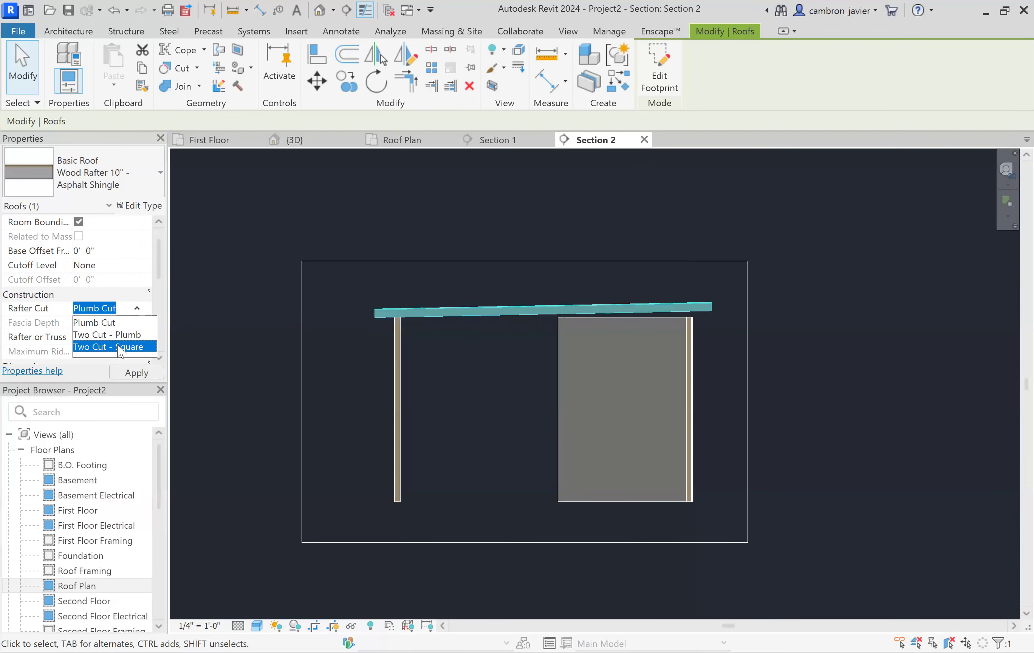
left_click(128, 348)
left_click(136, 374)
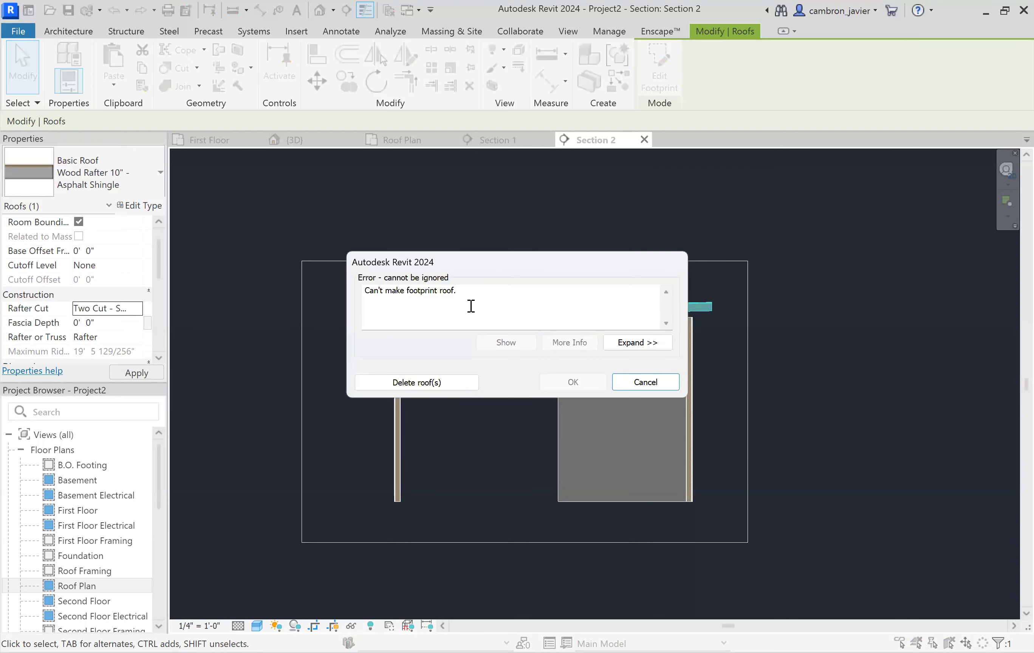
left_click(647, 382)
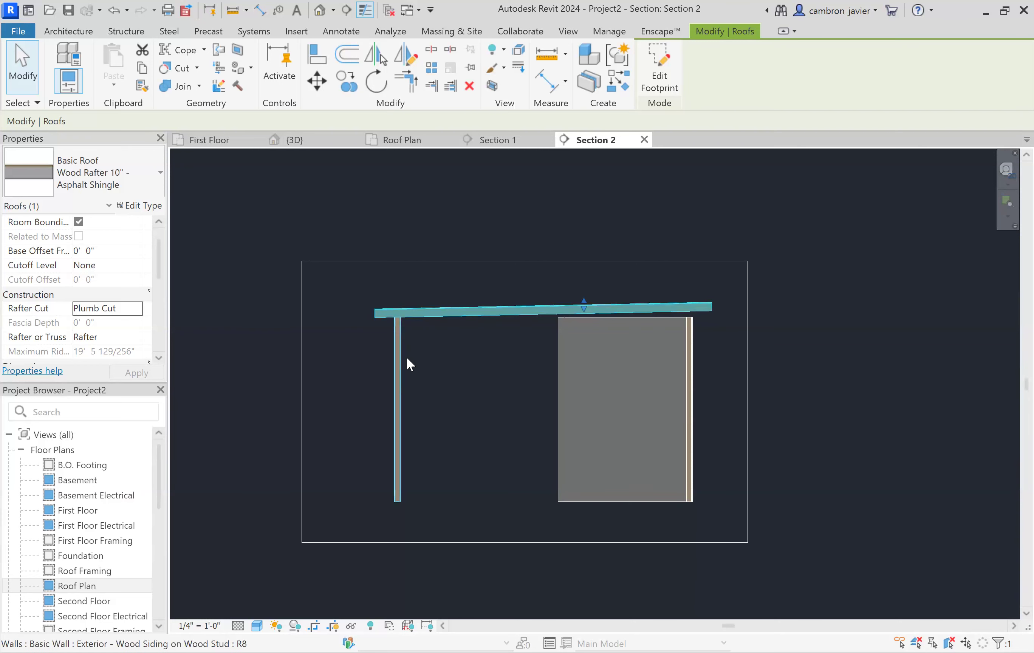
Step: Delete the single-slope roof from the third building
scroll(443, 329, "up", 3)
left_click(616, 272)
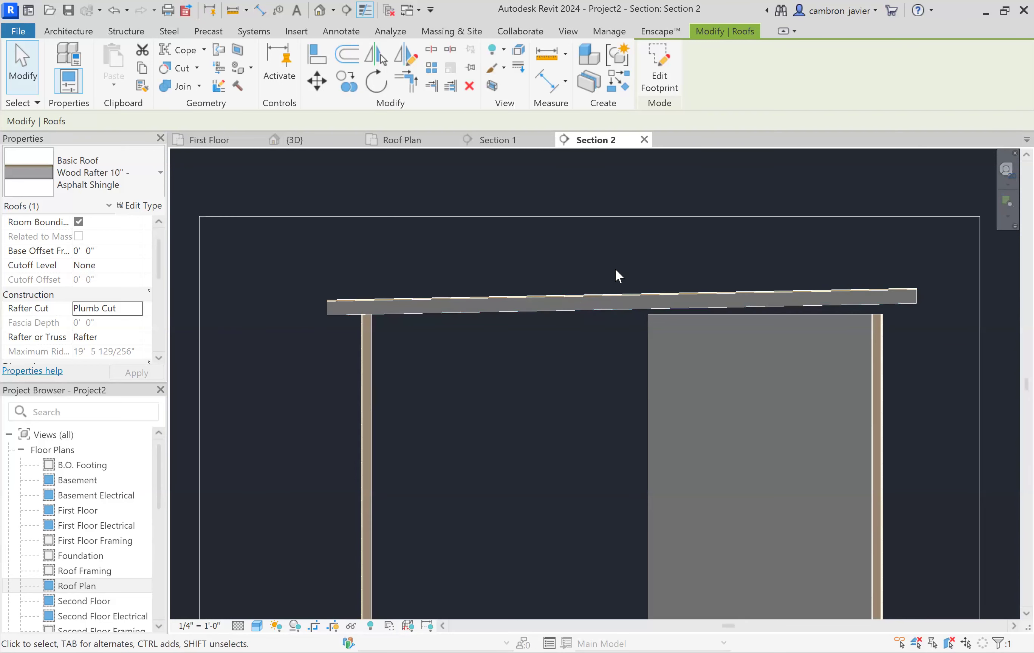
left_click(490, 308)
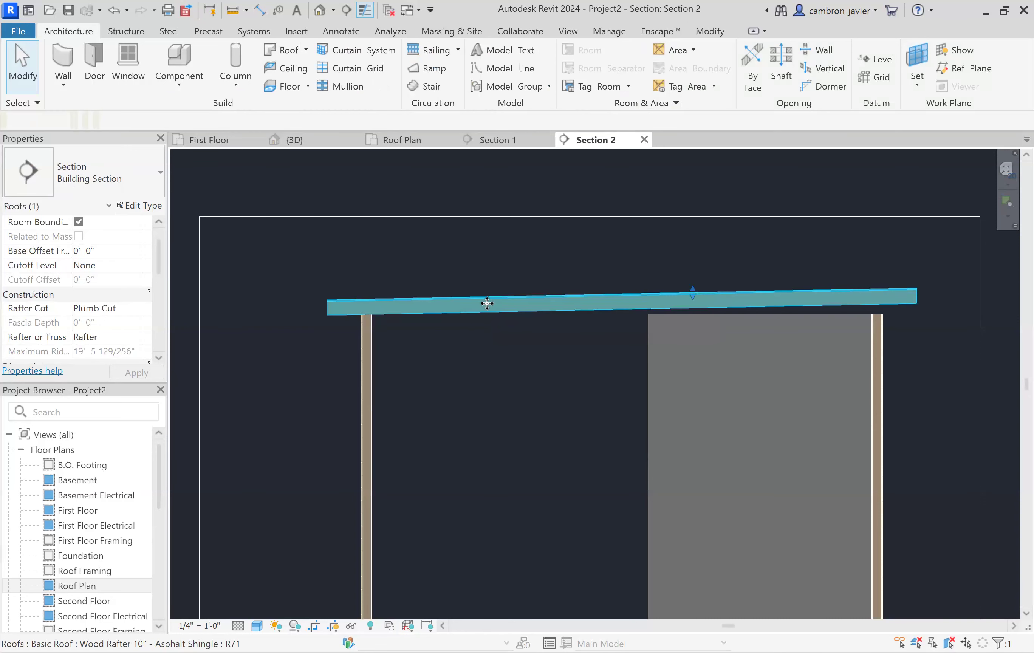
left_click(481, 272)
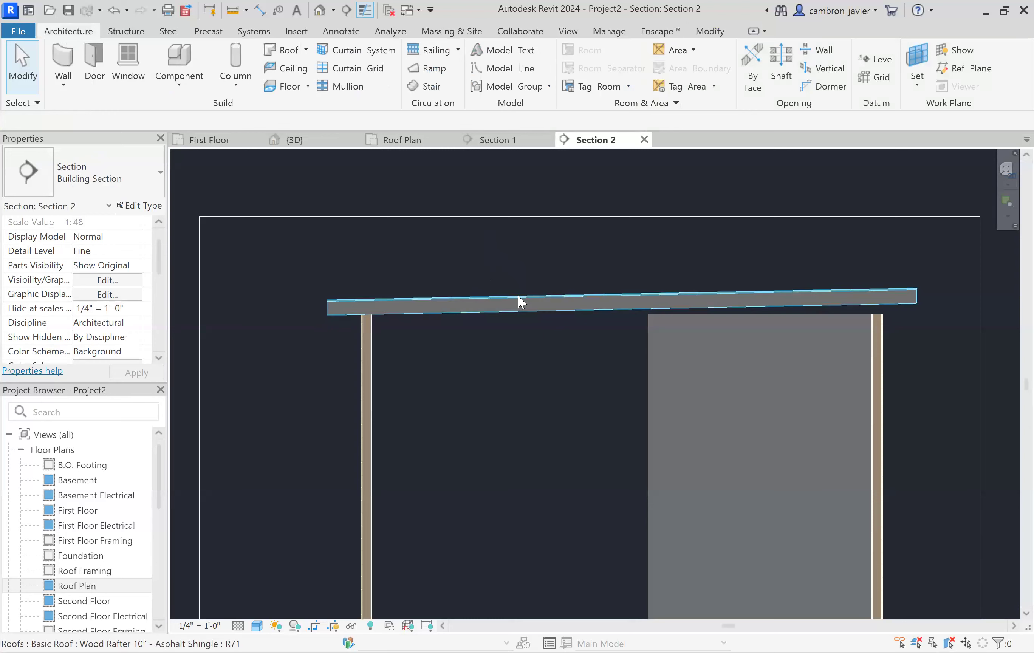
left_click(518, 296)
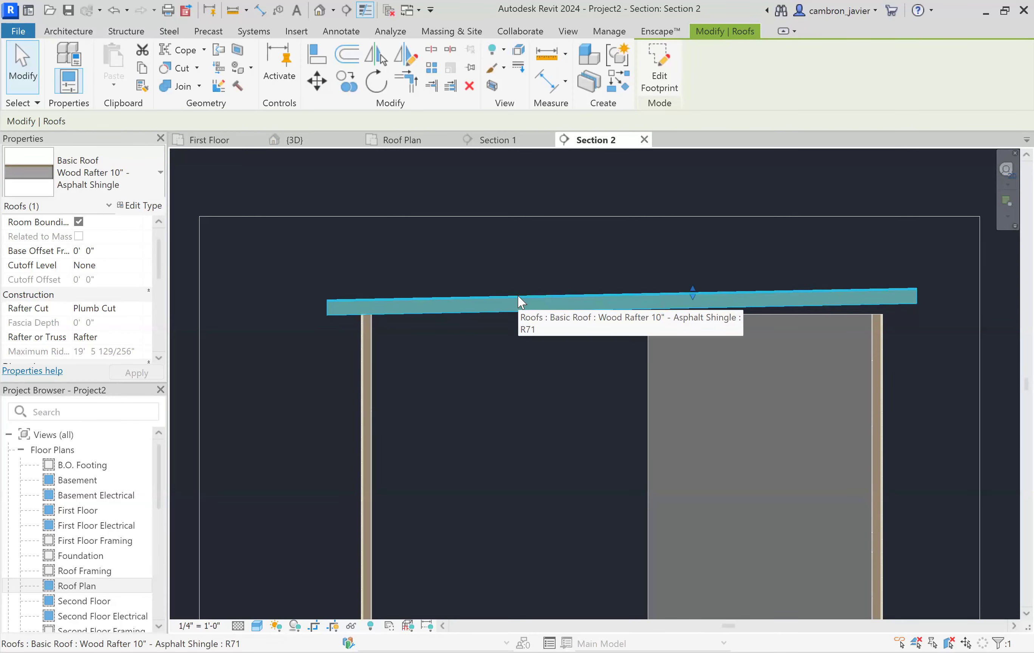
key("Delete")
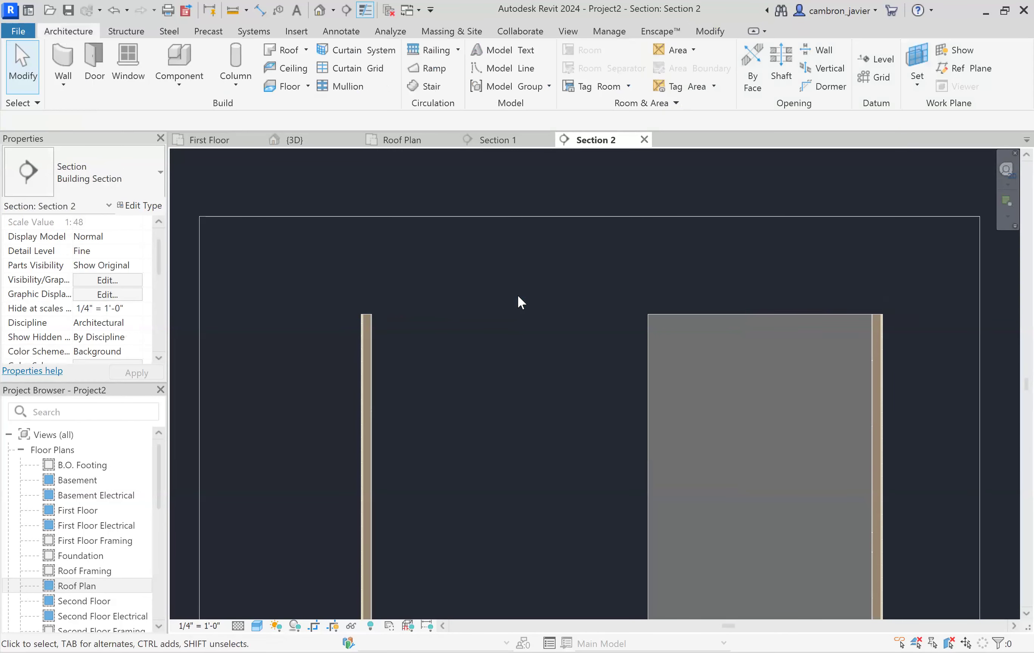
Step: Start a new footprint roof on the third building with slope-defining boundaries along both north walls, 2' overhang, extended to wall core
left_click(425, 140)
scroll(514, 411, "down", 2)
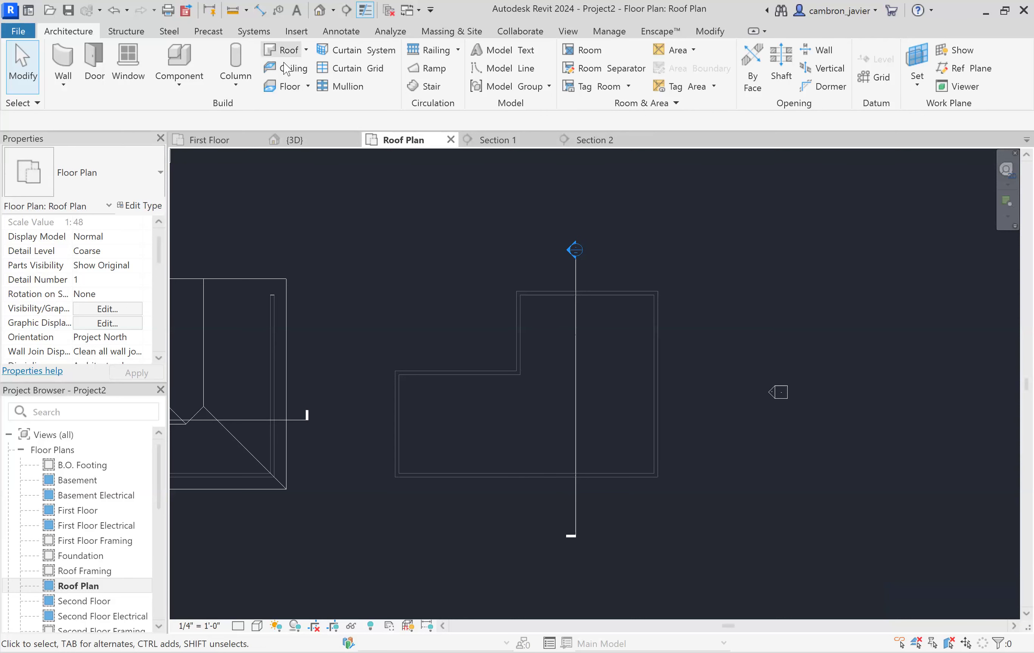
left_click(284, 51)
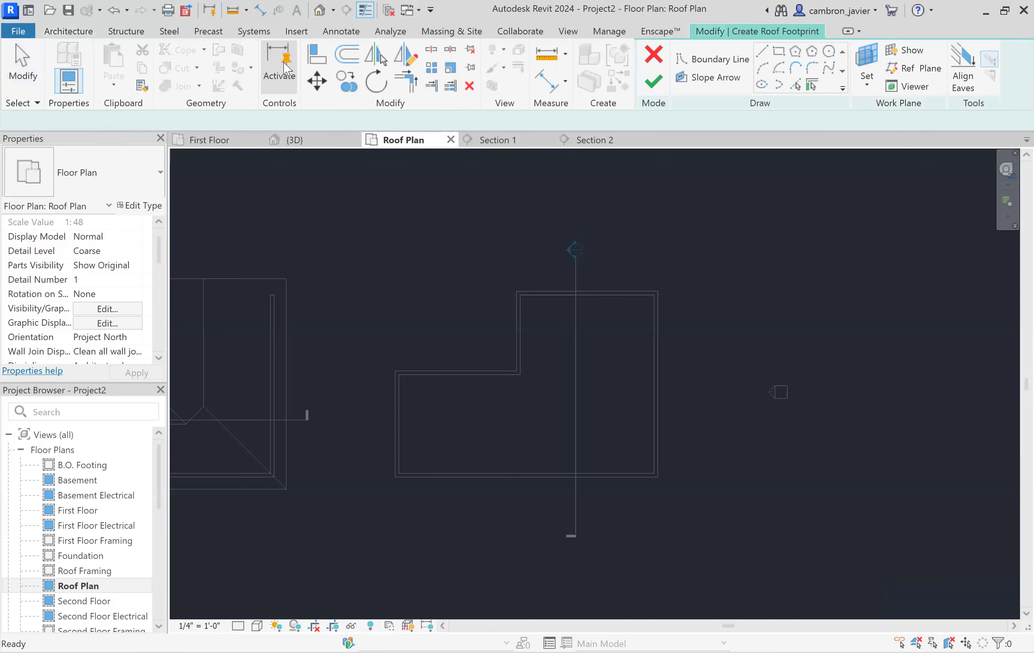
scroll(552, 239, "up", 2)
scroll(492, 244, "up", 1)
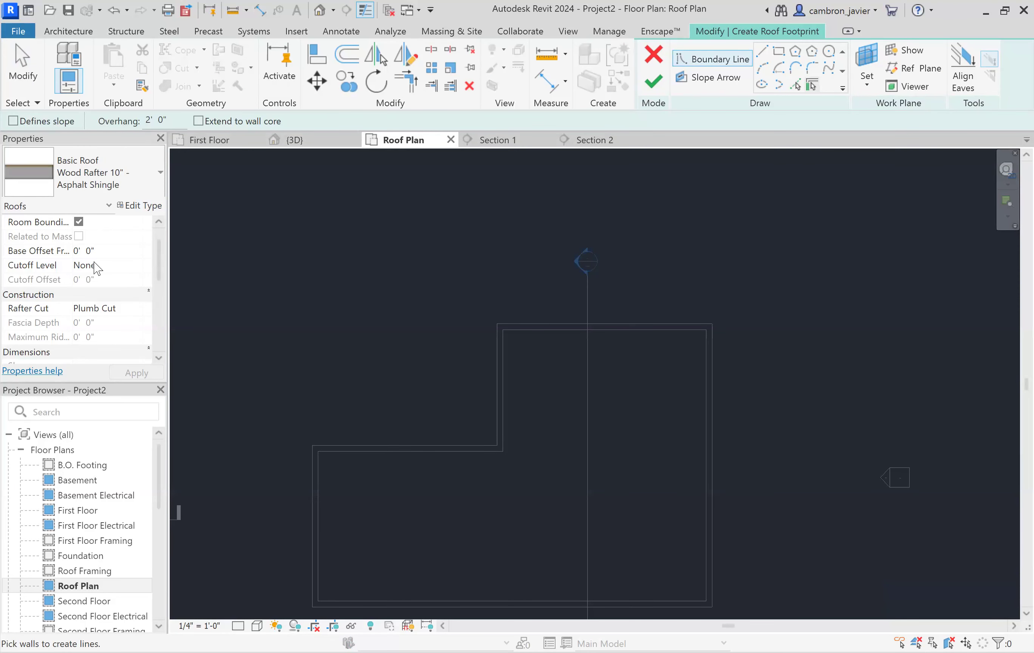
left_click(13, 121)
left_click(198, 120)
scroll(529, 310, "down", 1)
left_click(544, 322)
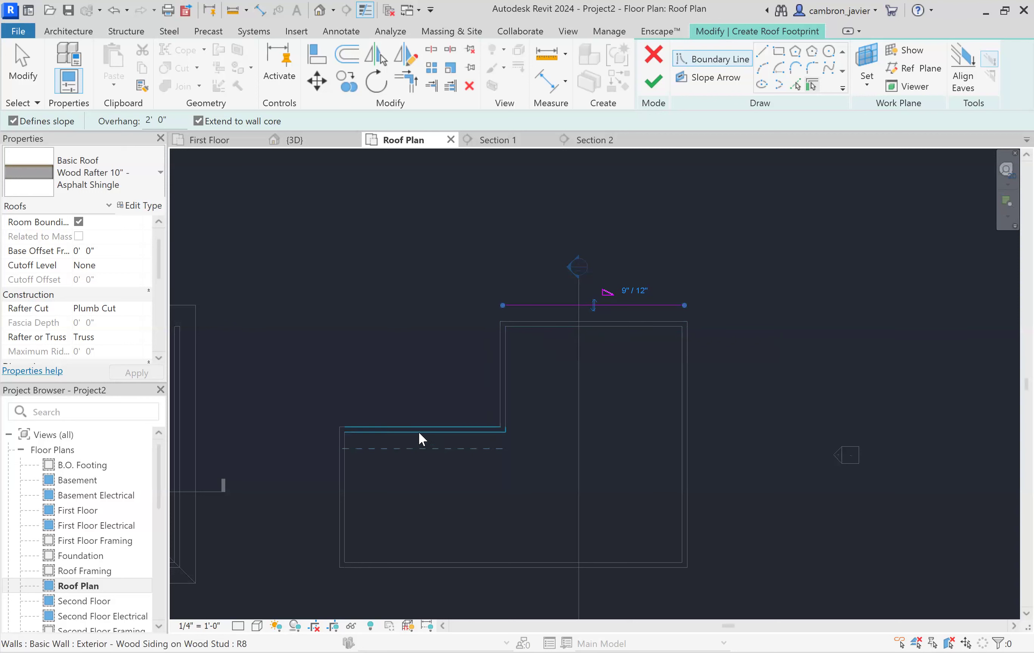
left_click(402, 423)
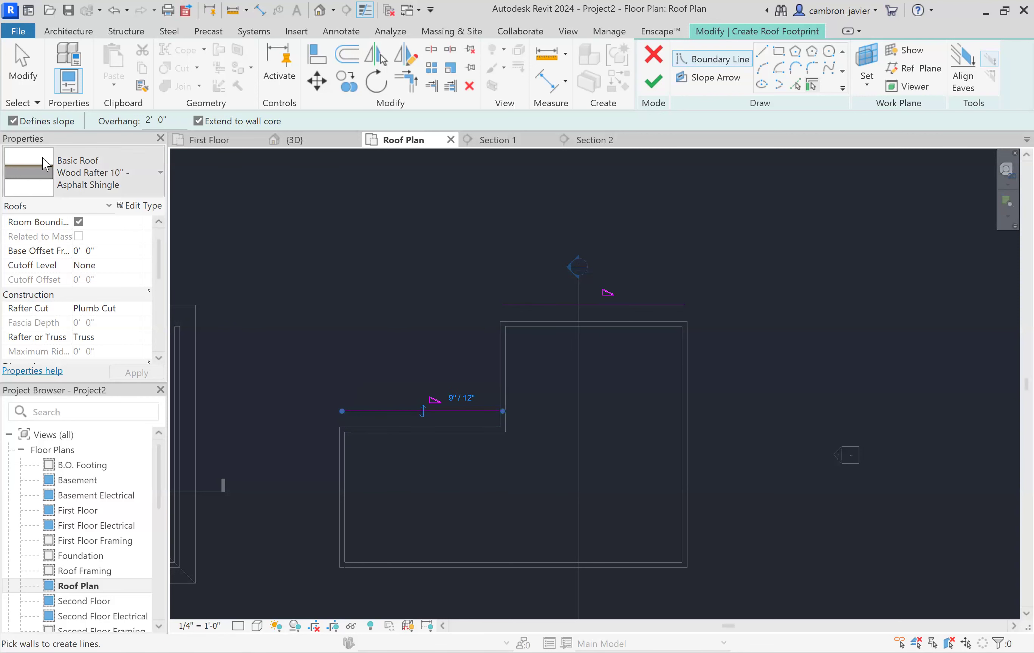
Step: Complete the roof boundary along the remaining four walls of the third building with non-sloping lines
left_click(13, 122)
left_click(492, 344)
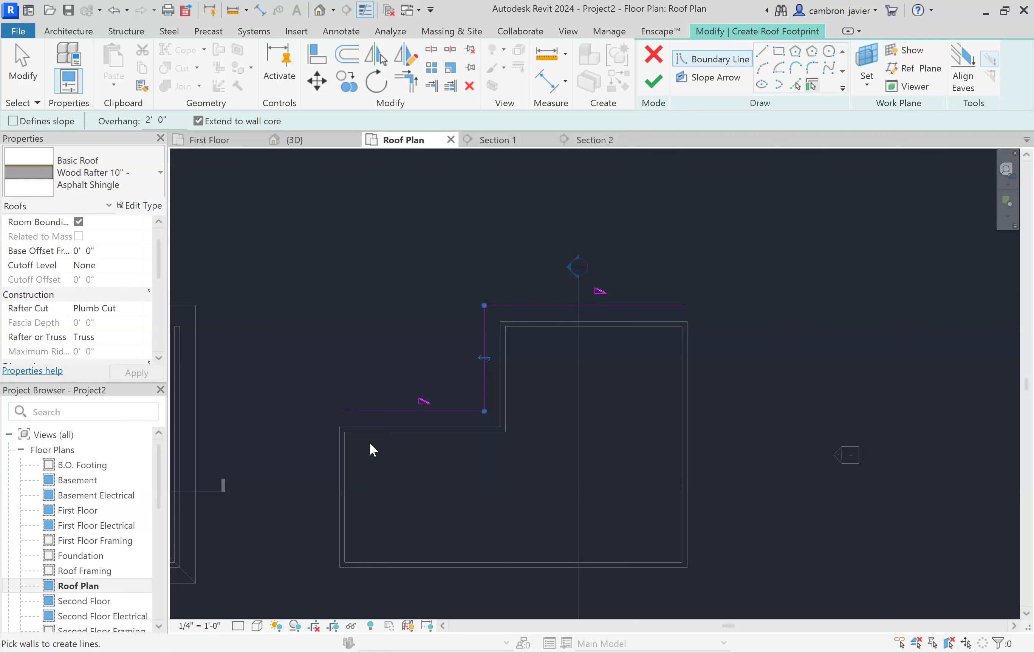
left_click(343, 468)
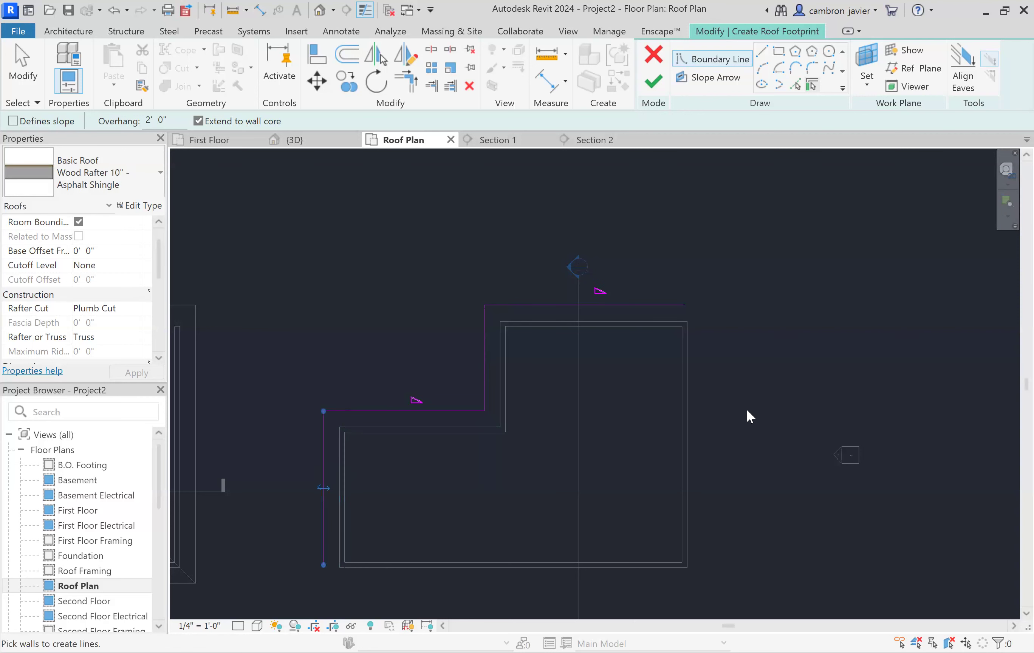
left_click(681, 387)
left_click(633, 570)
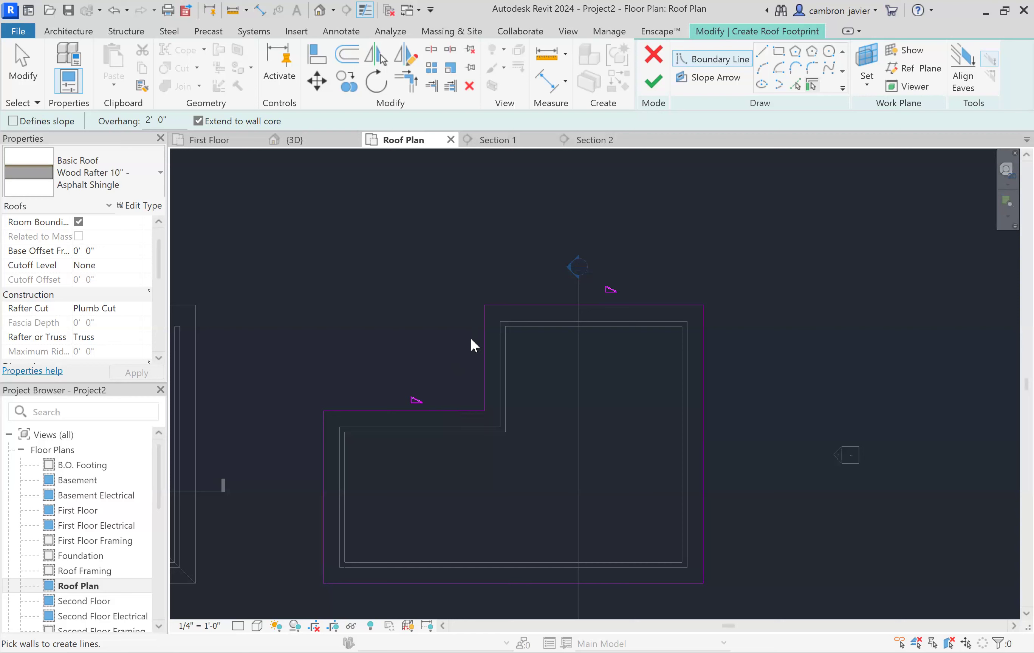
Step: Set the slope of both north boundary lines to 2% and finish the third building's roof
key("Escape")
left_click(472, 410)
left_click(531, 303, "ctrl")
left_click(100, 308)
left_click_drag(122, 308, 76, 308)
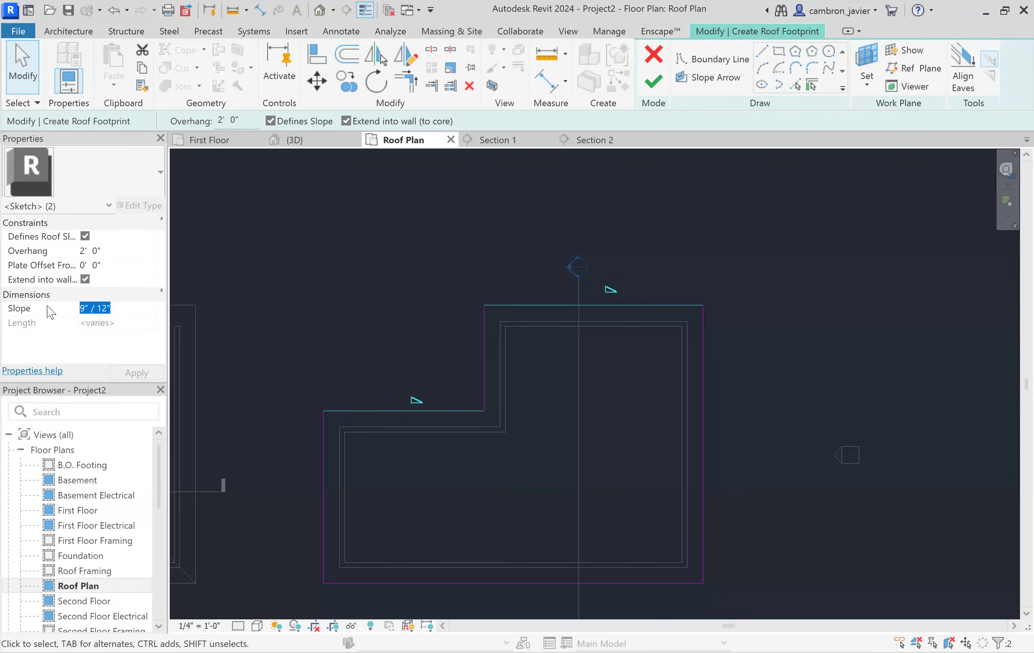
type("2")
type("%")
left_click(134, 374)
left_click(355, 356)
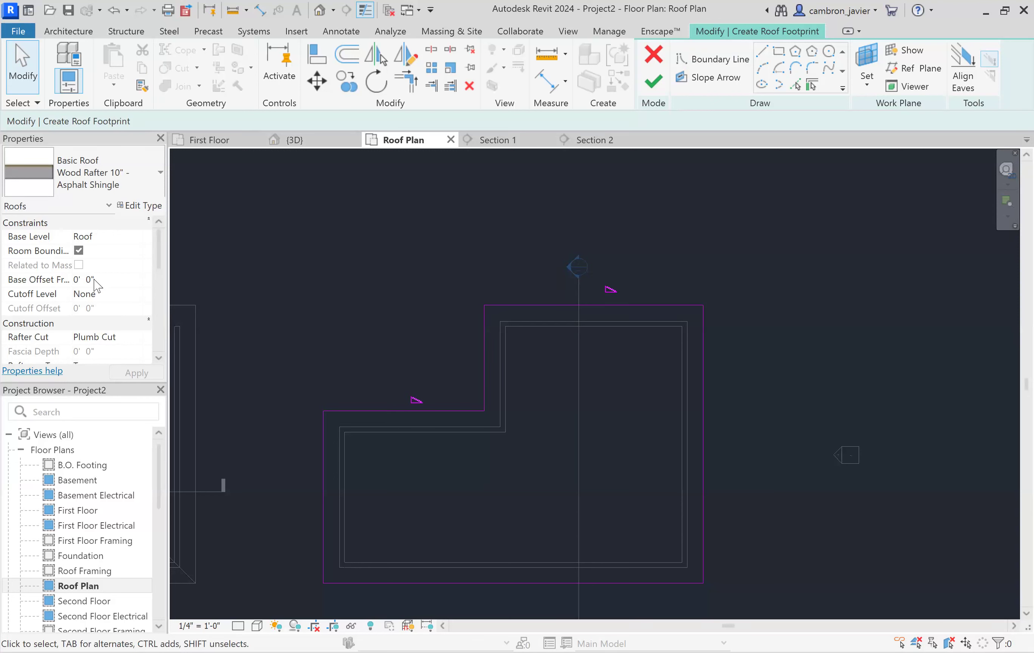
left_click(653, 82)
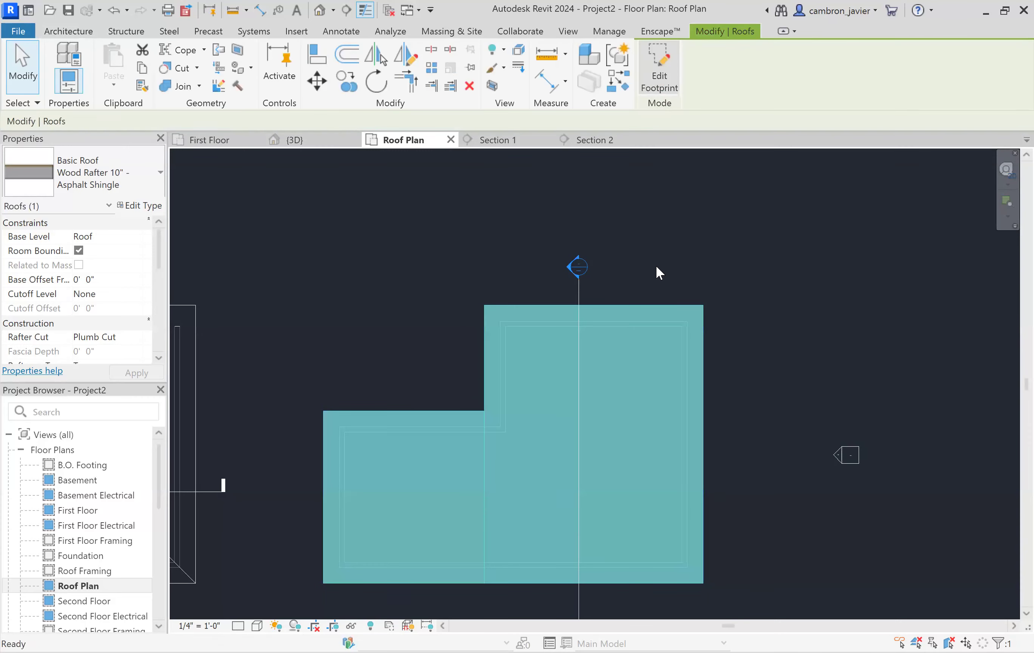
left_click(656, 270)
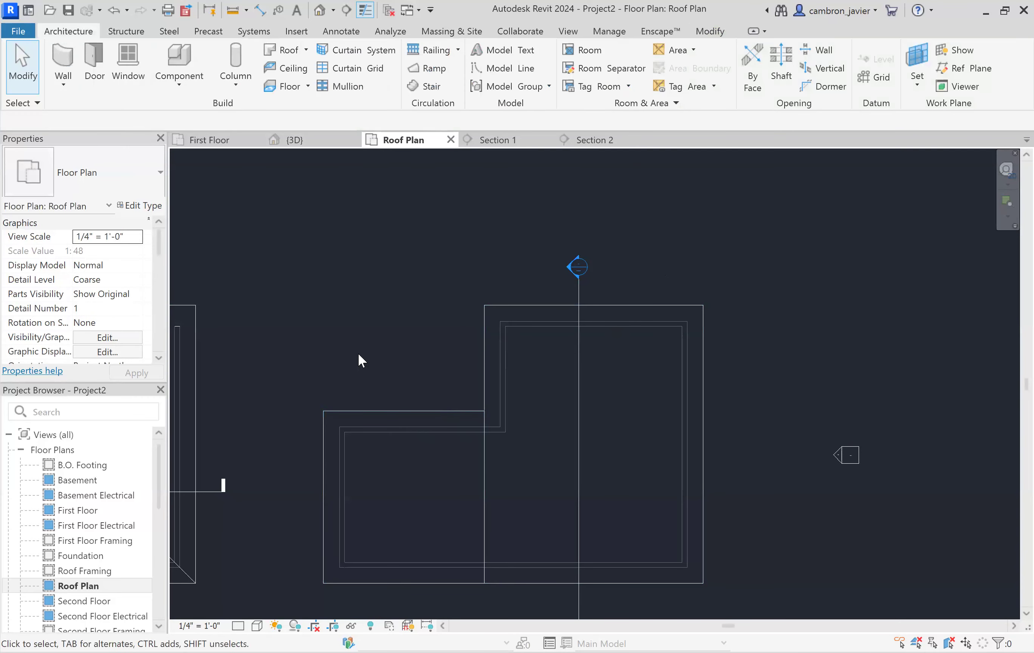
Step: Change the new low-slope roof's Rafter or Truss setting to Rafter in the Section 2 view
left_click(301, 140)
left_click(594, 139)
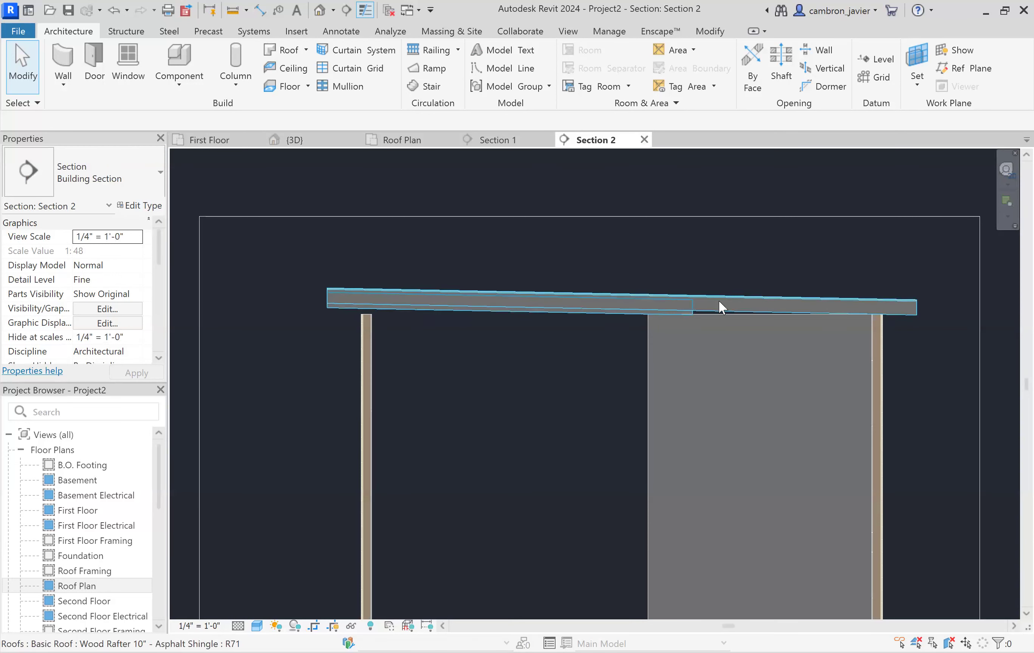
scroll(765, 271, "up", 4)
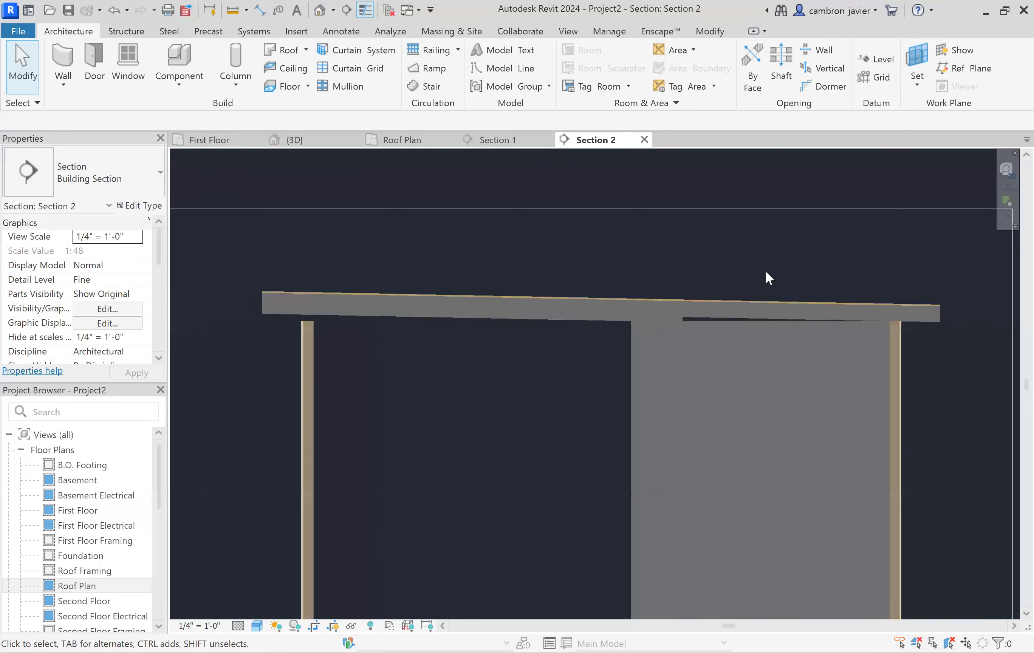
left_click(648, 322)
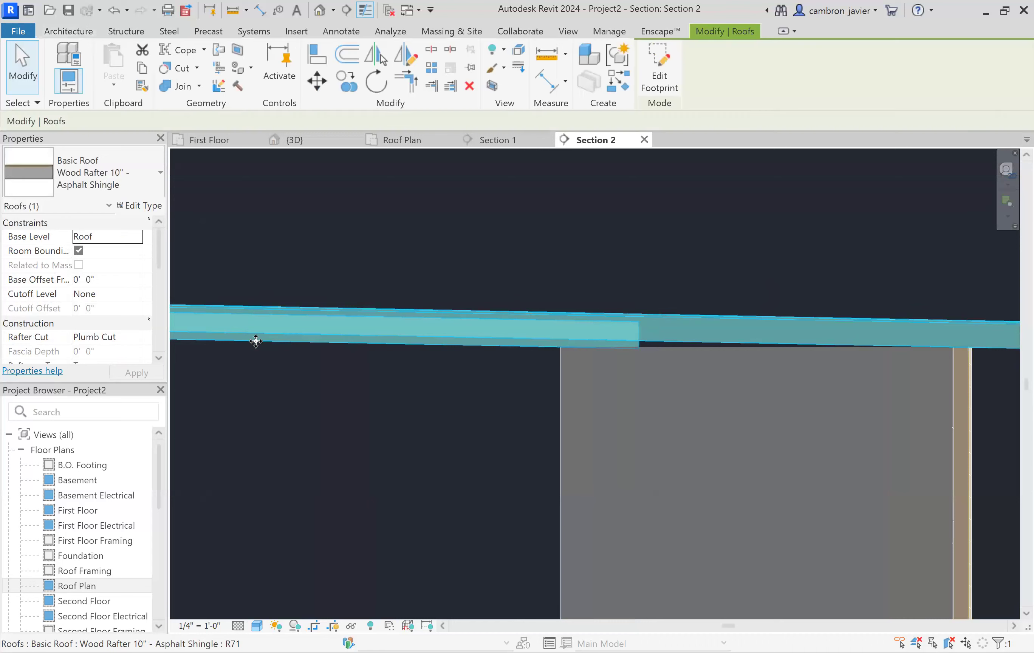
left_click(129, 337)
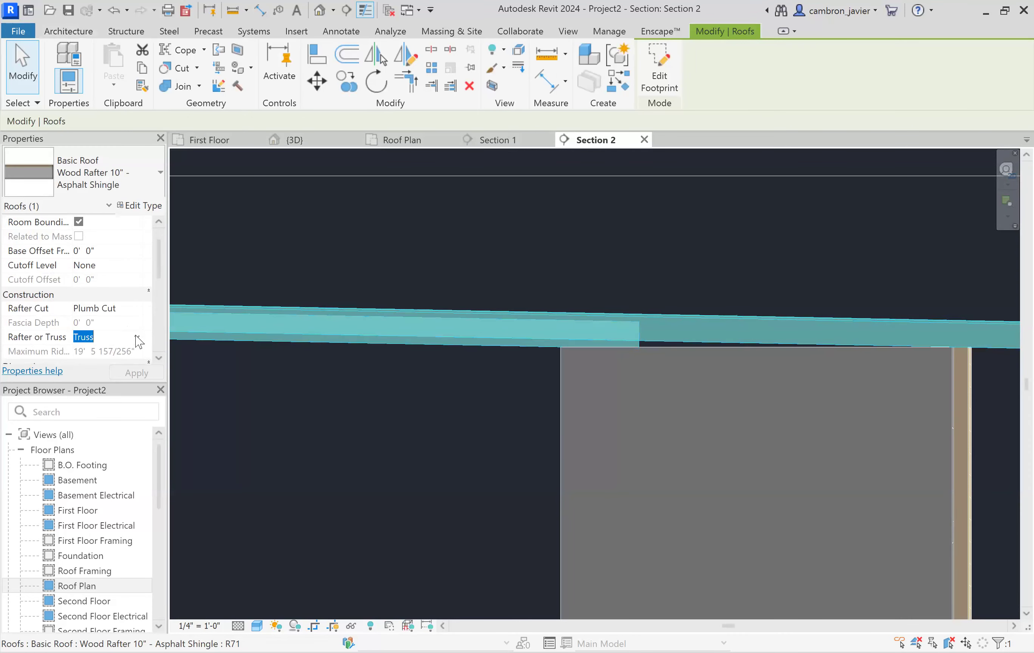
left_click(137, 336)
left_click(86, 362)
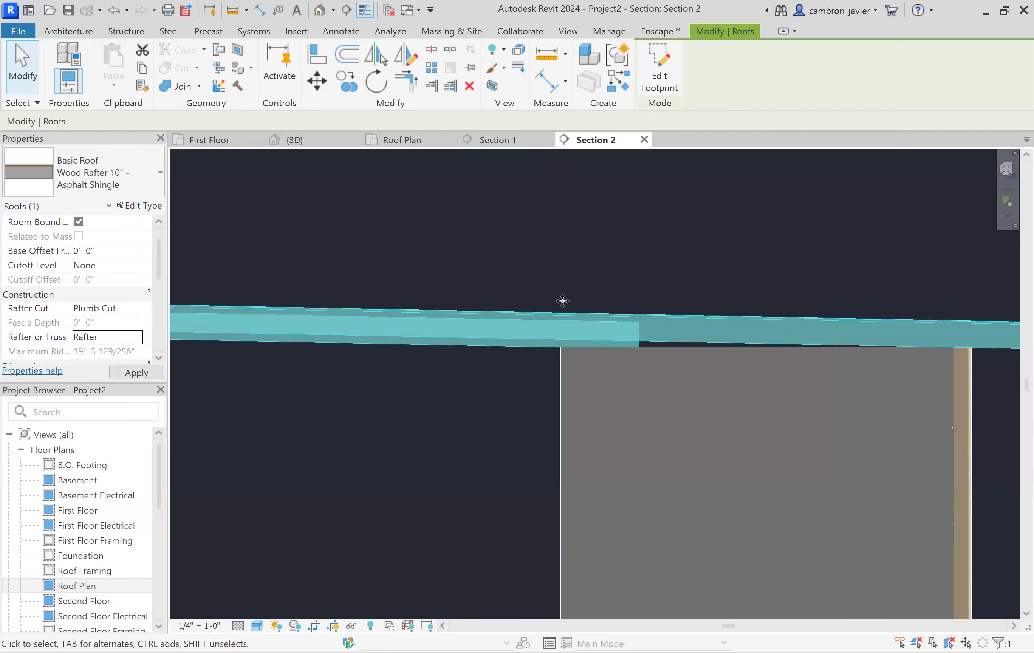
left_click(628, 252)
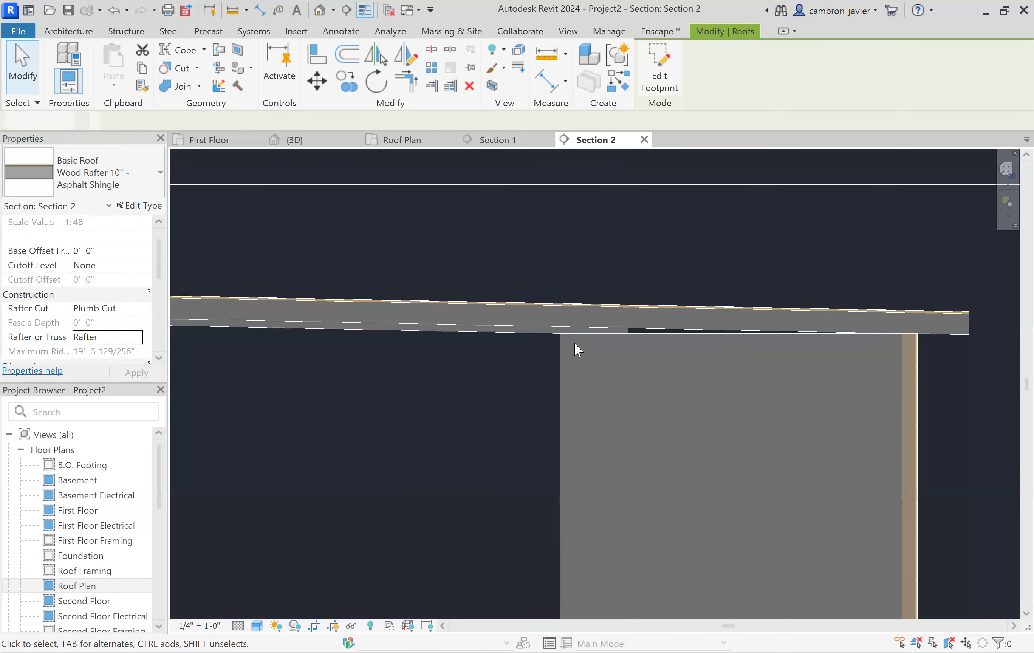
Step: Examine in Section 2 and the roof plan how the low-slope roof planes bear on the outer and inner-corner walls
scroll(837, 281, "down", 1)
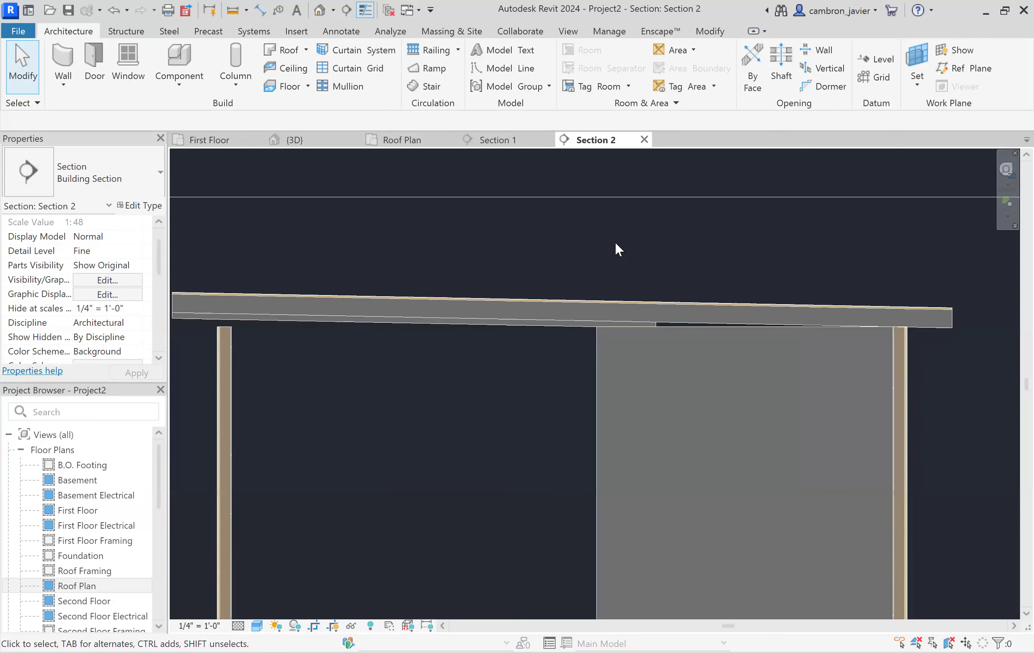
scroll(616, 305, "up", 3)
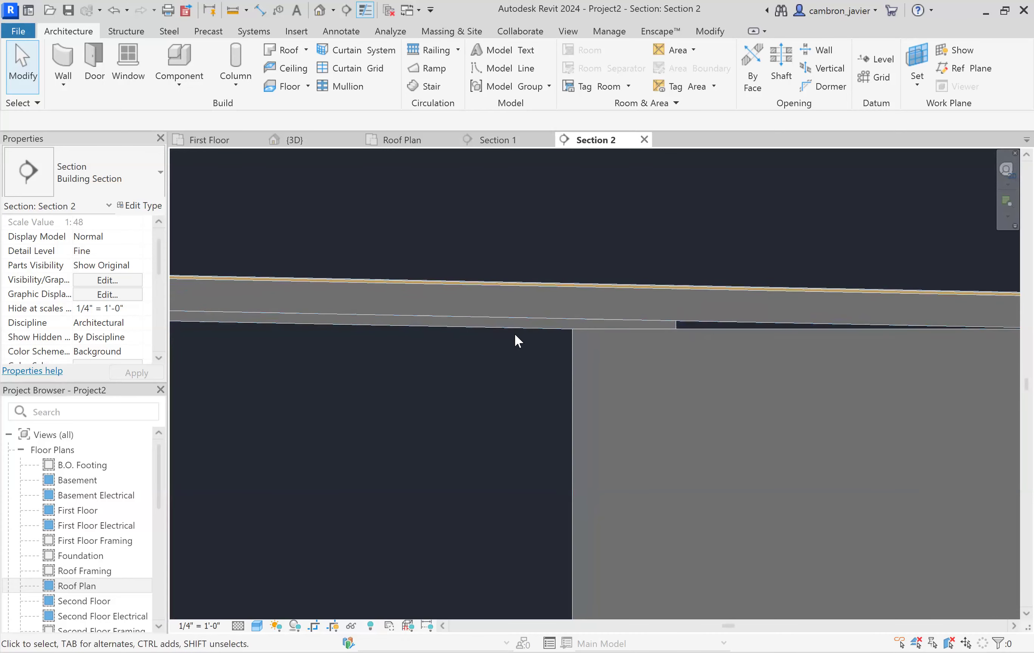
scroll(489, 298, "down", 3)
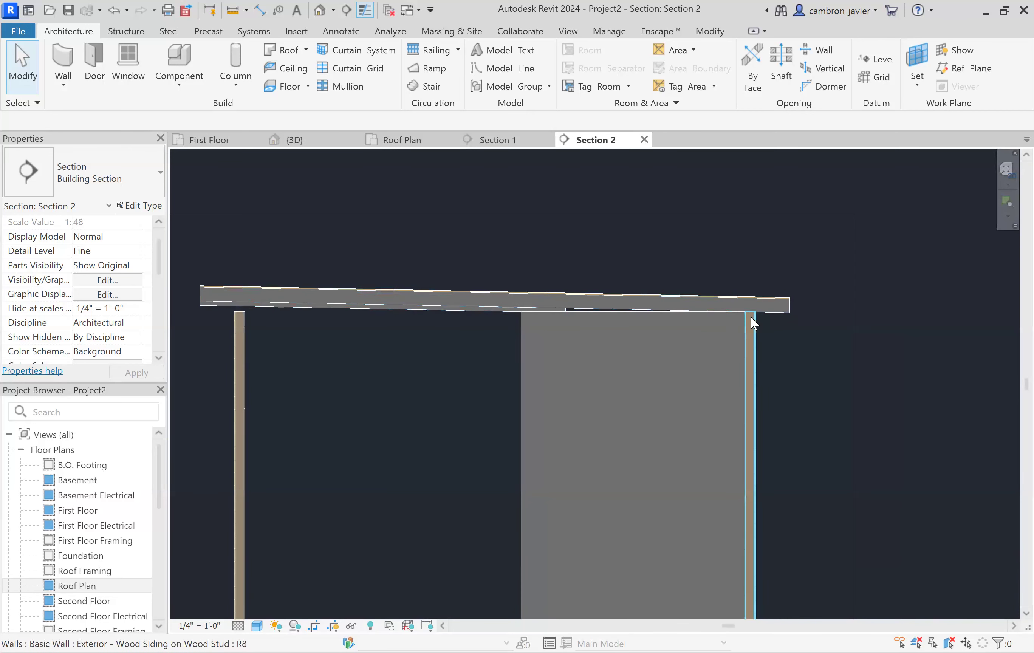
scroll(746, 312, "up", 5)
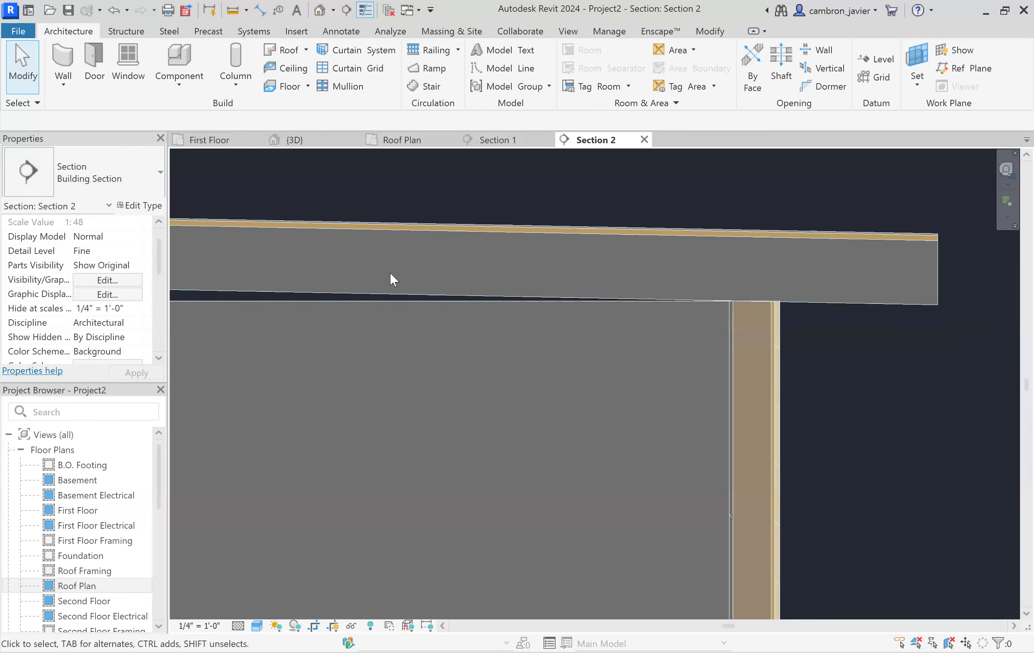
scroll(903, 331, "down", 5)
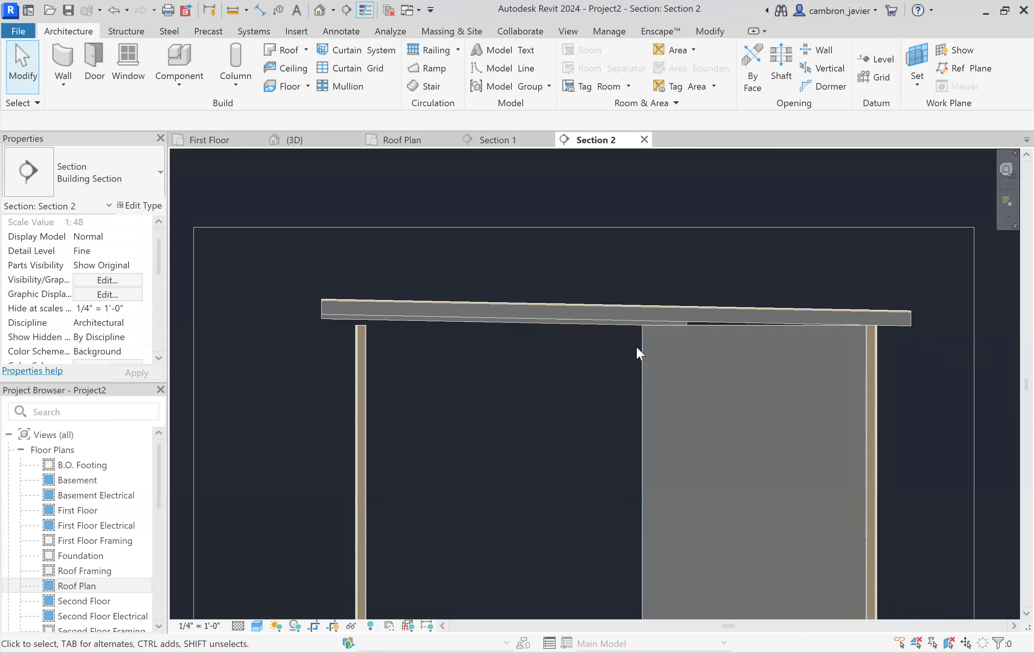
left_click(418, 140)
scroll(410, 427, "up", 3)
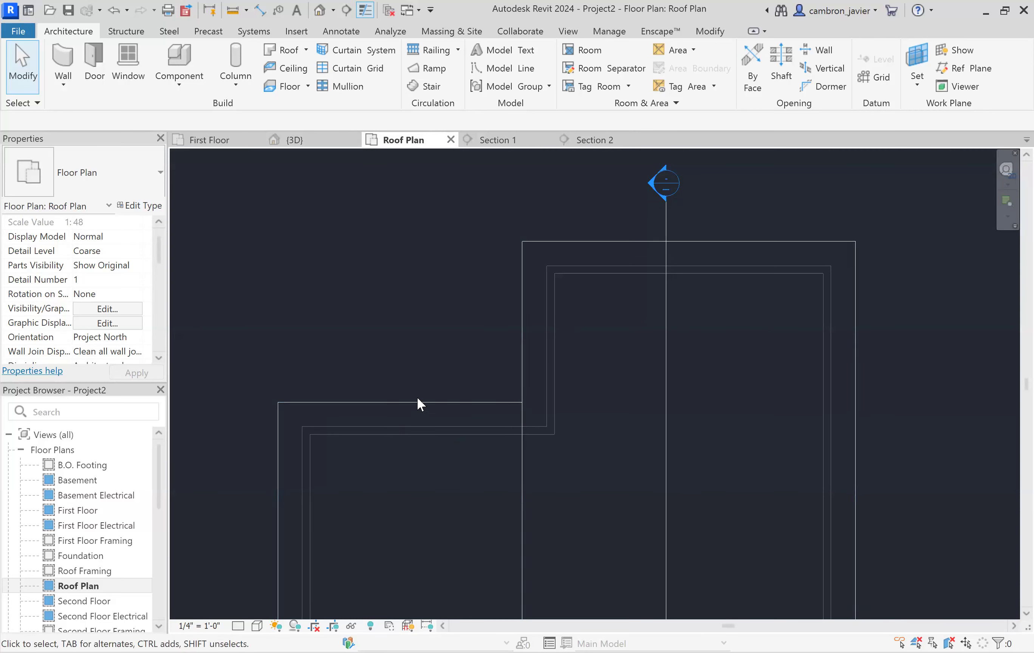
scroll(523, 416, "down", 2)
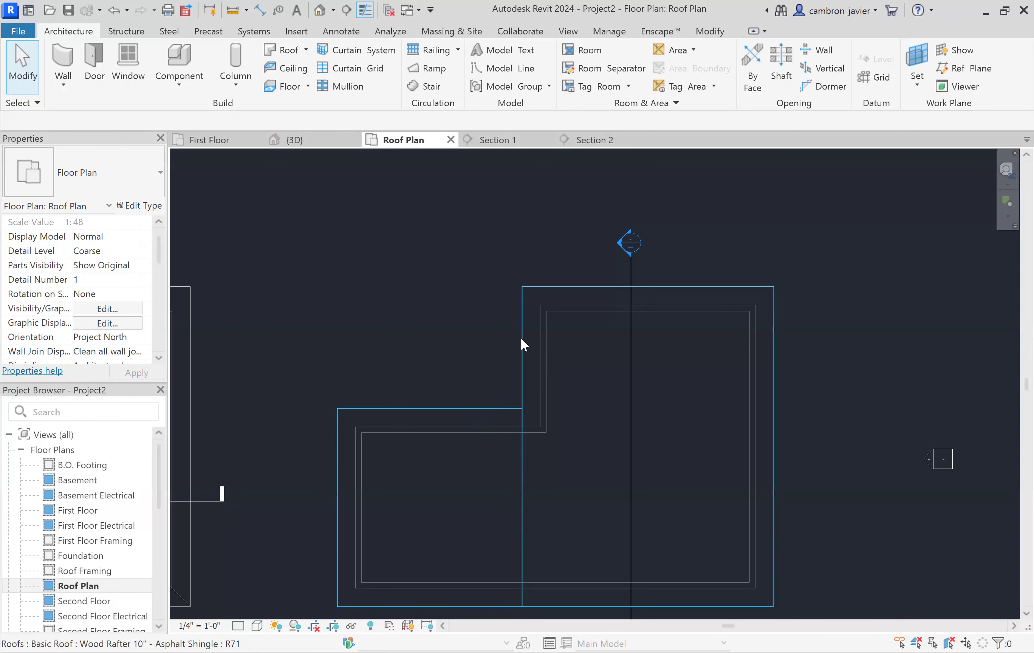
left_click(595, 139)
scroll(682, 329, "up", 5)
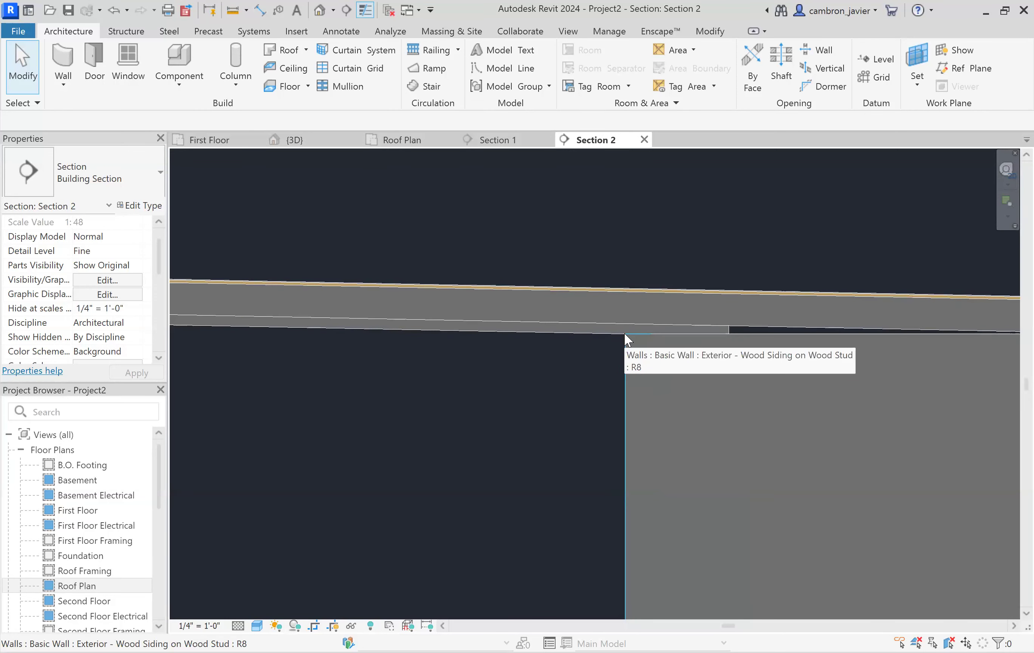
scroll(624, 332, "down", 3)
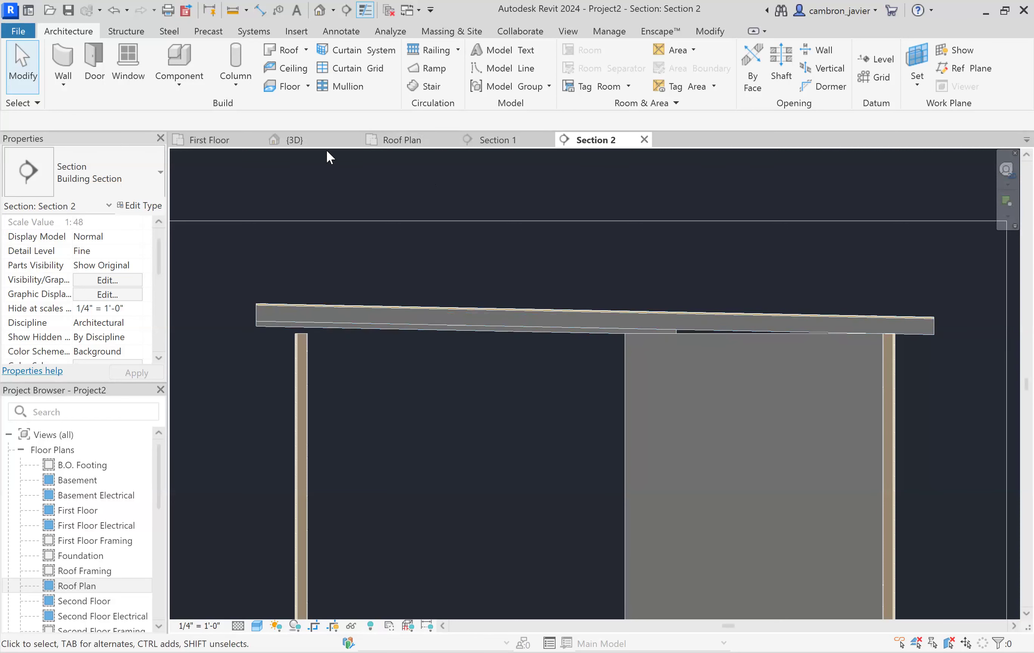
Step: Inspect in 3D the height step between the two roof planes at the third building's inner corner
left_click(285, 141)
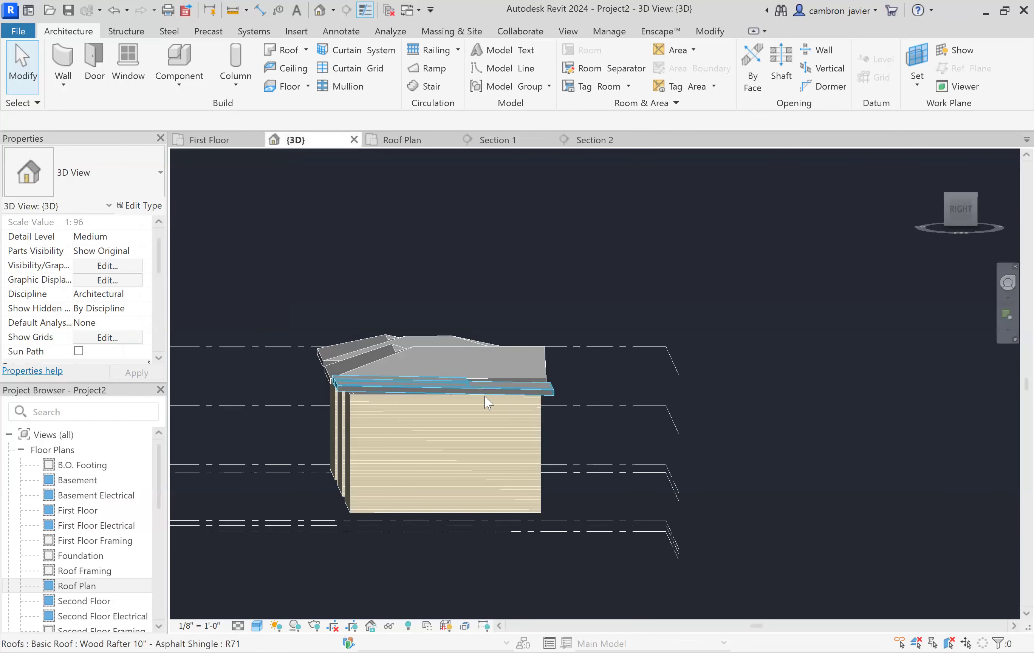
scroll(471, 376, "up", 3)
scroll(482, 365, "up", 3)
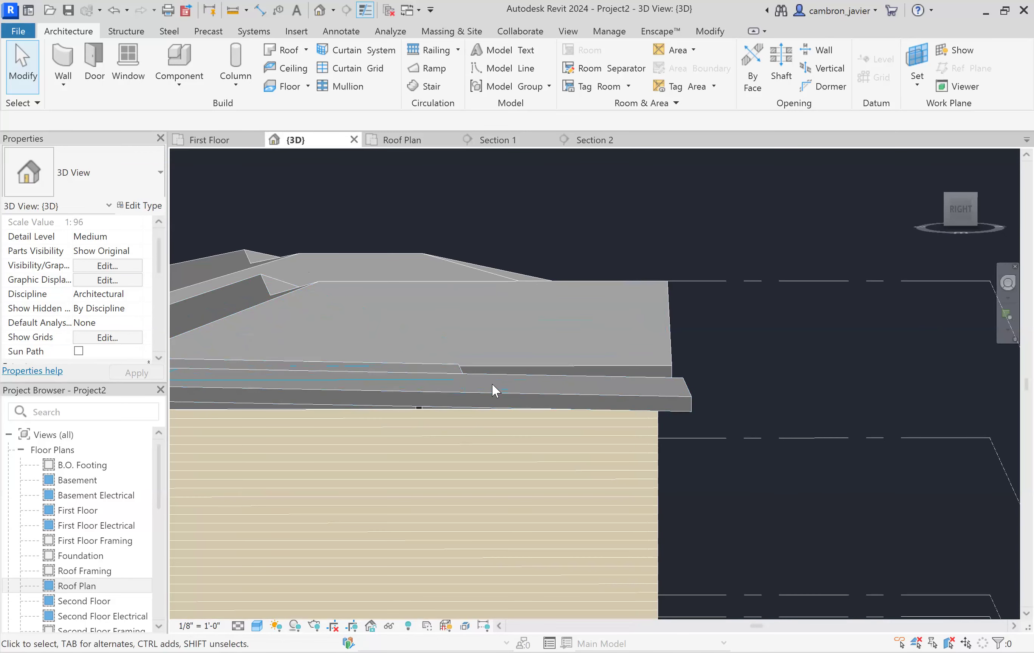
left_click(497, 380)
middle_click_drag(468, 381, 194, 414, "shift")
scroll(432, 408, "up", 3)
scroll(539, 385, "up", 2)
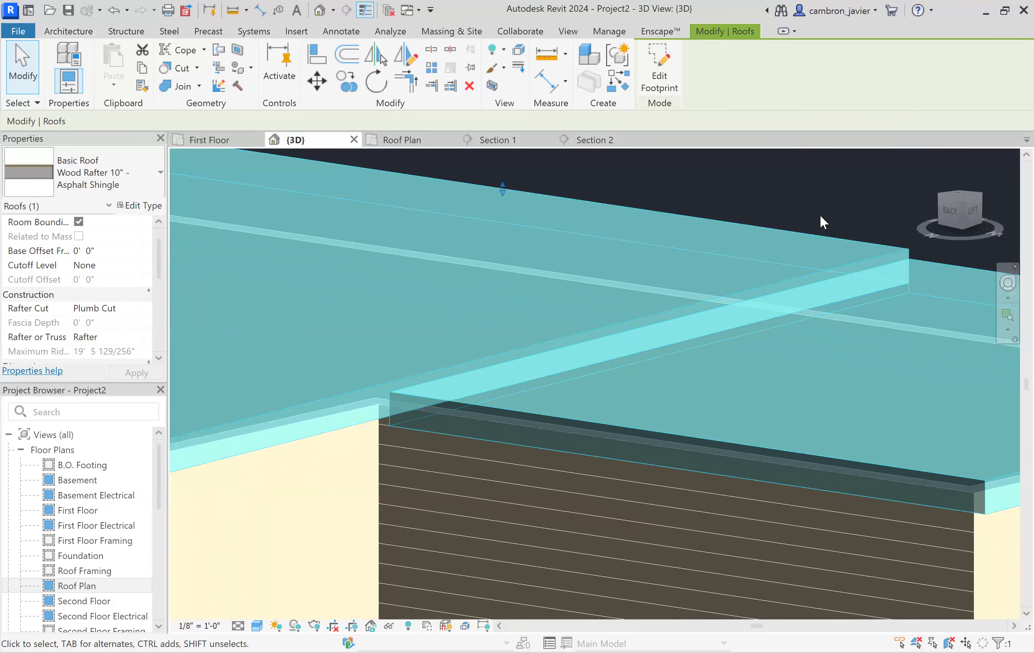
left_click(820, 214)
Step: Examine the underside of the roof along the inner-corner wall and the overall two-plane roof from above
middle_click_drag(513, 364, 585, 285, "shift")
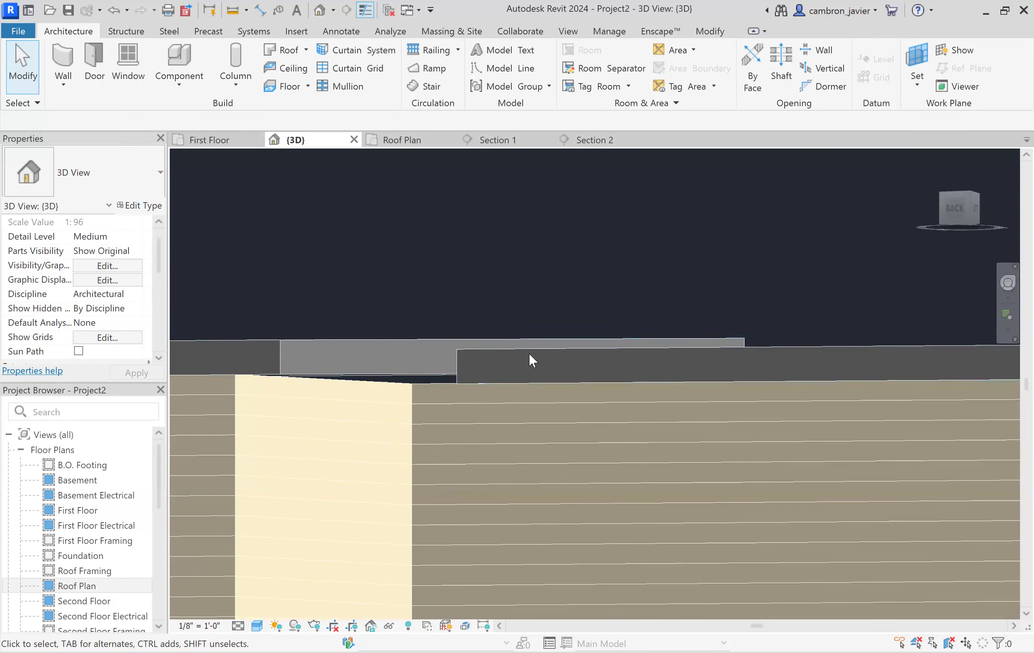
scroll(582, 366, "down", 1)
scroll(583, 362, "down", 1)
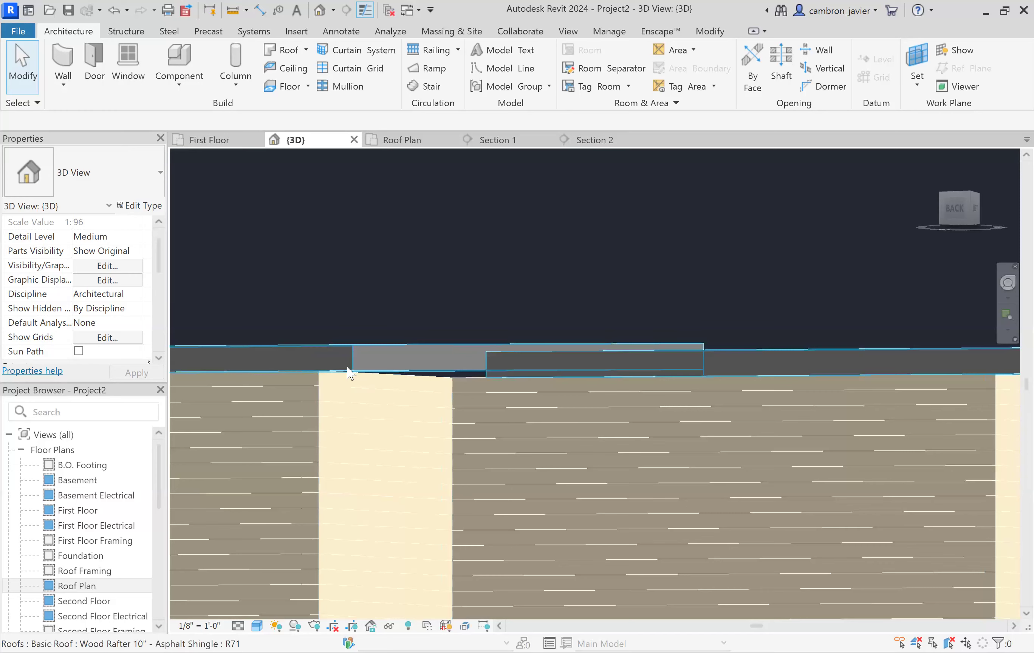
middle_click_drag(530, 371, 614, 415, "shift")
scroll(613, 411, "down", 3)
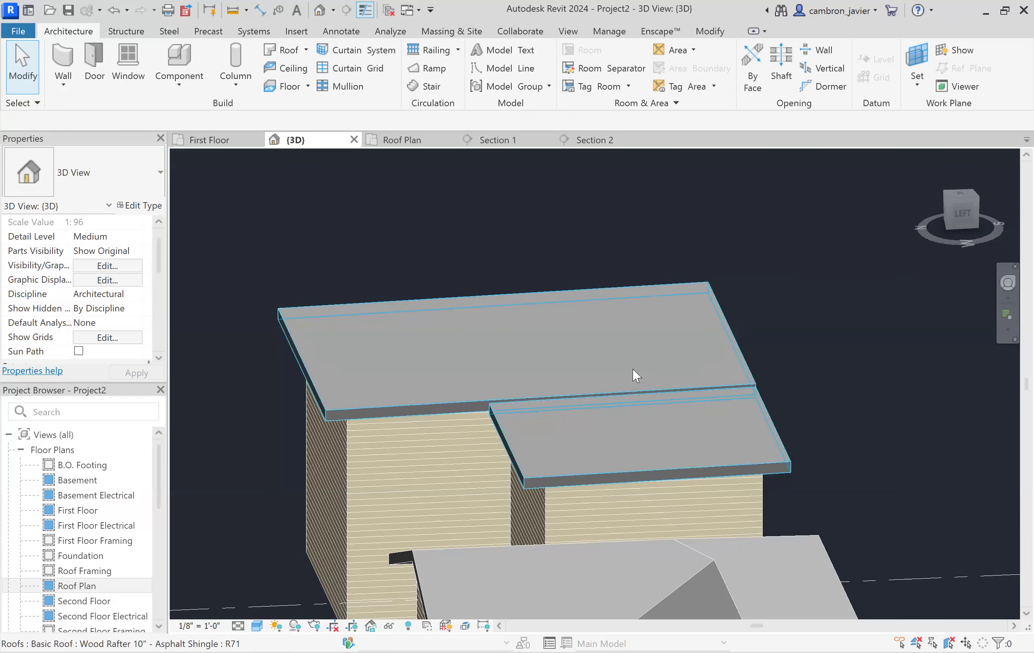
left_click(520, 457)
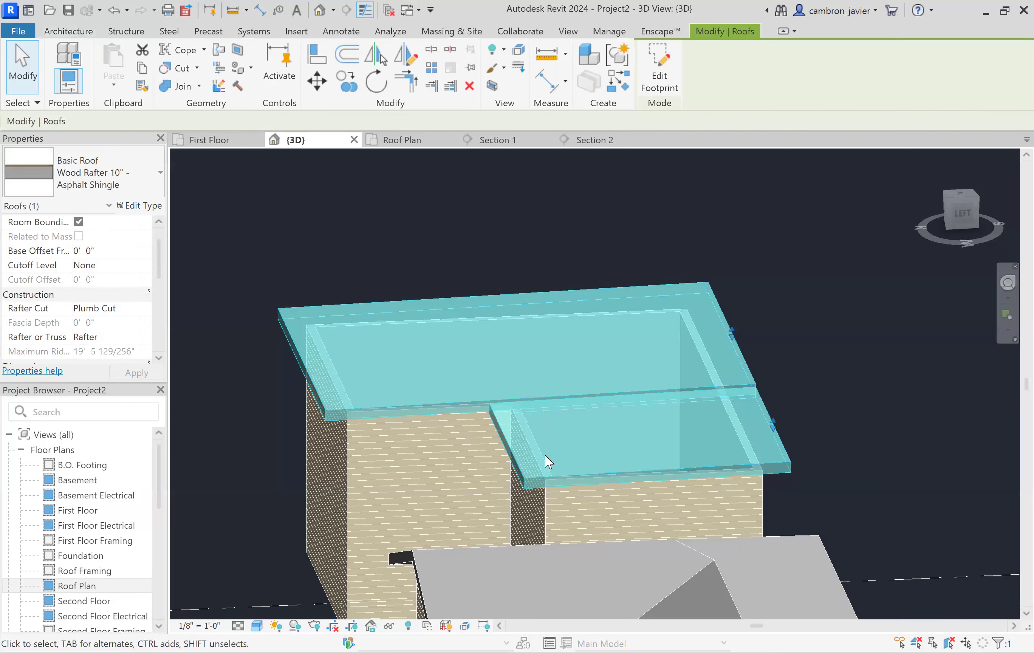
left_click(539, 223)
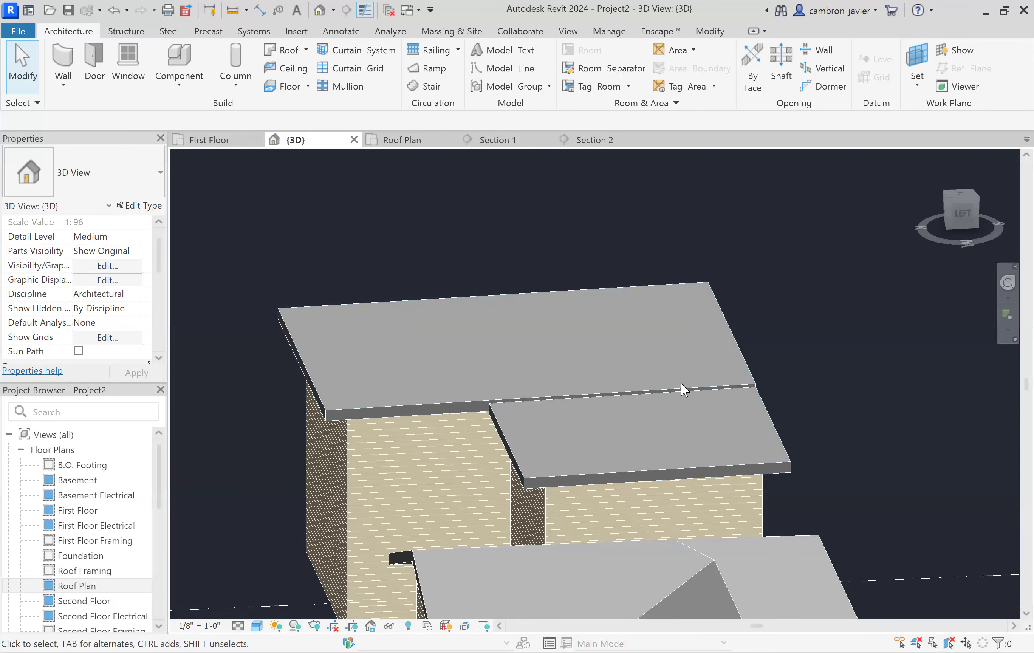
Step: Delete the two-plane low-slope roof from the third building and check the open walls in Section 2
left_click(728, 323)
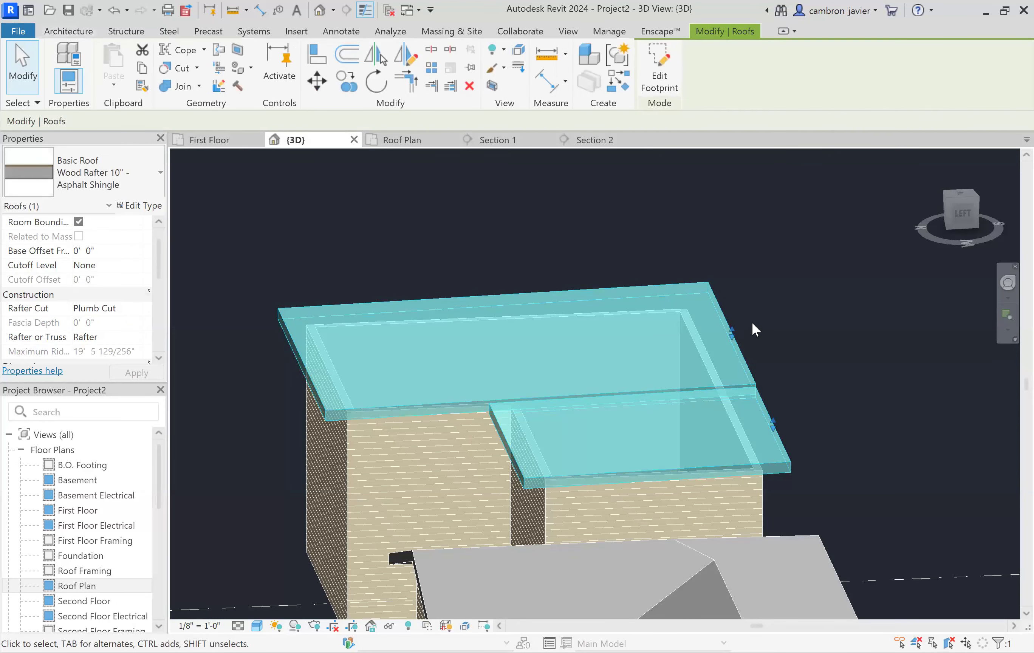
key("Delete")
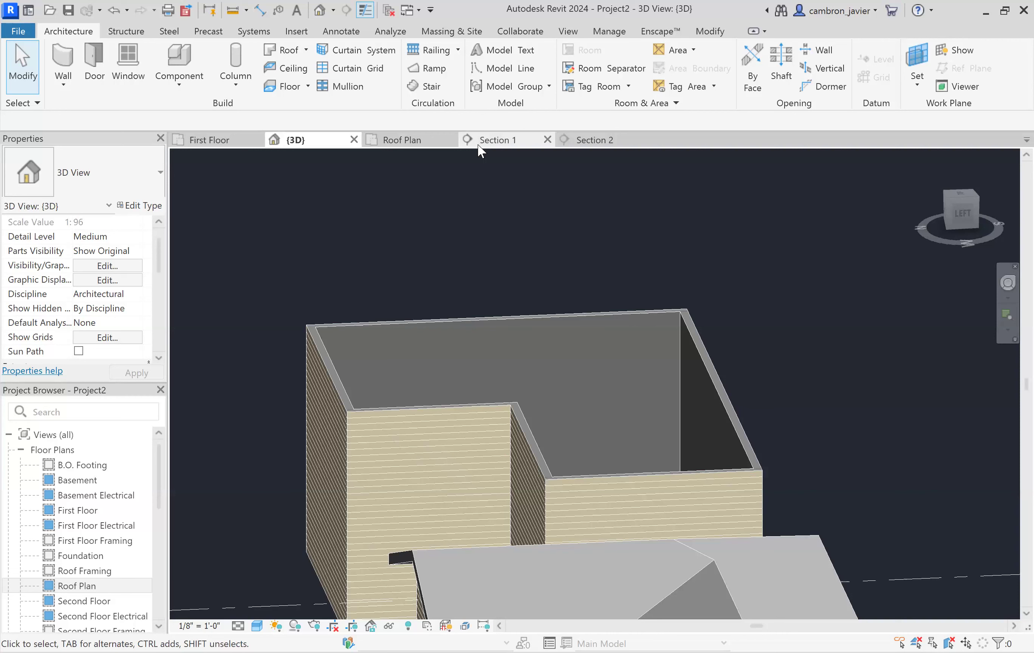
left_click(574, 140)
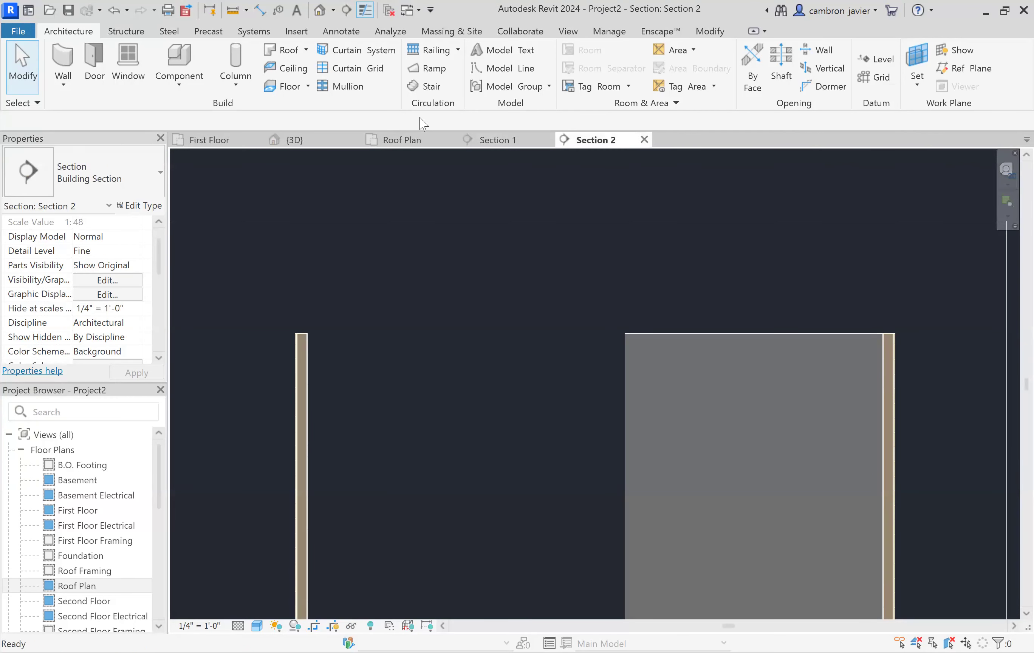
Step: Sketch a footprint roof from the third building's six walls in the roof plan, with no defined slopes, 2' 0" overhang and extension to wall core
left_click(401, 140)
scroll(421, 285, "down", 2)
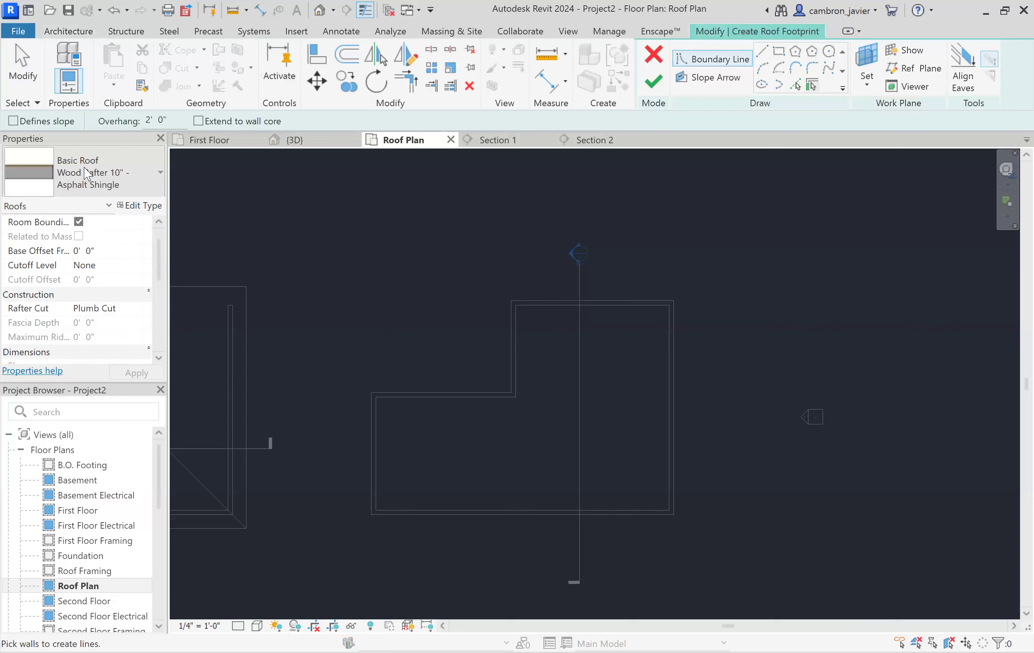
left_click(13, 121)
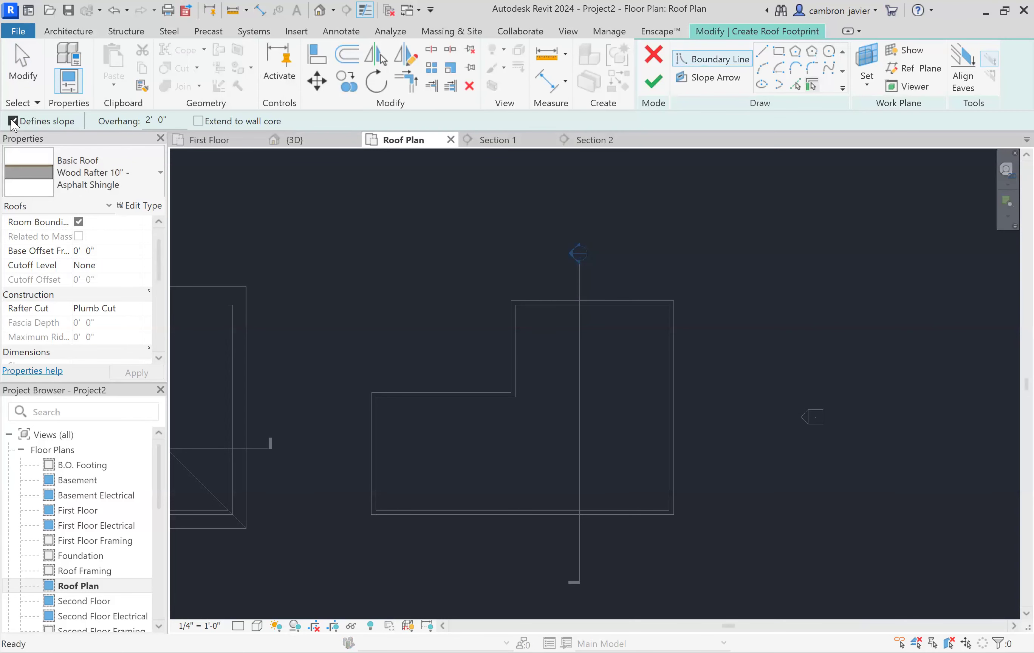
left_click(198, 121)
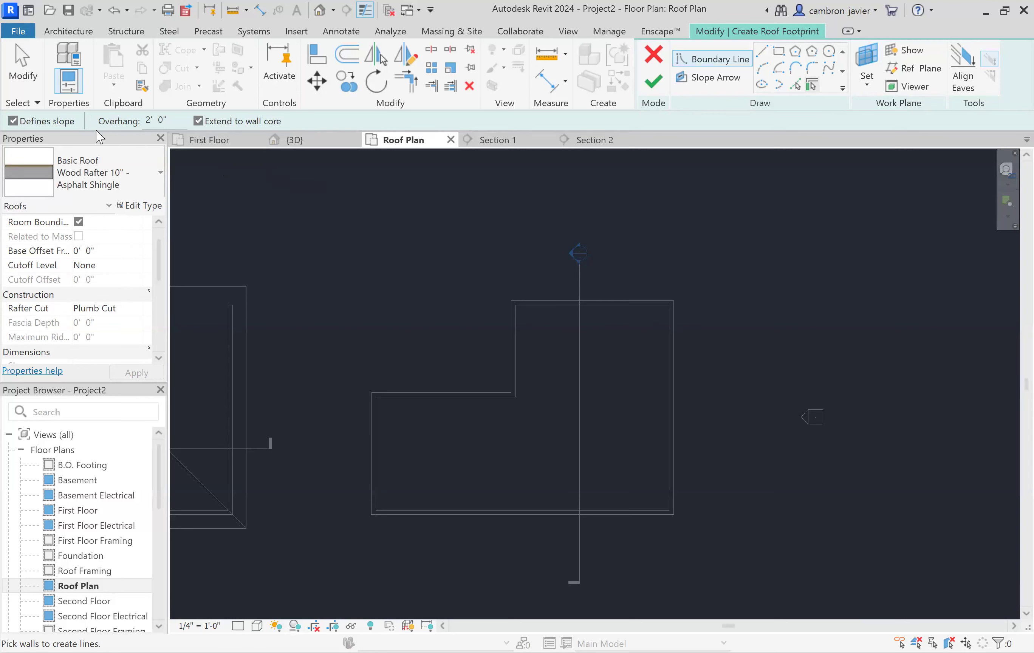
left_click(14, 121)
left_click(539, 299)
left_click(511, 342)
left_click(451, 396)
left_click(368, 419)
left_click(469, 522)
left_click(675, 399)
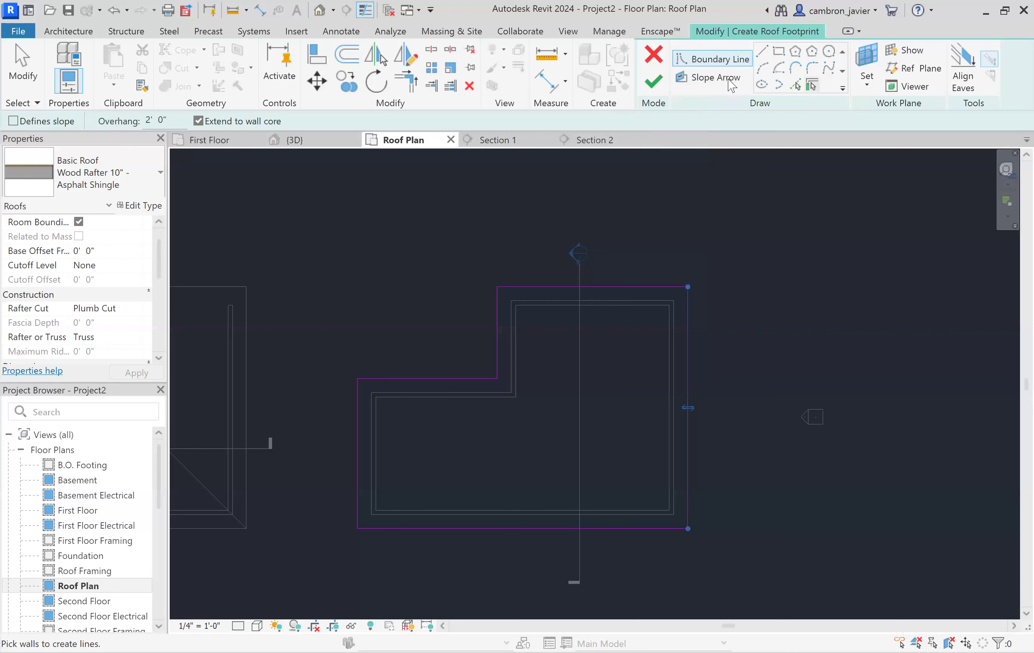
Step: Draw a slope arrow about 32' 10 3/4" long straight across the roof sketch, from the upper boundary edge to the lower one
left_click(706, 82)
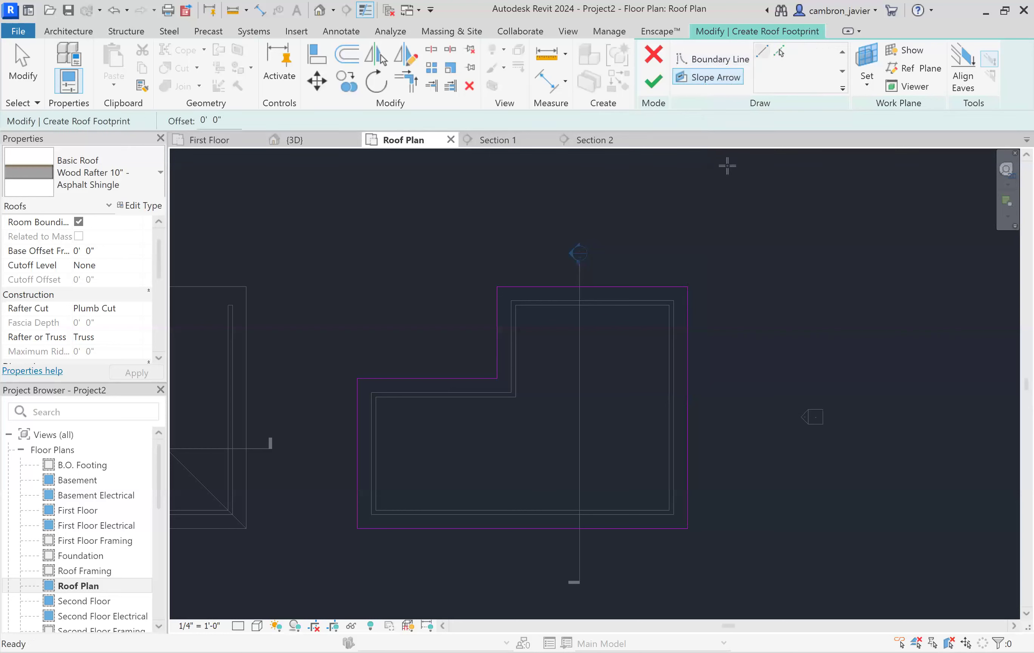
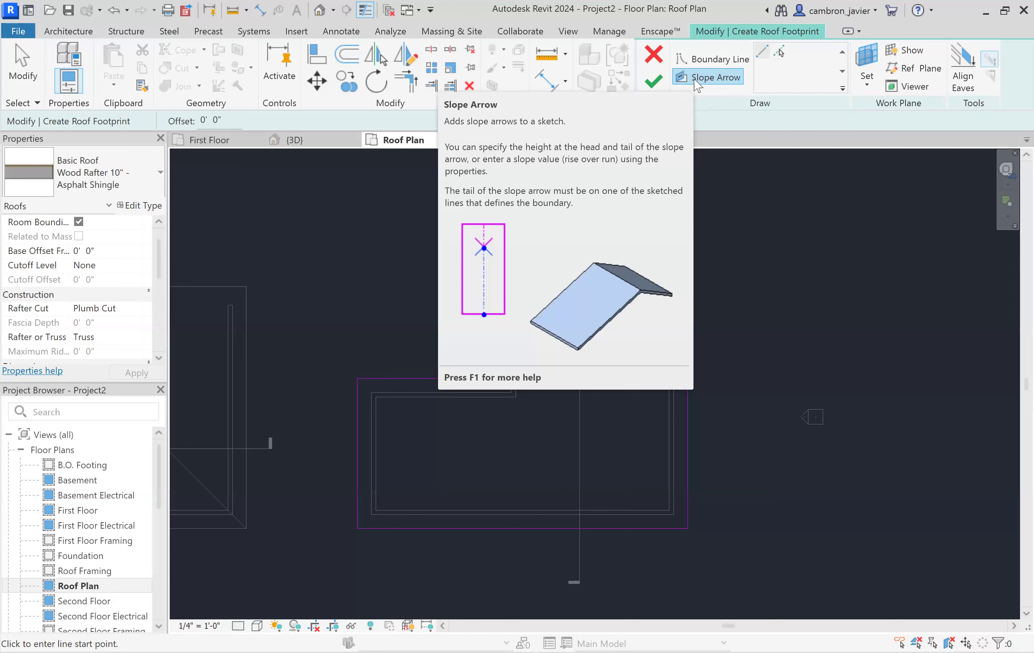
left_click(708, 77)
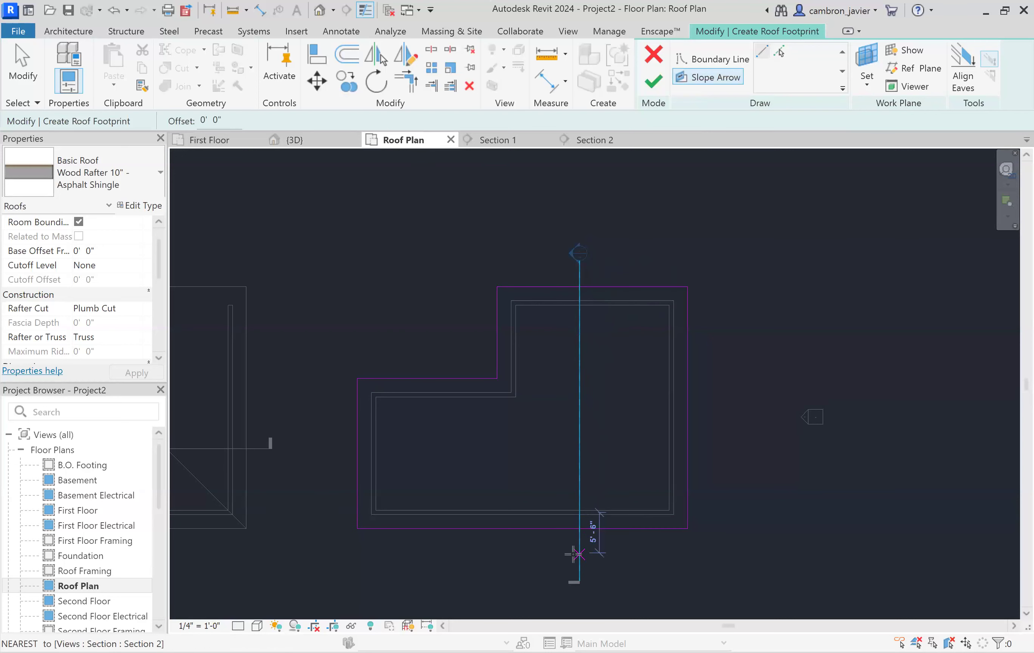
left_click(592, 285)
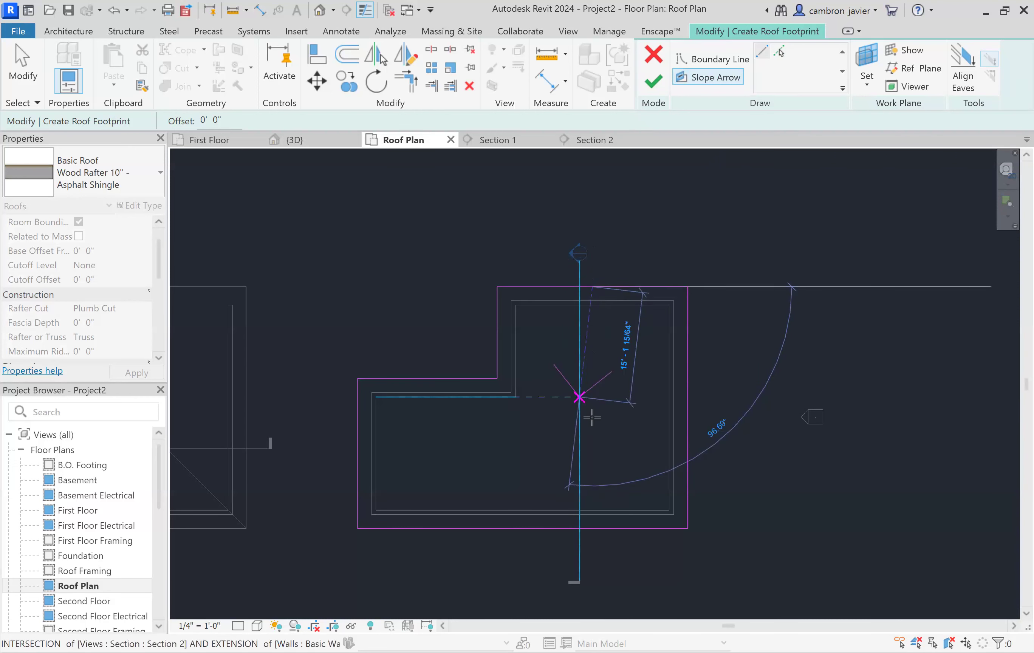
left_click(593, 529)
key("Escape")
key("Escape")
Step: Define the slope arrow by Slope instead of Height at Tail, with a slope of 61/256" / 12"
left_click(593, 399)
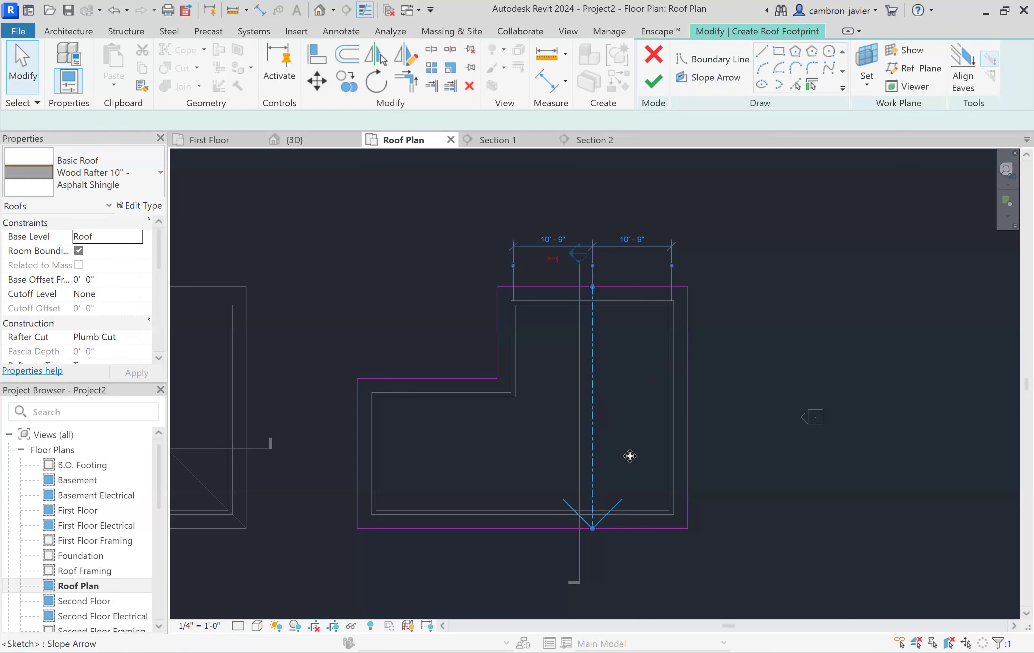
left_click(629, 462)
left_click(589, 353)
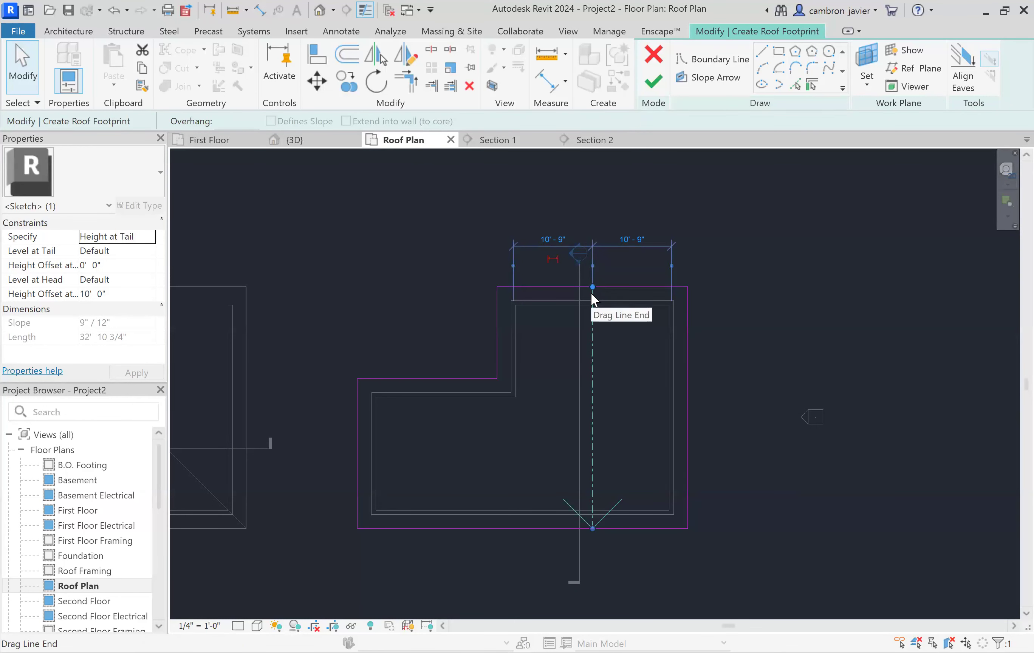
left_click(128, 237)
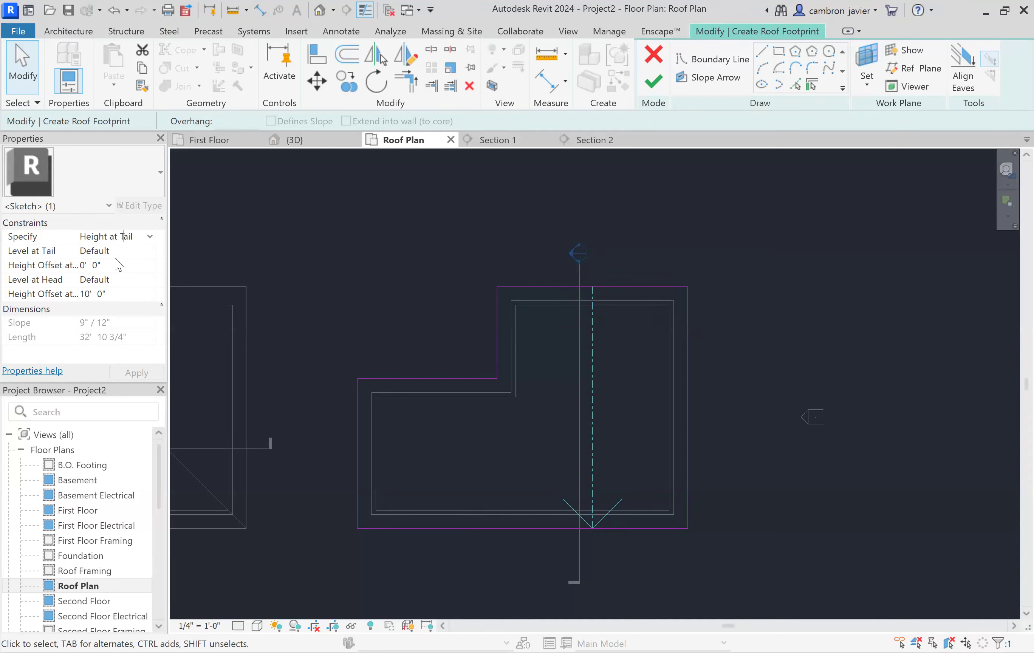
key("Down")
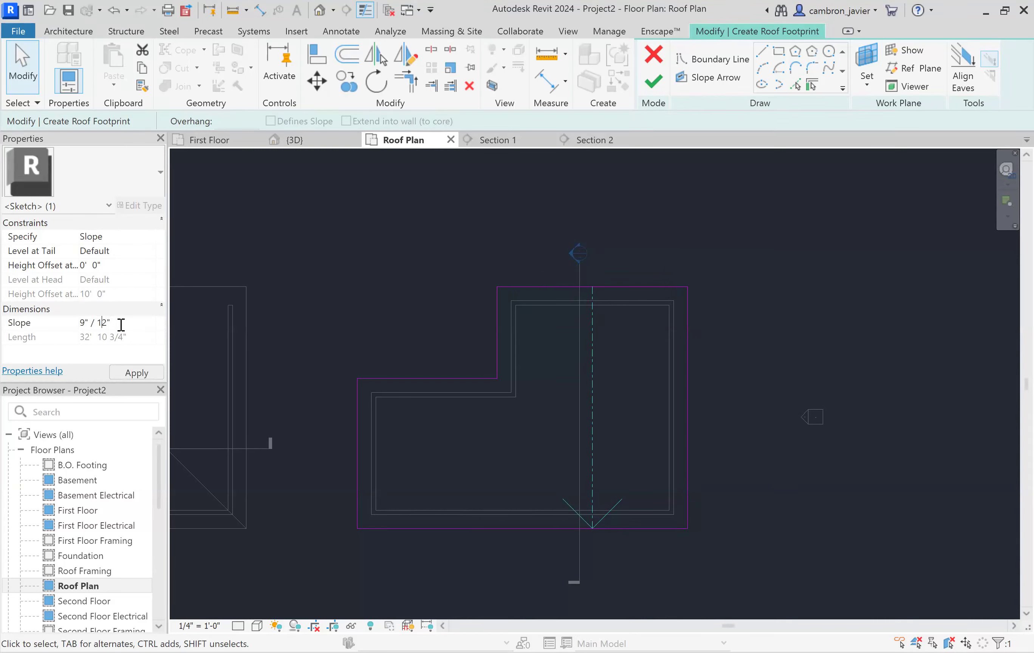
left_click(63, 319)
left_click(56, 308)
left_click(122, 236)
left_click(97, 326)
left_click(622, 365)
left_click(594, 364)
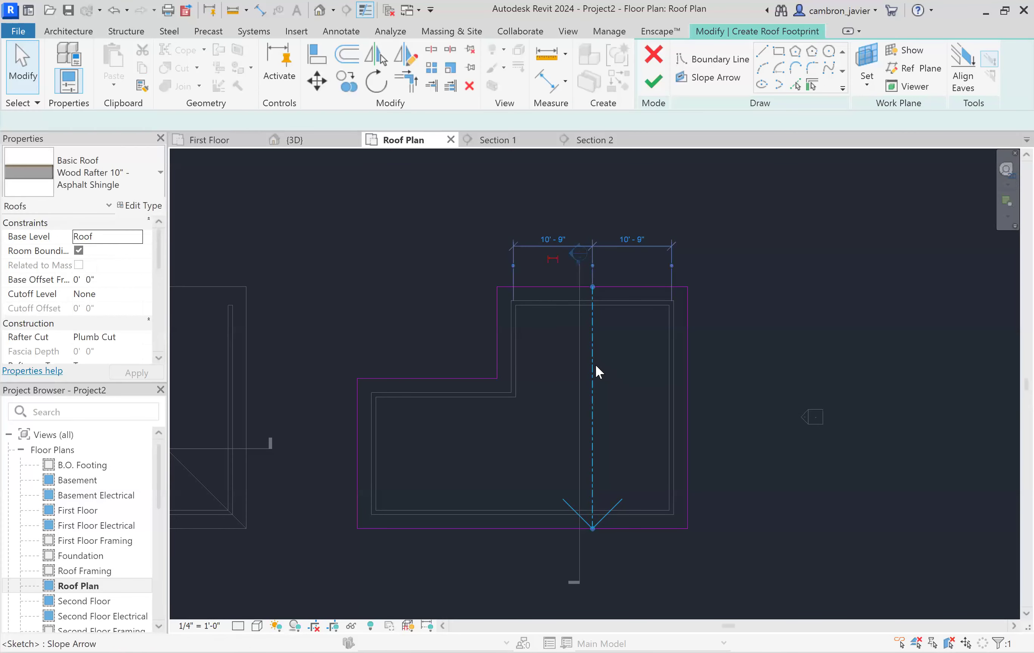
Step: Enter the slope arrow's slope as 2% and apply it
left_click(120, 236)
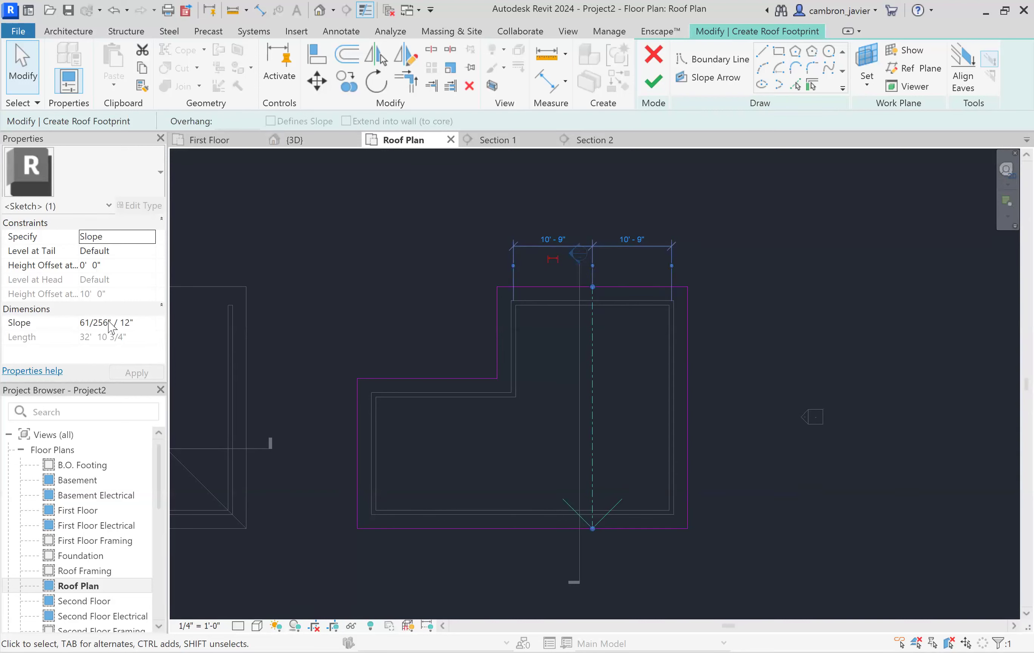
left_click(120, 324)
left_click(46, 325)
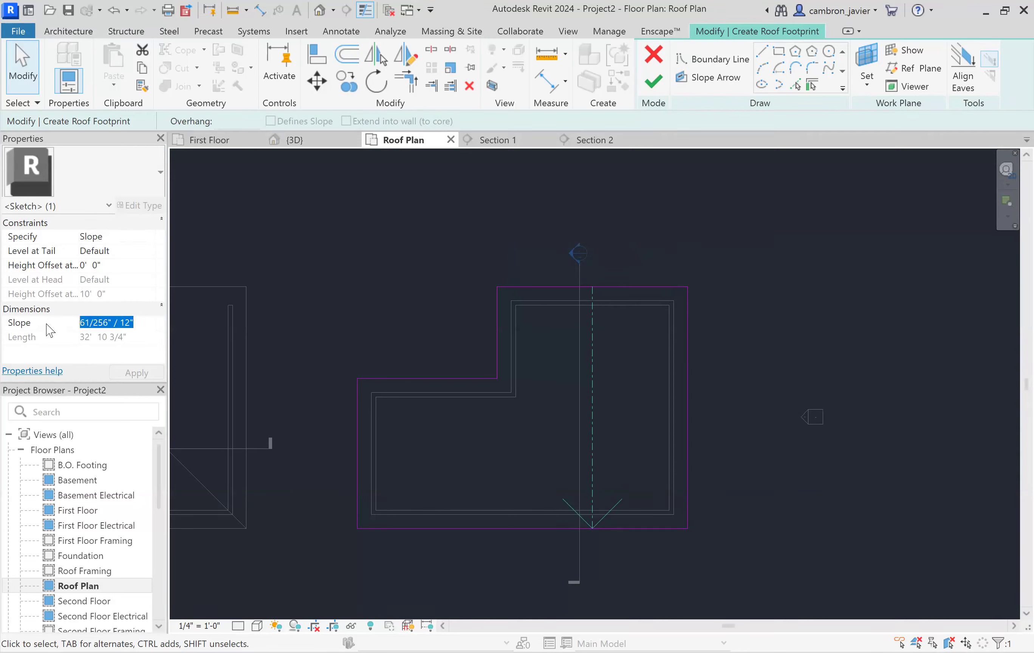
type("2")
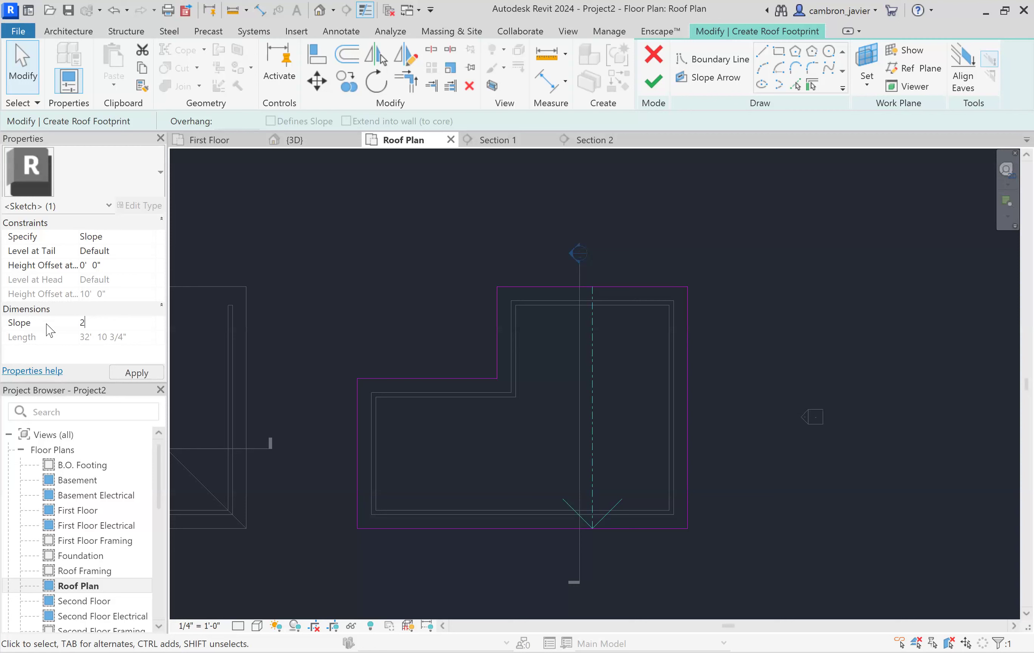
type("%")
left_click(137, 372)
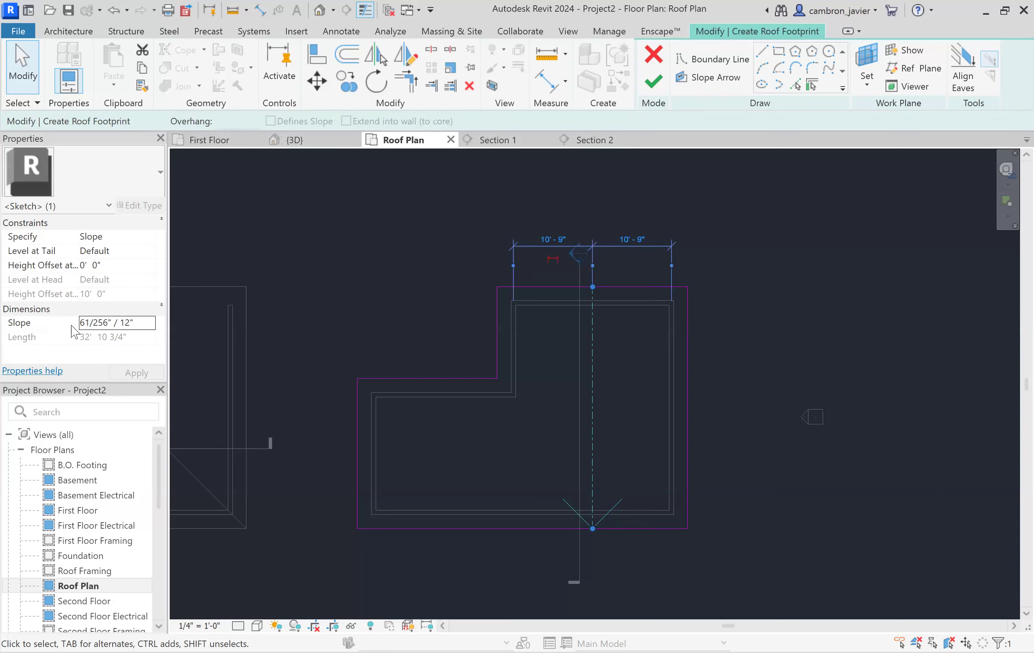
Step: Finish the roof footprint sketch and view the single-plane roof in 3D
left_click(454, 323)
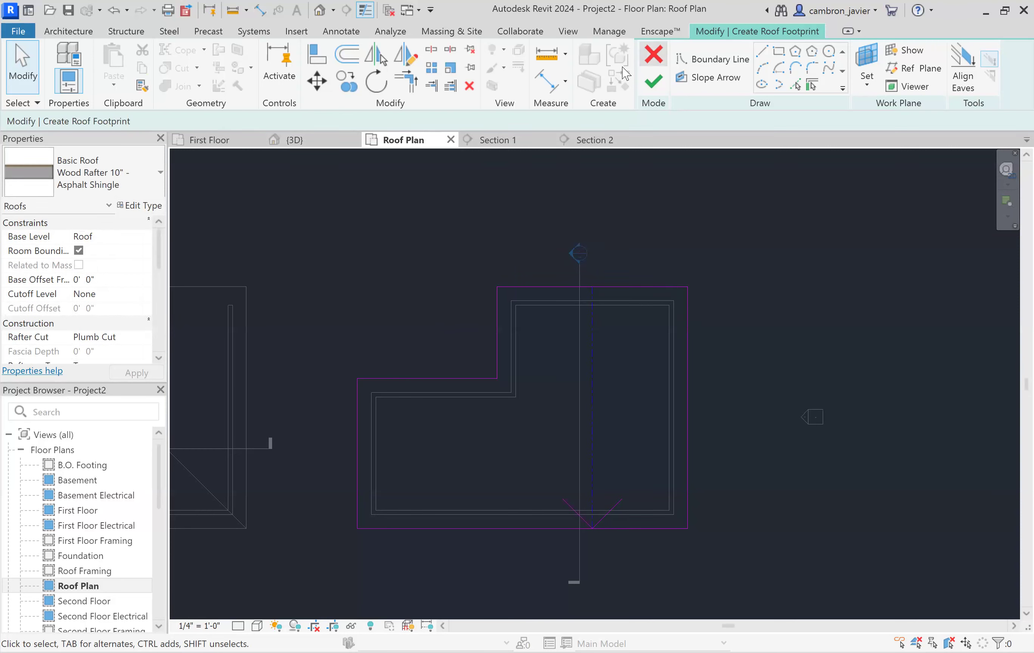
left_click(653, 82)
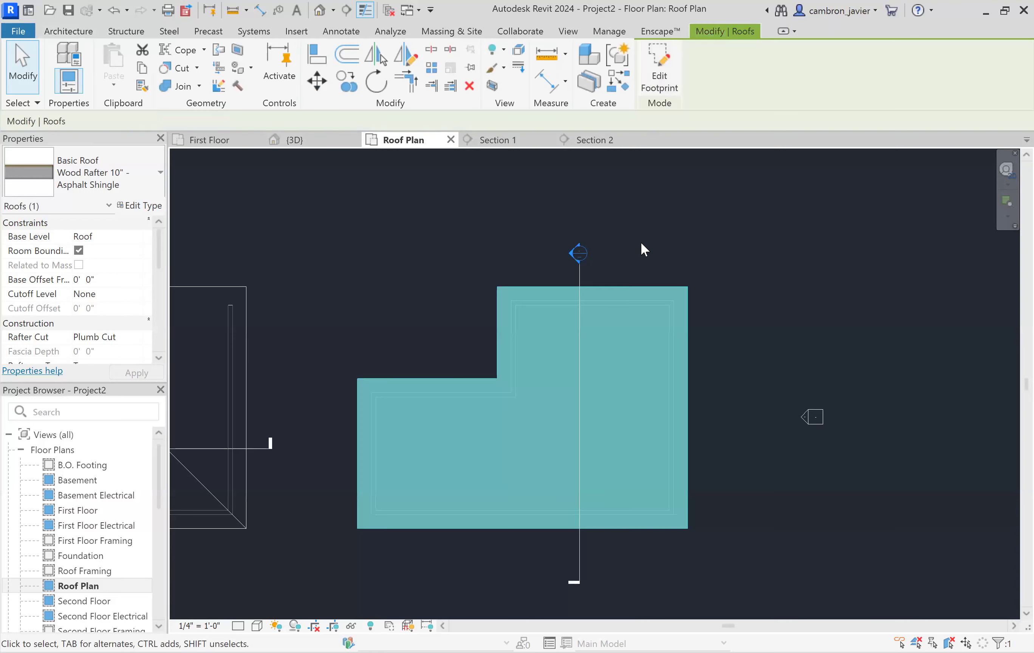
left_click(644, 242)
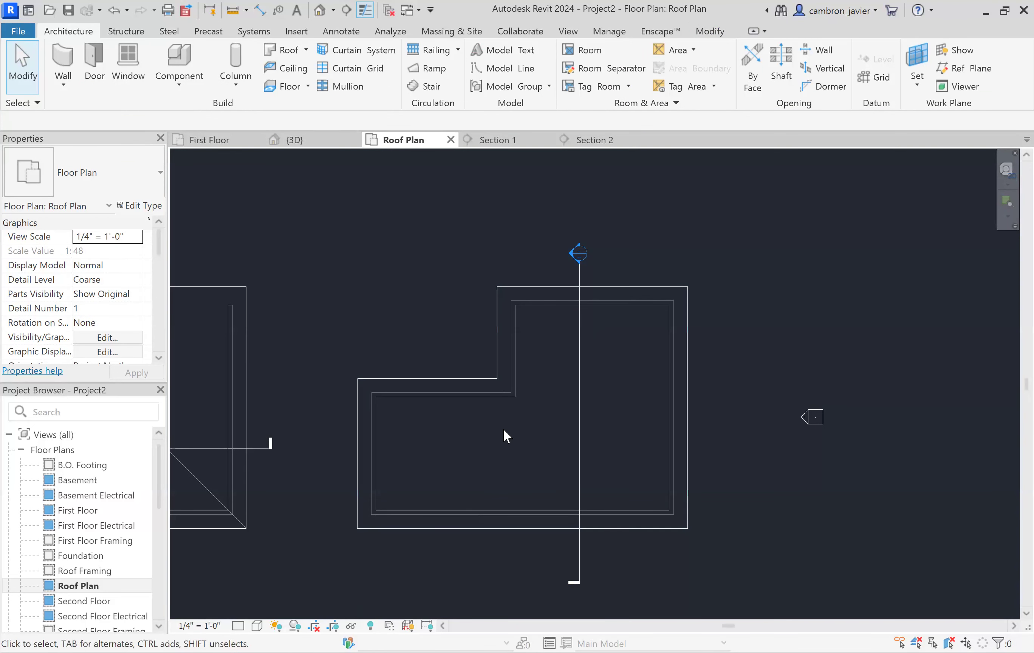
left_click(298, 140)
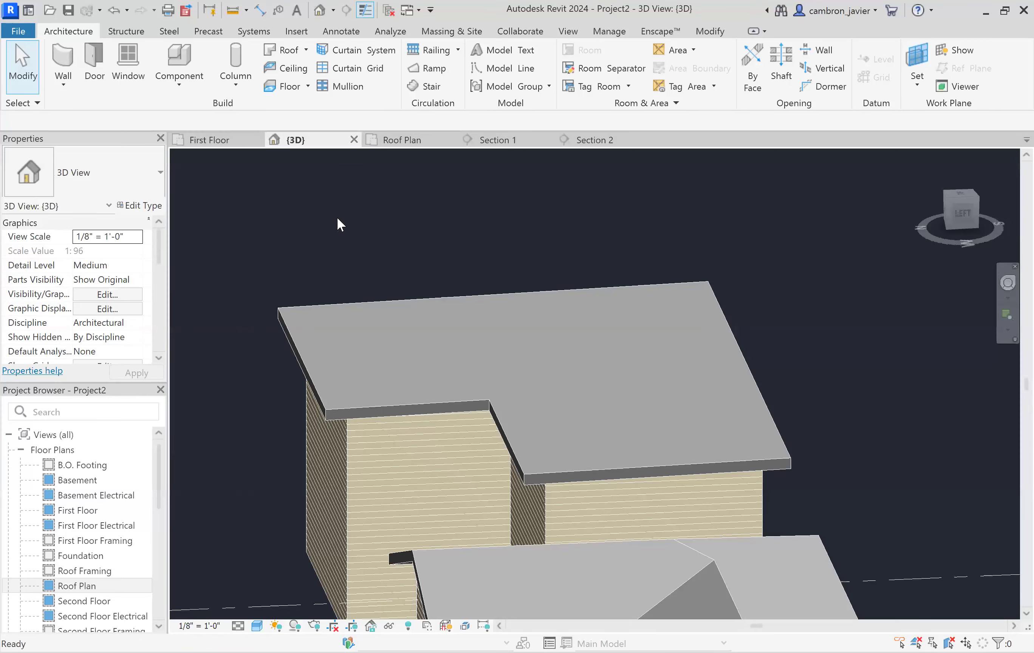
mouse_move(528, 376)
middle_mouse_down("shift")
mouse_move(519, 381)
mouse_move(568, 335)
mouse_move(609, 263)
mouse_move(639, 272)
mouse_move(628, 294)
mouse_move(491, 324)
mouse_move(522, 394)
mouse_move(510, 367)
middle_mouse_up("shift")
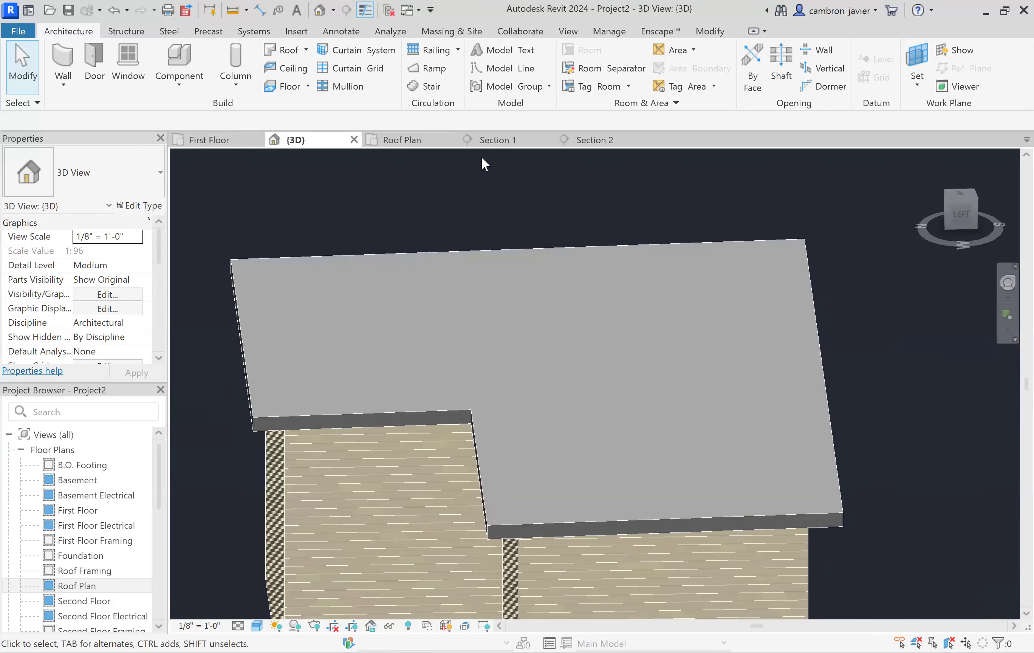
Step: Change the new roof's Rafter or Truss setting to Rafter in the Section 2 view
left_click(587, 139)
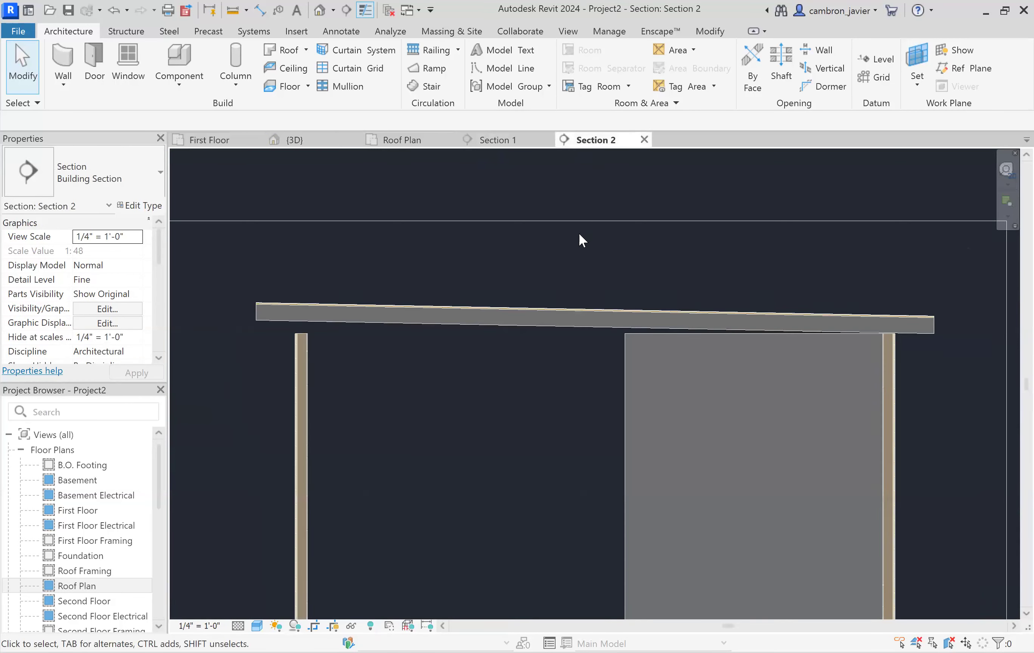
left_click(475, 311)
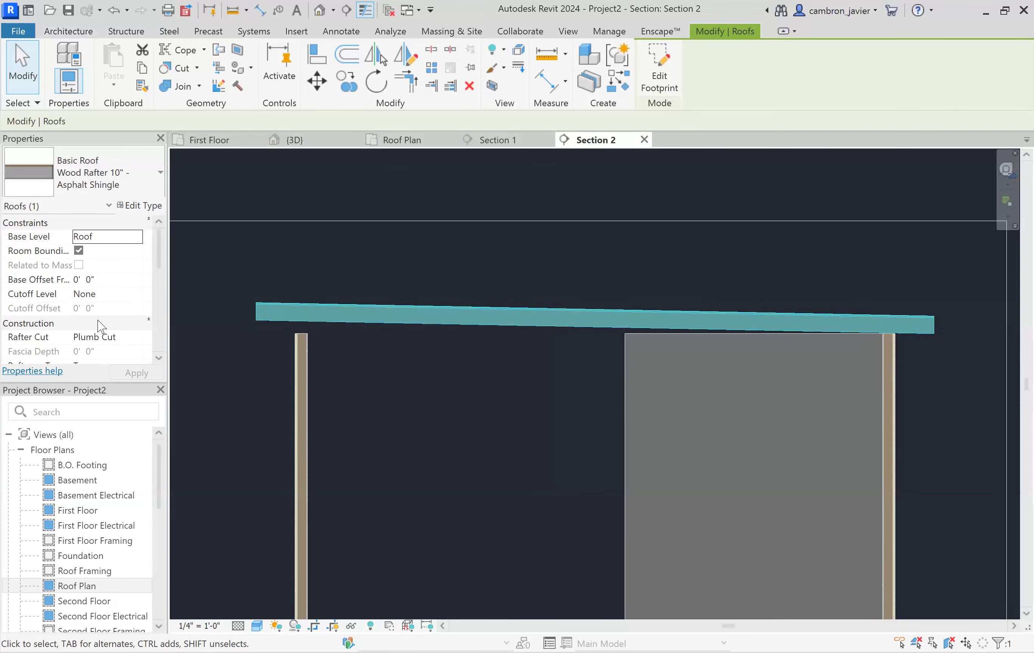
scroll(96, 336, "down", 1)
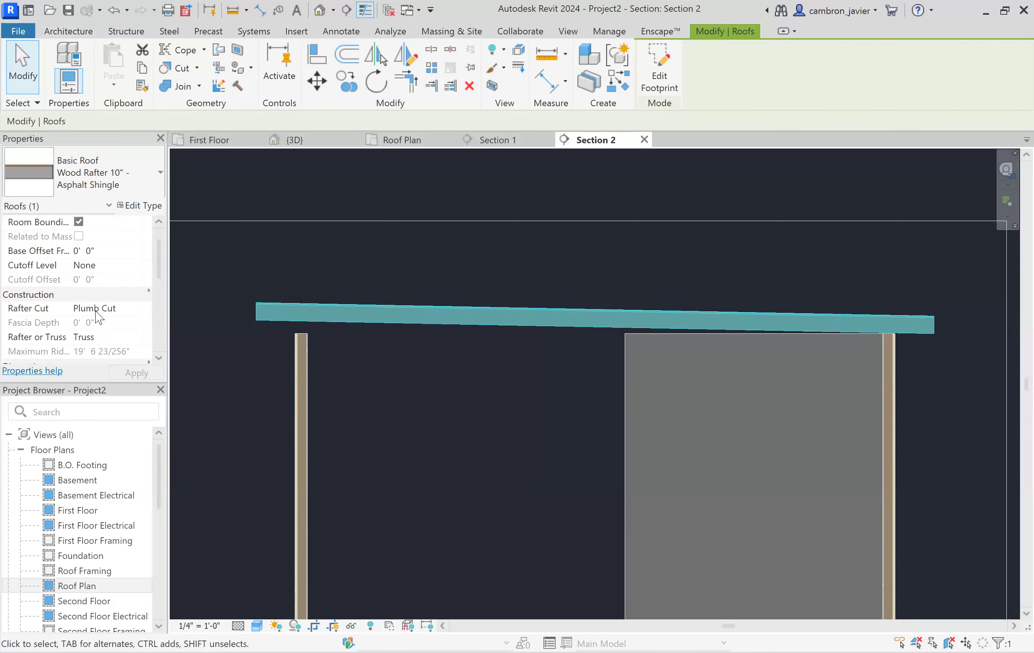
left_click(139, 338)
left_click(116, 362)
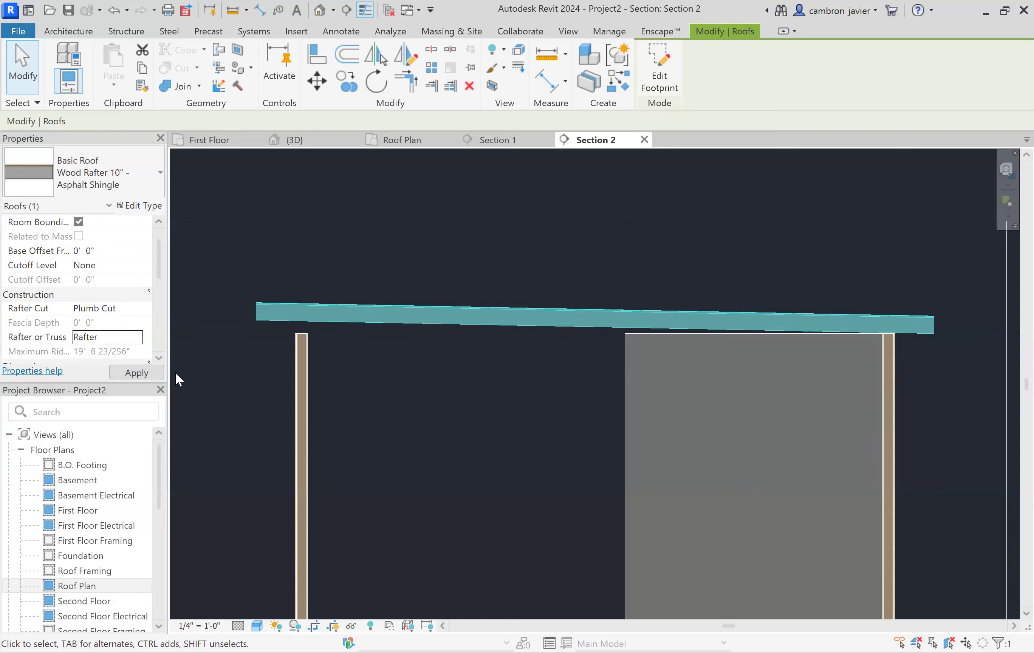
left_click(619, 293)
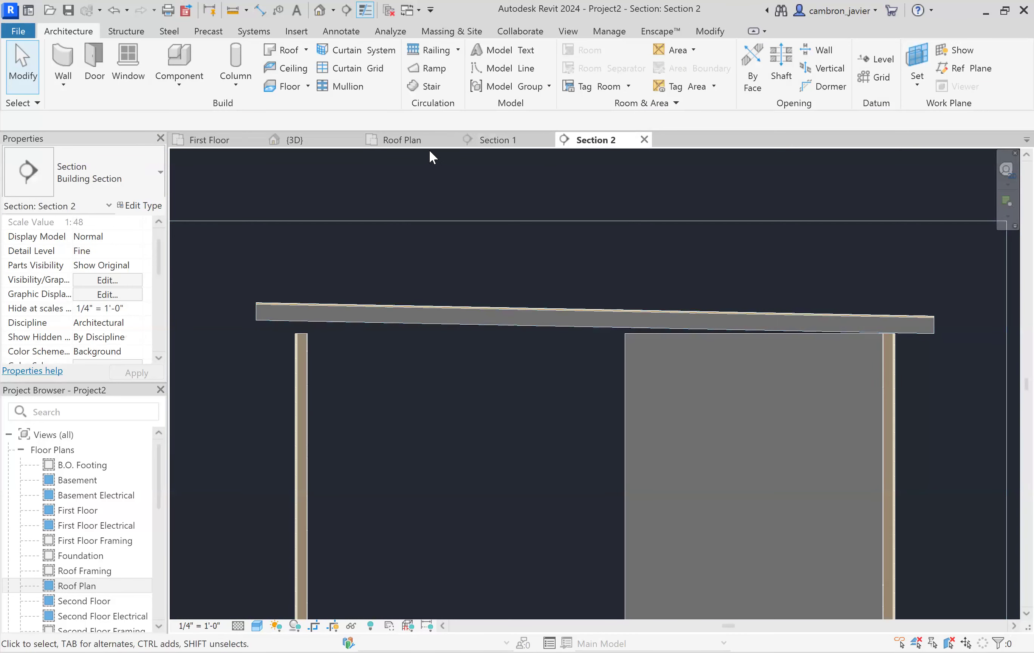
Step: Attach the tops of three of the third building's exterior walls to the new roof in 3D
left_click(302, 140)
left_click(454, 371)
middle_click_drag(388, 289, 445, 414, "shift")
left_click(453, 372, "ctrl")
left_click(384, 354, "ctrl")
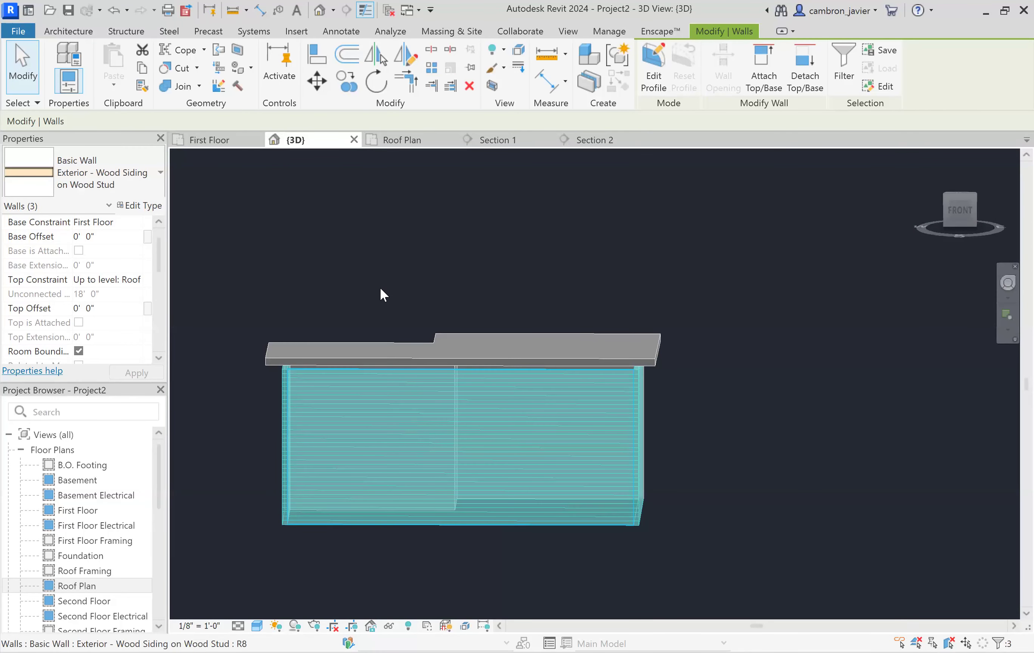
left_click(762, 69)
left_click(660, 350)
key("Escape")
scroll(682, 381, "up", 3)
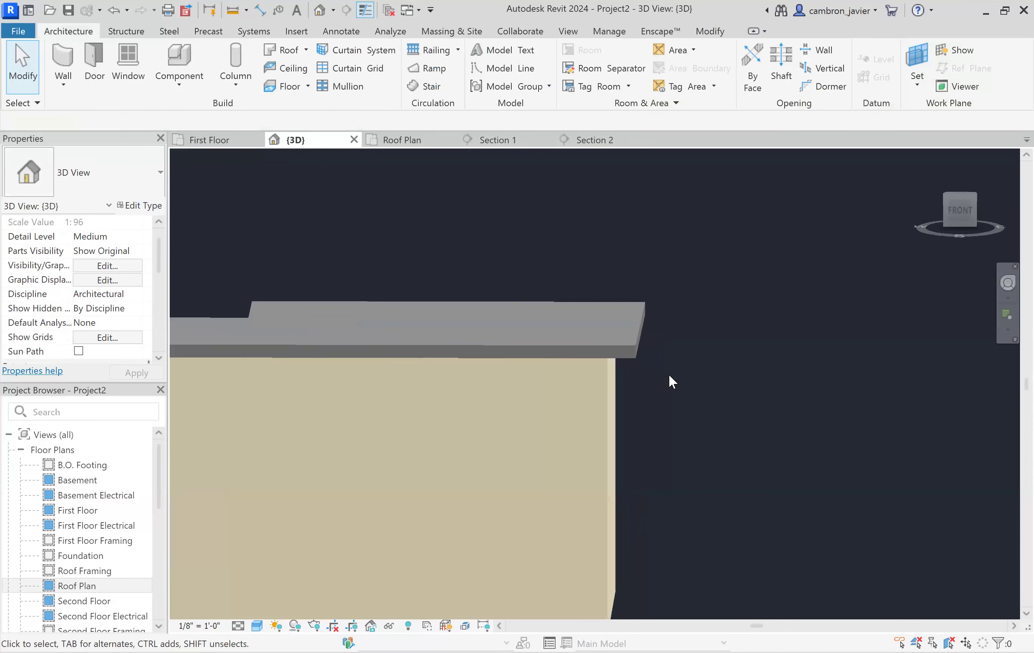
Step: Select the third building's recessed inner-corner wall in Section 2 and attach its top to the single-plane roof in 3D
middle_click_drag(685, 396, 250, 349, "shift")
left_click(248, 341)
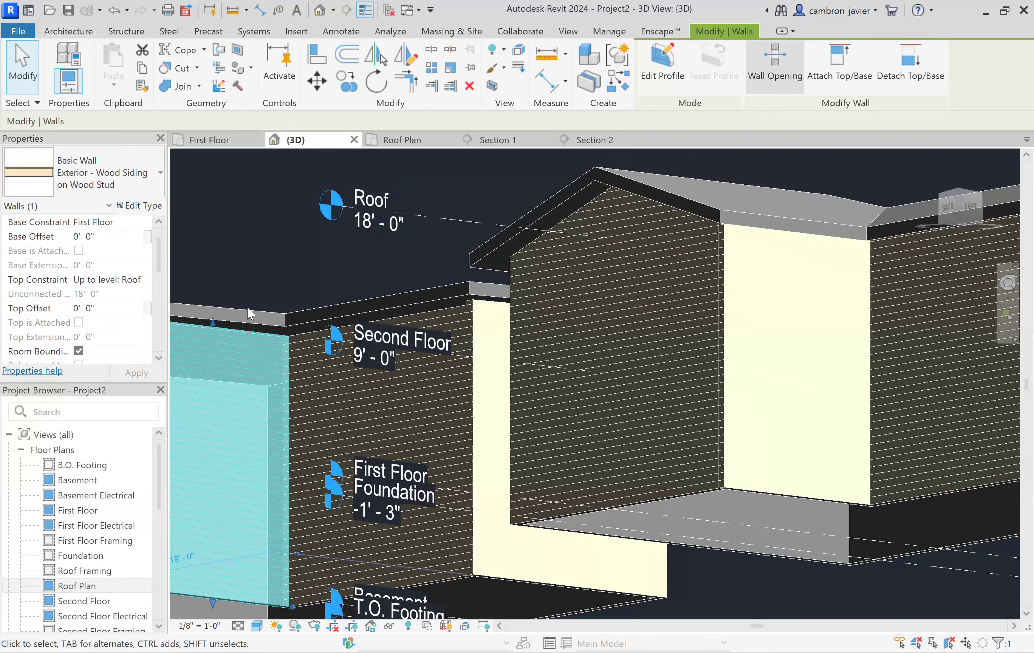
key("Escape")
left_click(569, 138)
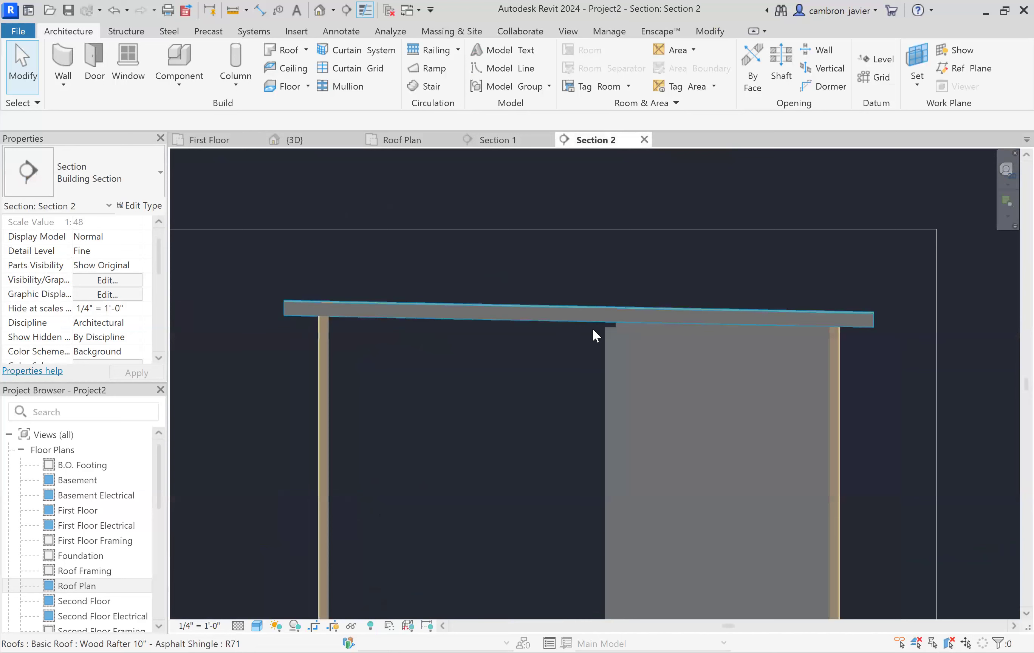
left_click(610, 330)
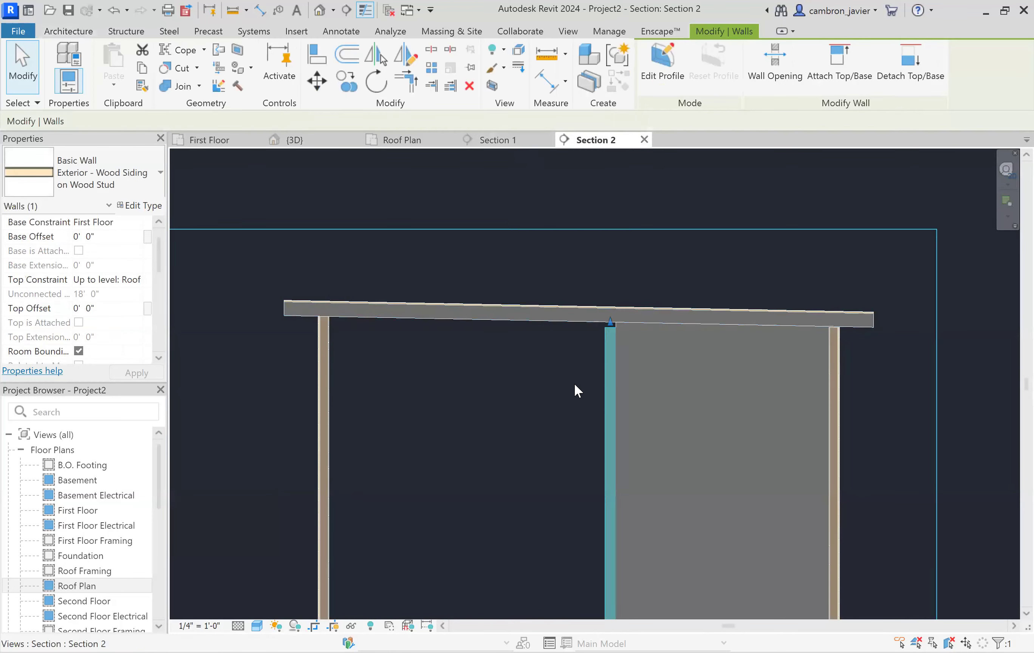
left_click(274, 139)
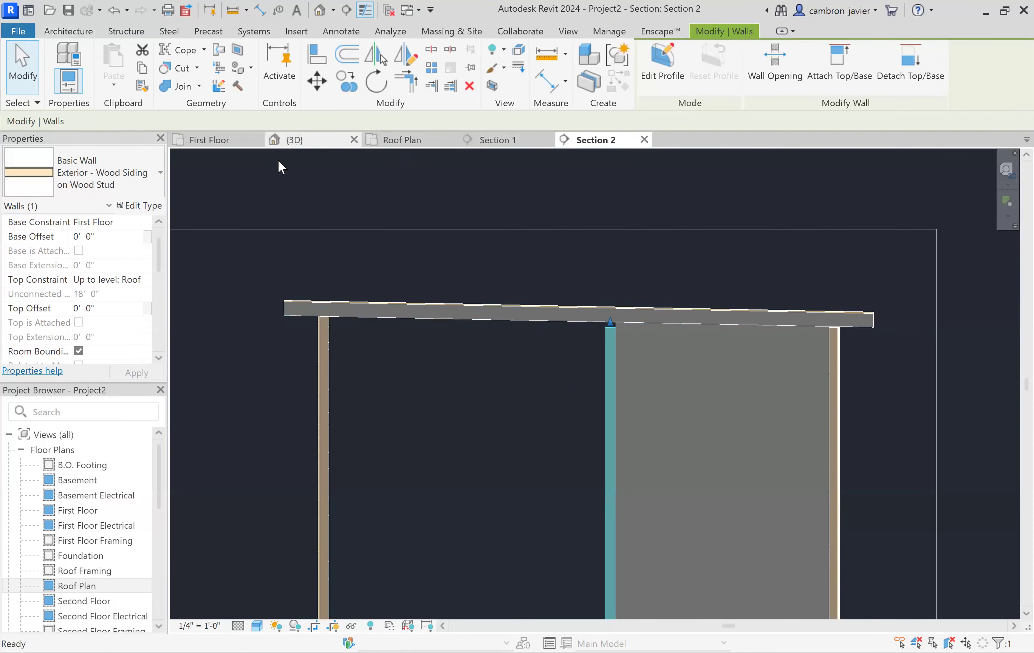
scroll(589, 368, "down", 2)
scroll(523, 387, "down", 5)
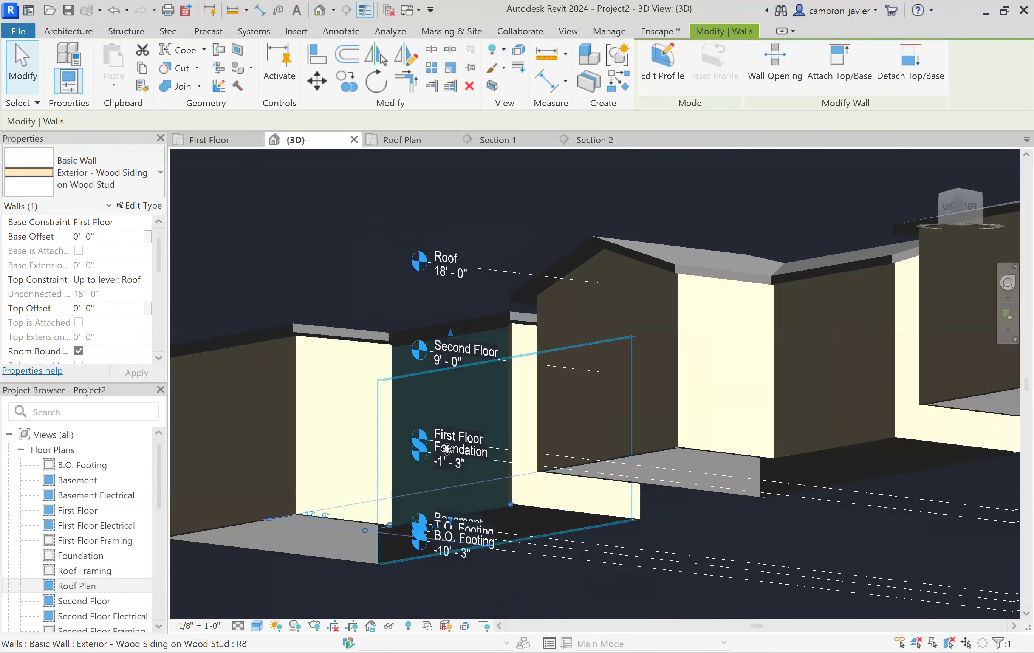
middle_click_drag(483, 457, 481, 408, "shift")
scroll(482, 408, "up", 6)
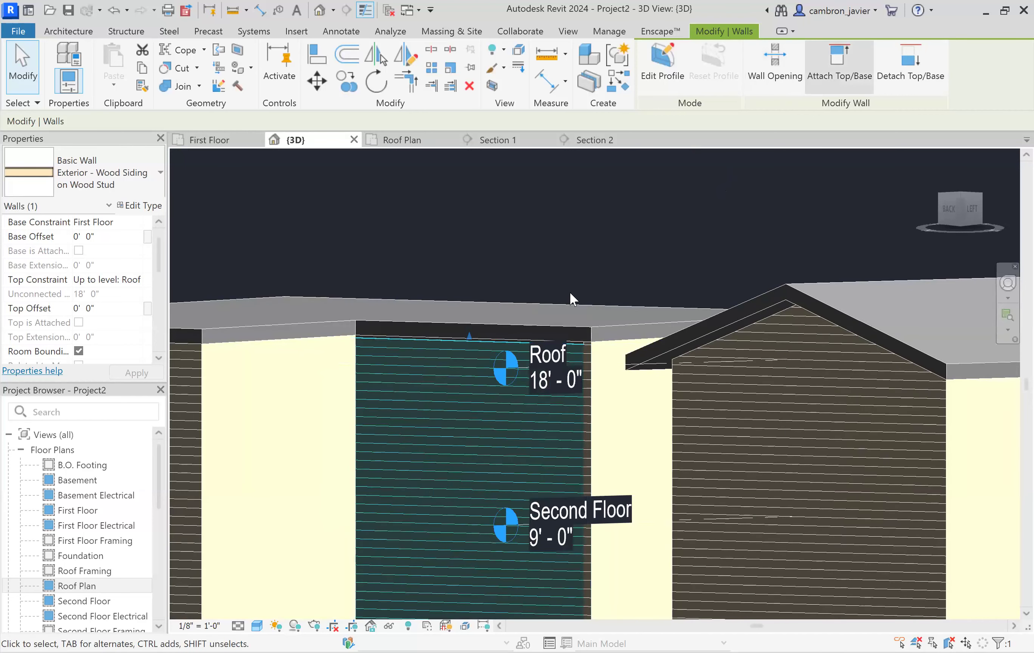
left_click(569, 326)
left_click(480, 172)
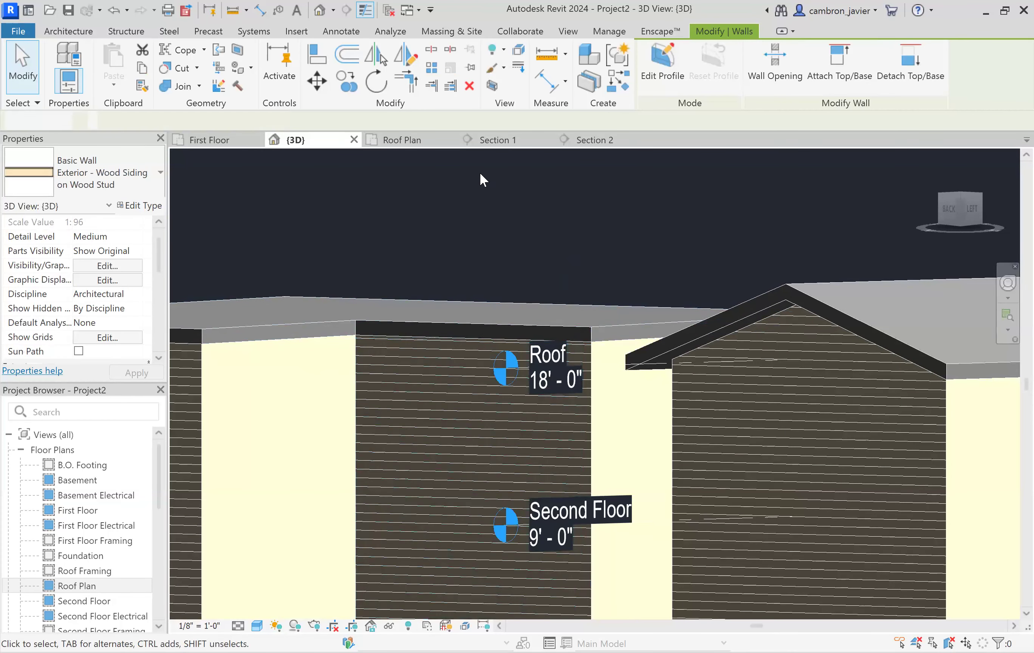
Step: Examine the wall-to-roof connections in Section 2 and compare the roofs of all three buildings in 3D
left_click(592, 140)
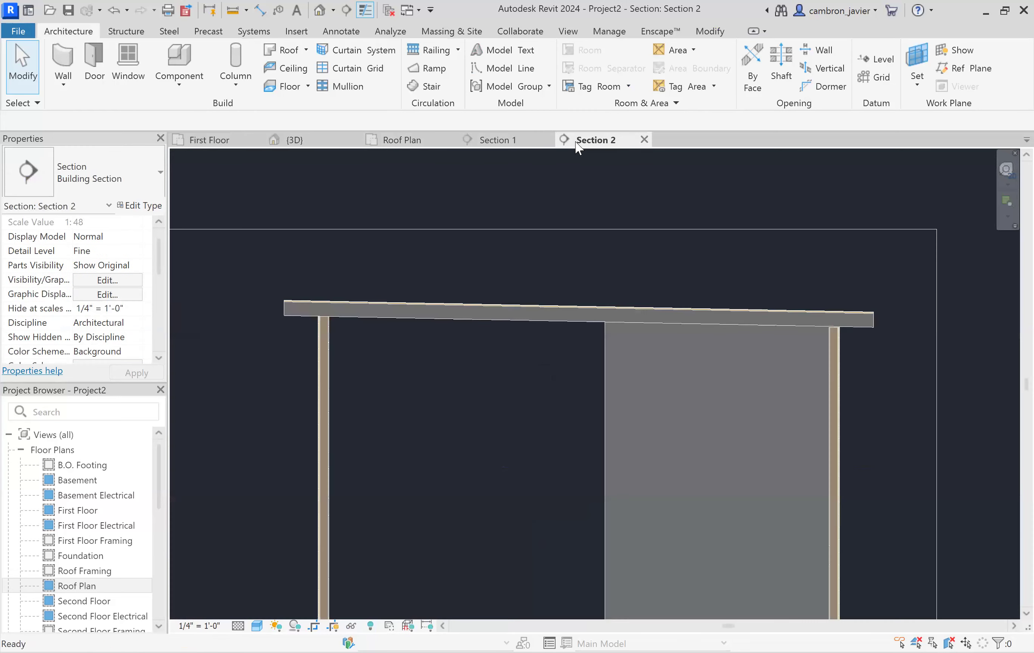
scroll(557, 317, "down", 4)
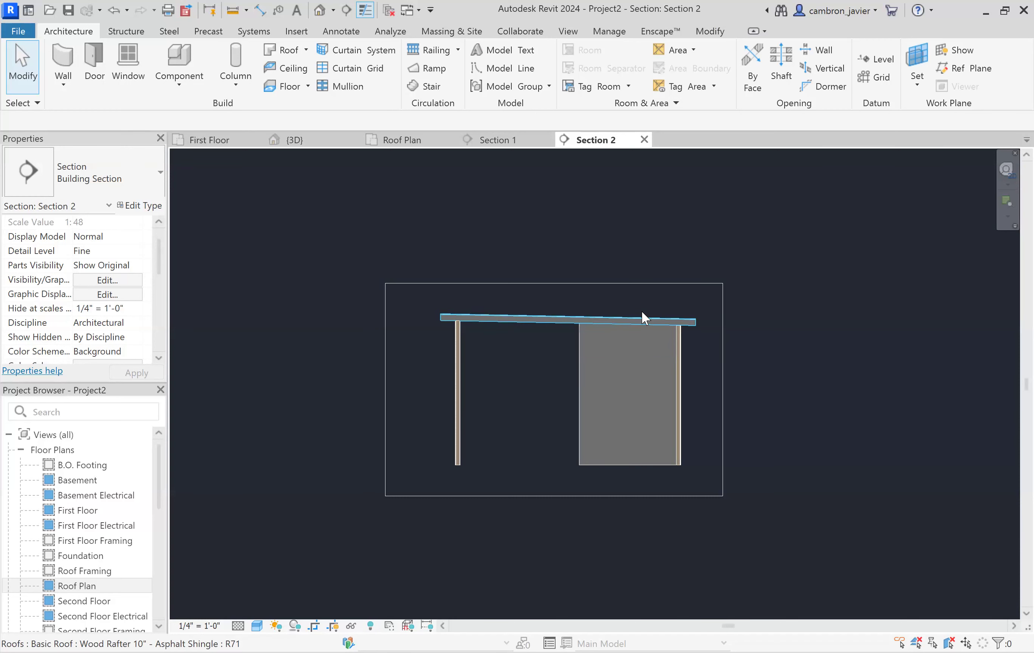
scroll(641, 310, "up", 1)
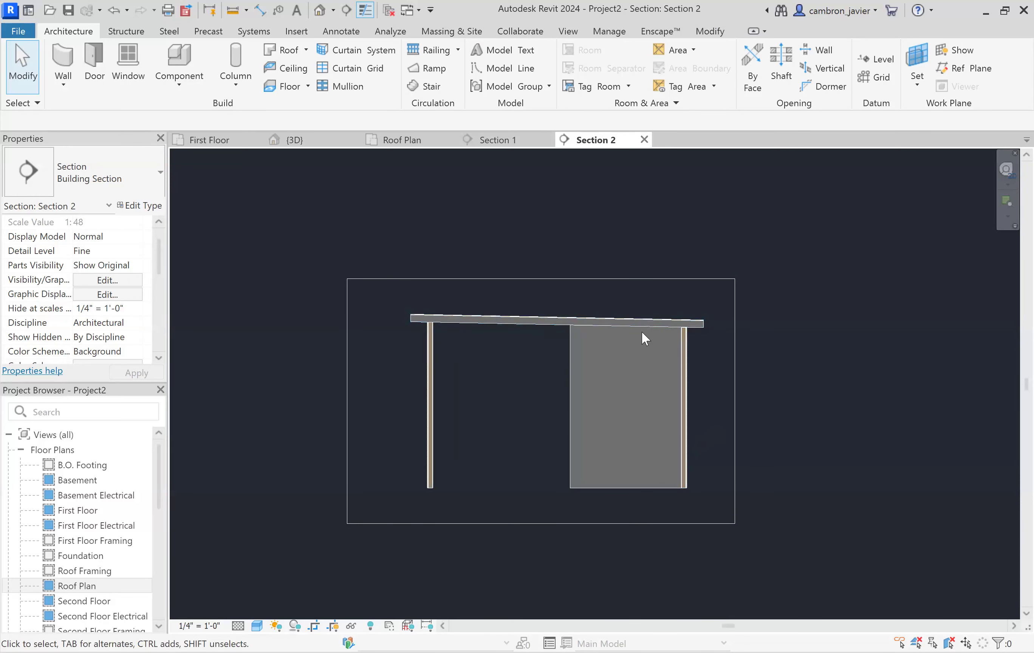
scroll(598, 369, "up", 2)
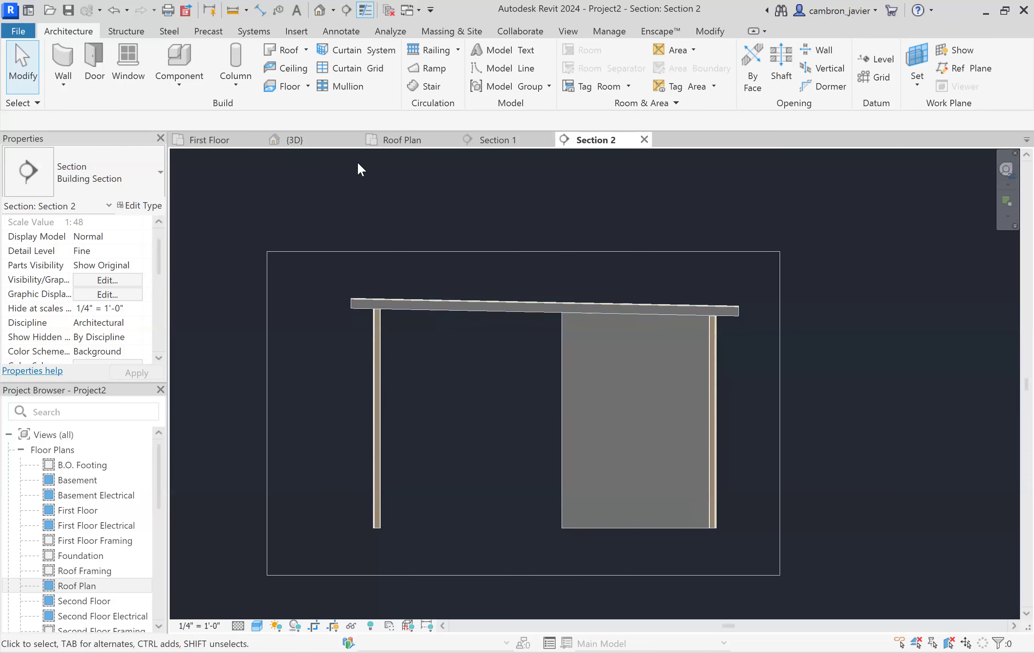
left_click(269, 141)
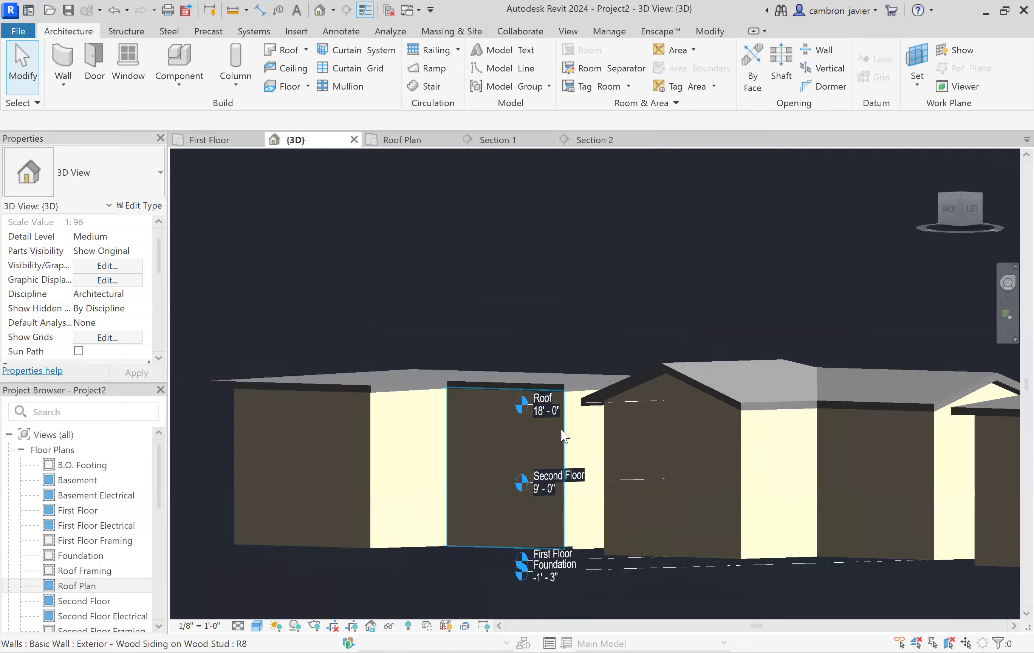
middle_click_drag(564, 436, 388, 545, "shift")
scroll(640, 401, "down", 6)
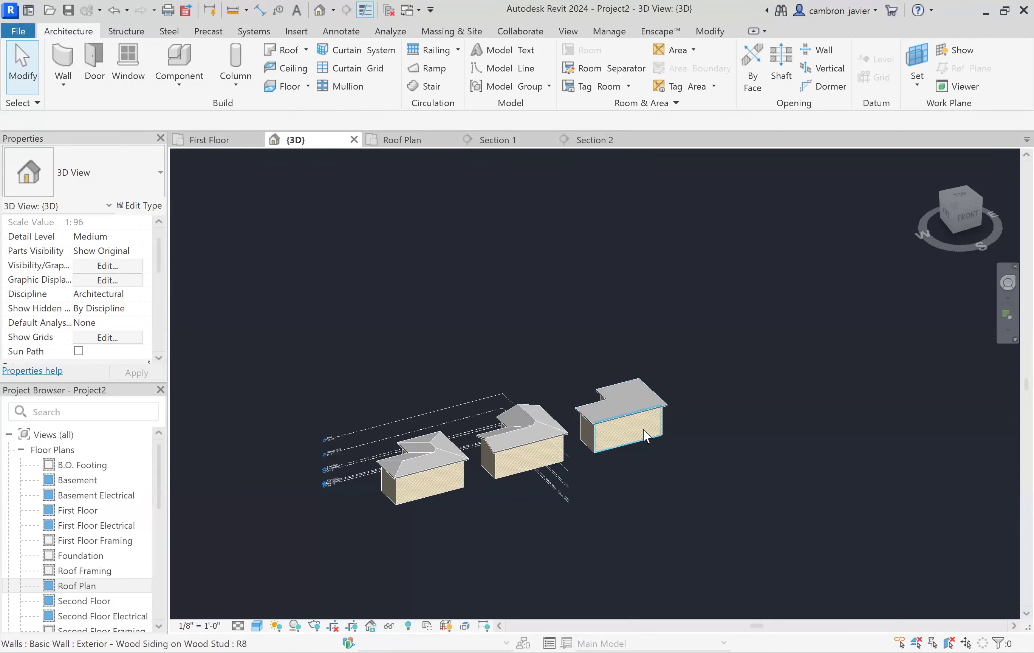
scroll(359, 462, "up", 5)
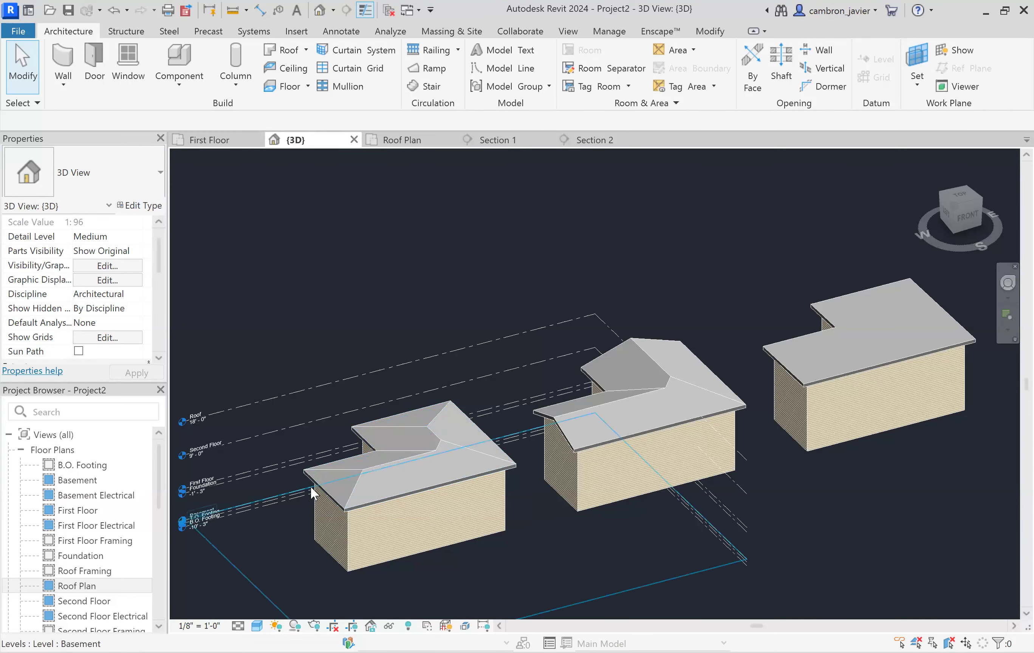
scroll(327, 482, "up", 2)
scroll(326, 483, "up", 1)
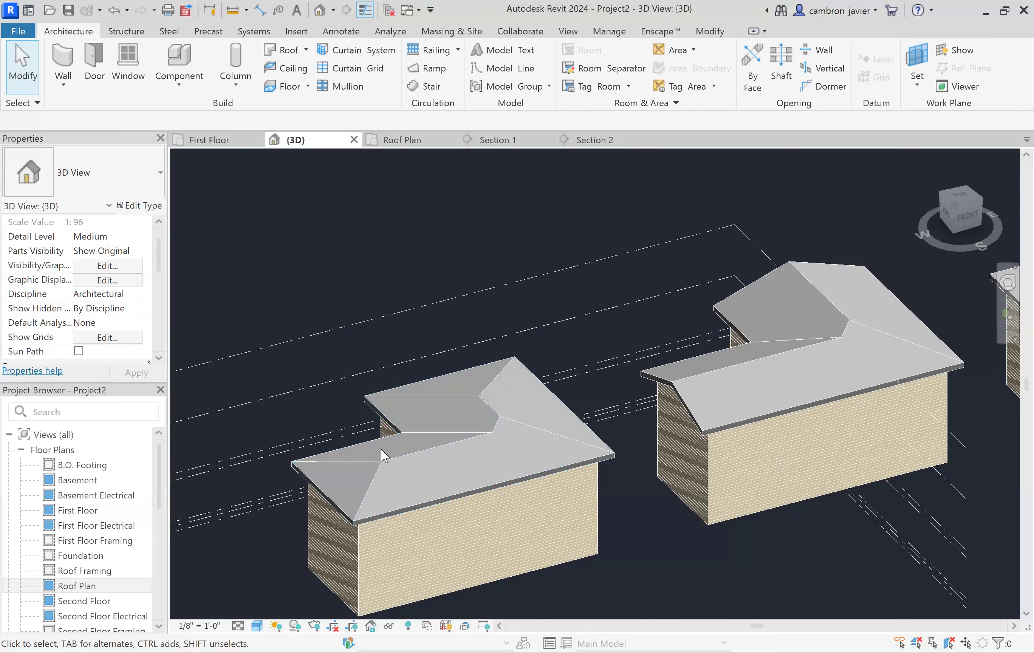